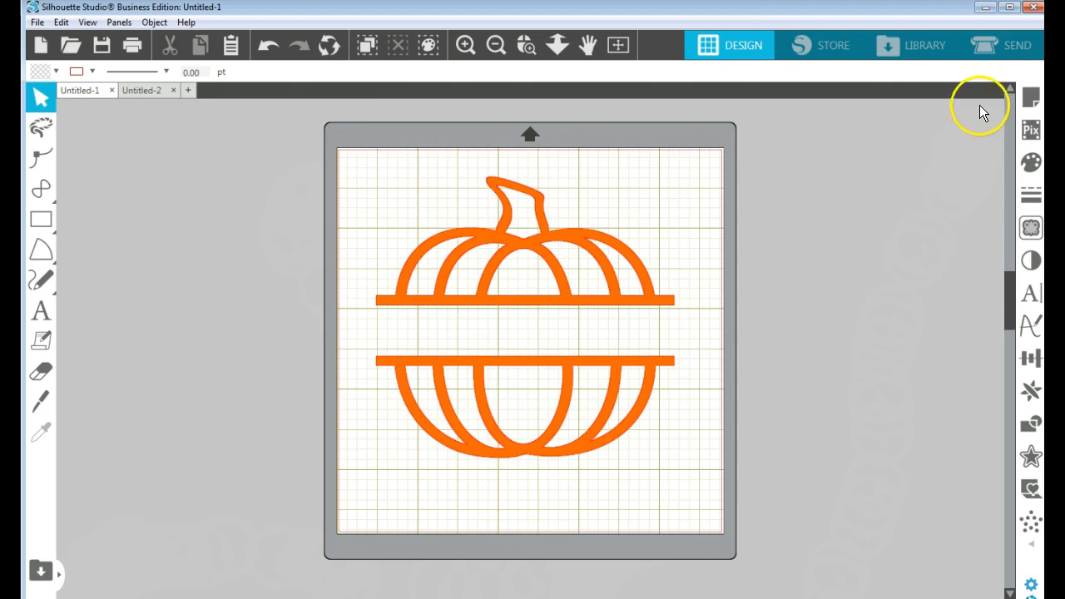
# Shrink the whole orange split pumpkin to about 6.01 by 5.66 in and move it off the mat's left side
pyautogui.click(985, 8)
pyautogui.moveTo(360, 164); pyautogui.dragTo(695, 539)
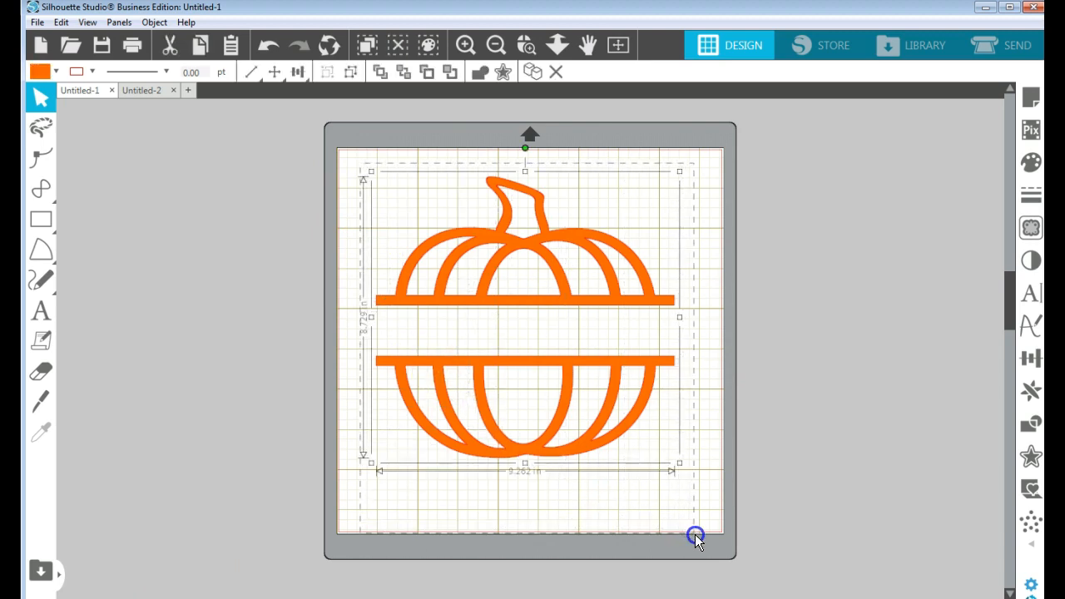
pyautogui.click(680, 464)
pyautogui.moveTo(681, 464); pyautogui.dragTo(598, 371)
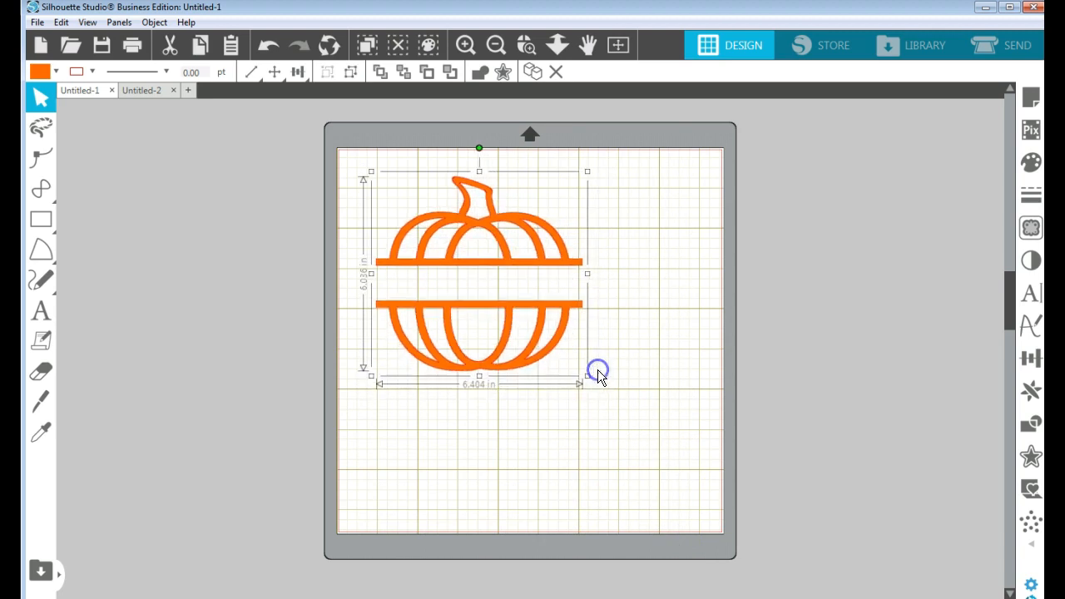
pyautogui.moveTo(476, 302); pyautogui.dragTo(277, 313)
pyautogui.moveTo(314, 358); pyautogui.dragTo(301, 351)
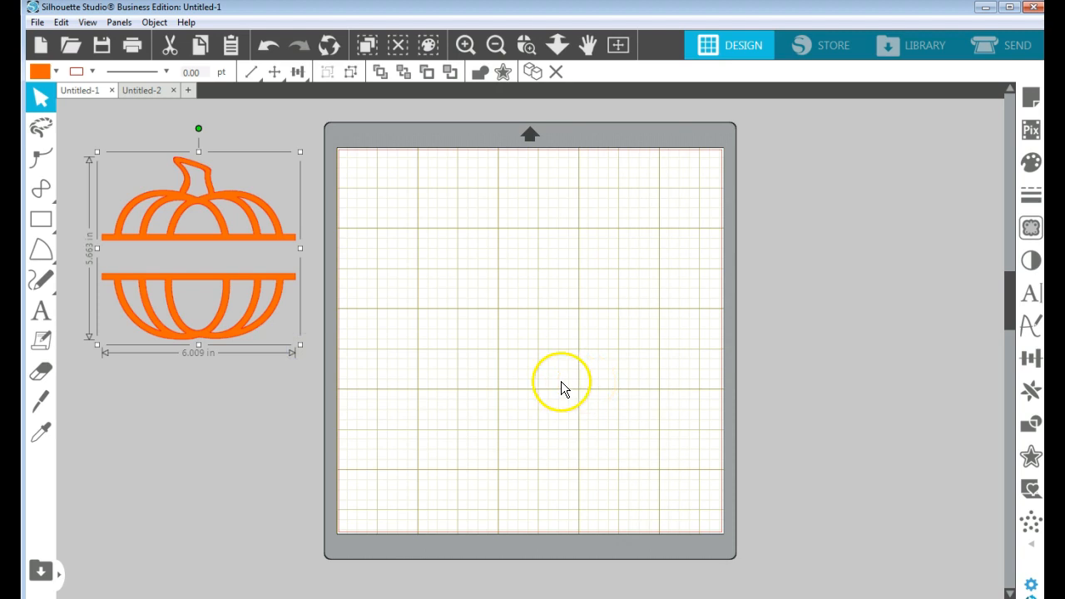
# Draw an upright ellipse about 2.55 in wide by 4.82 in tall on the mat and make its line black
pyautogui.moveTo(41, 219)
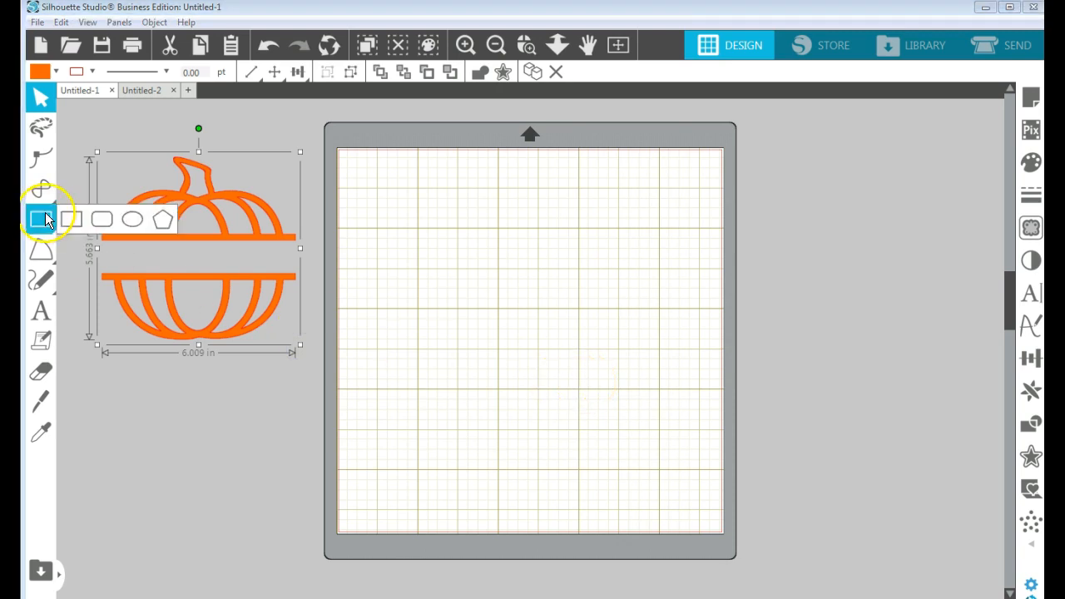
pyautogui.click(128, 225)
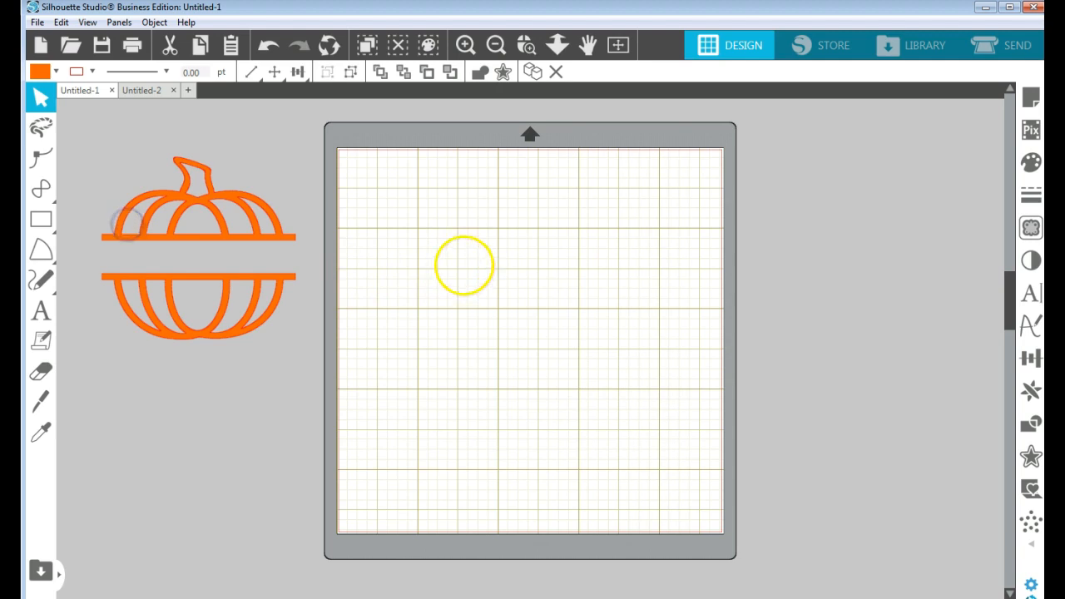
pyautogui.moveTo(504, 220); pyautogui.dragTo(557, 381)
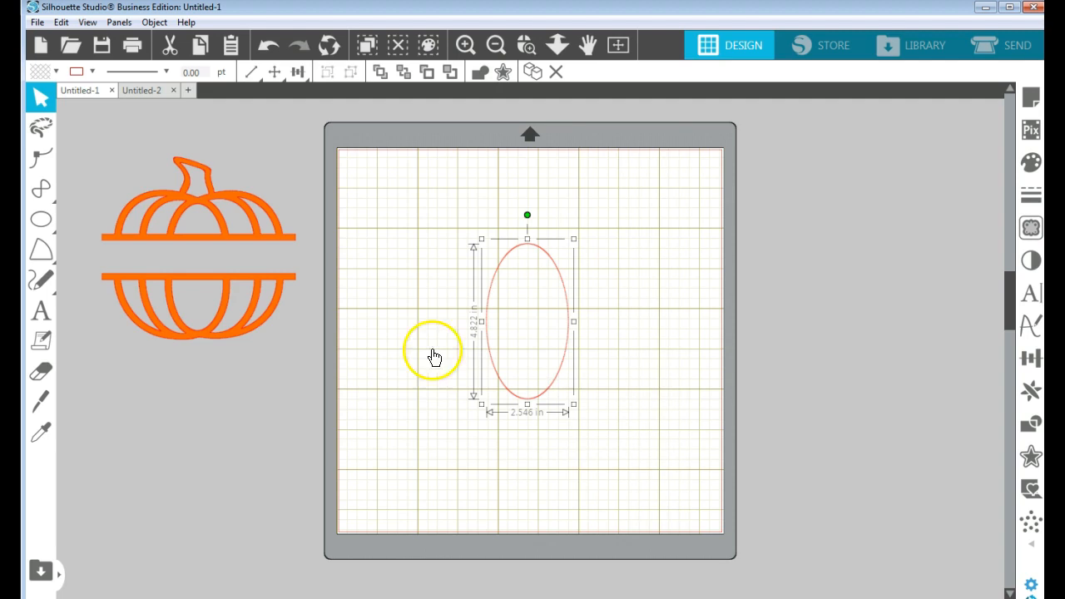
pyautogui.click(92, 70)
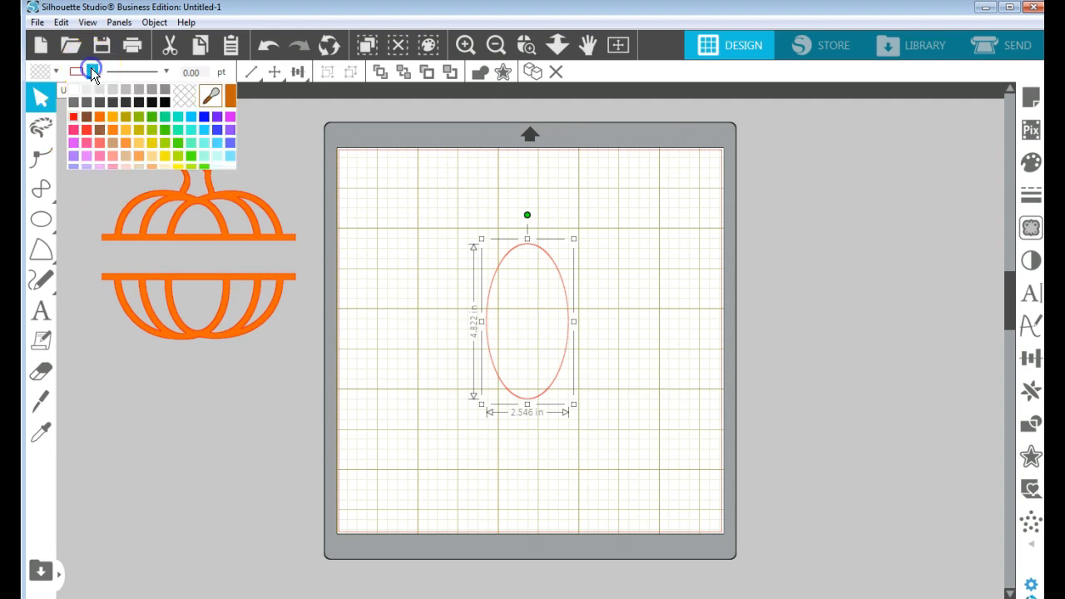
pyautogui.click(163, 100)
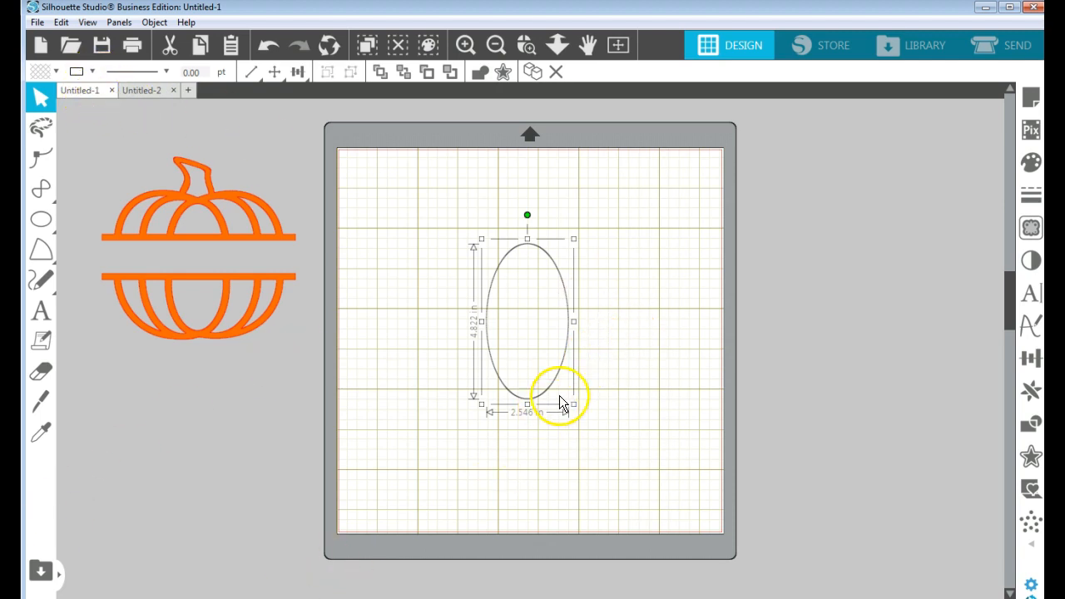
# Paste a copy of the ellipse directly in front of the original, undoing the trial shift of the copy
pyautogui.rightClick(571, 328)
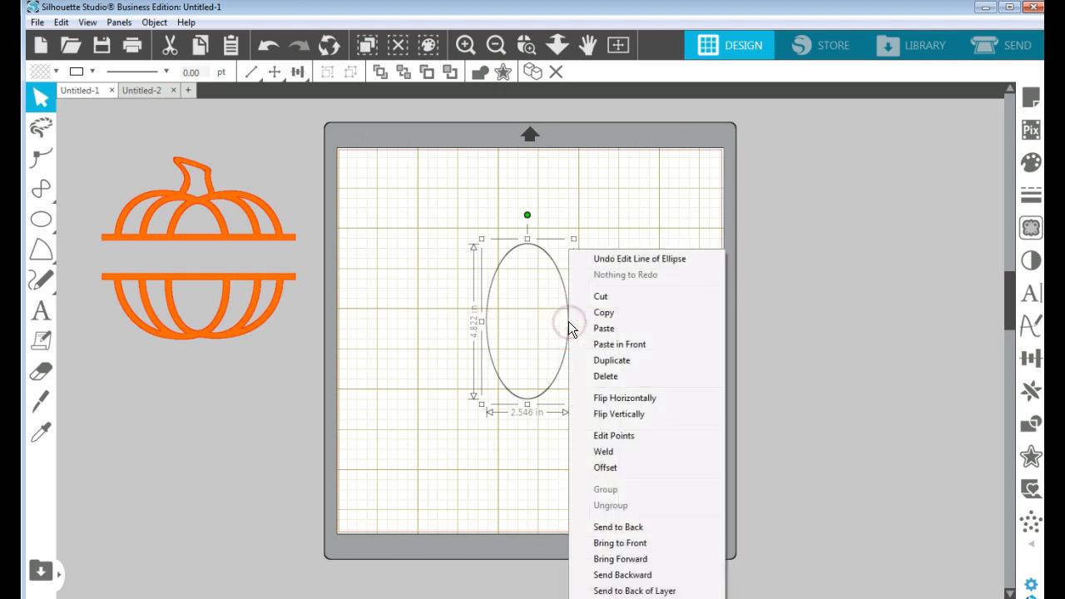
pyautogui.click(600, 317)
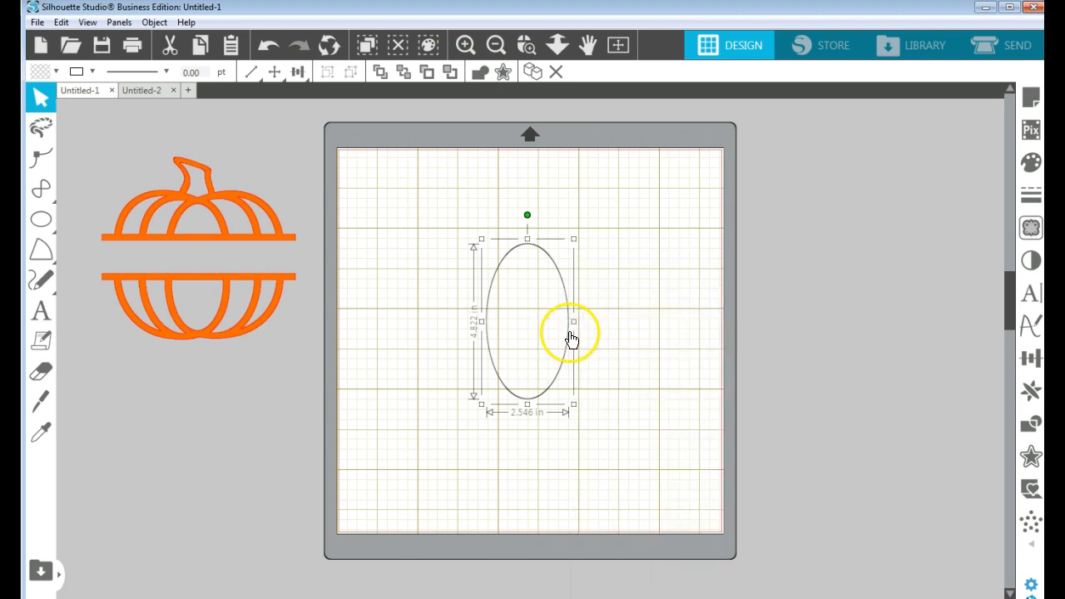
pyautogui.rightClick(570, 333)
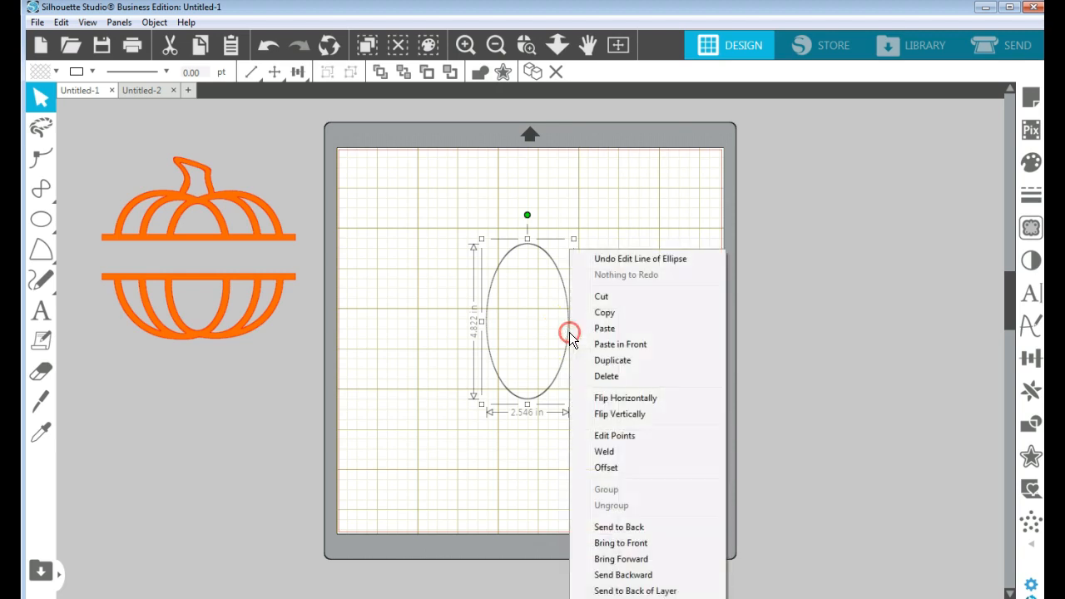
pyautogui.click(615, 347)
pyautogui.click(615, 346)
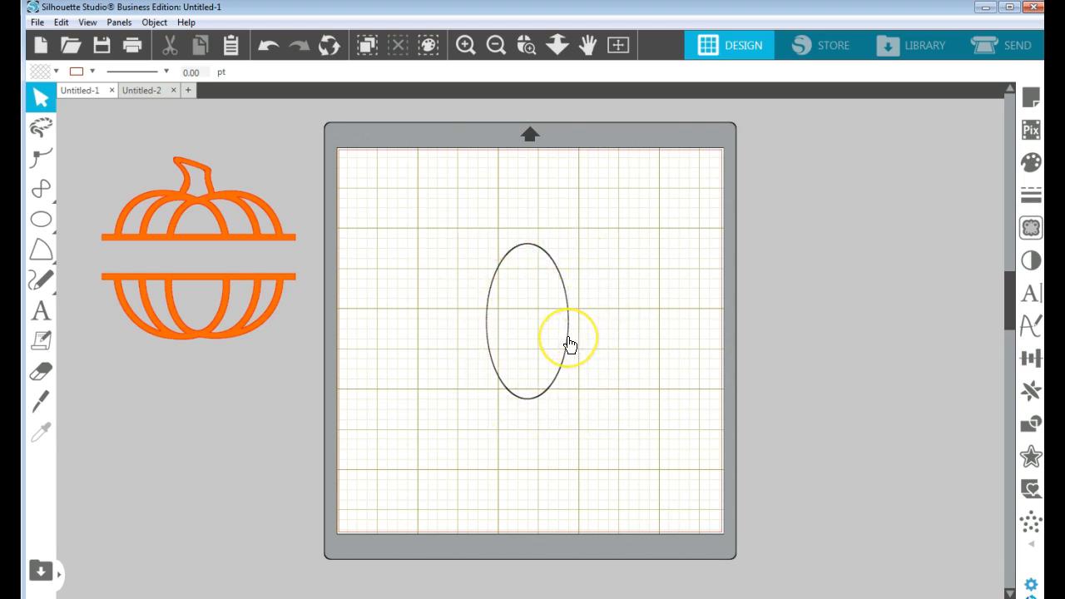
pyautogui.moveTo(568, 340); pyautogui.dragTo(576, 360)
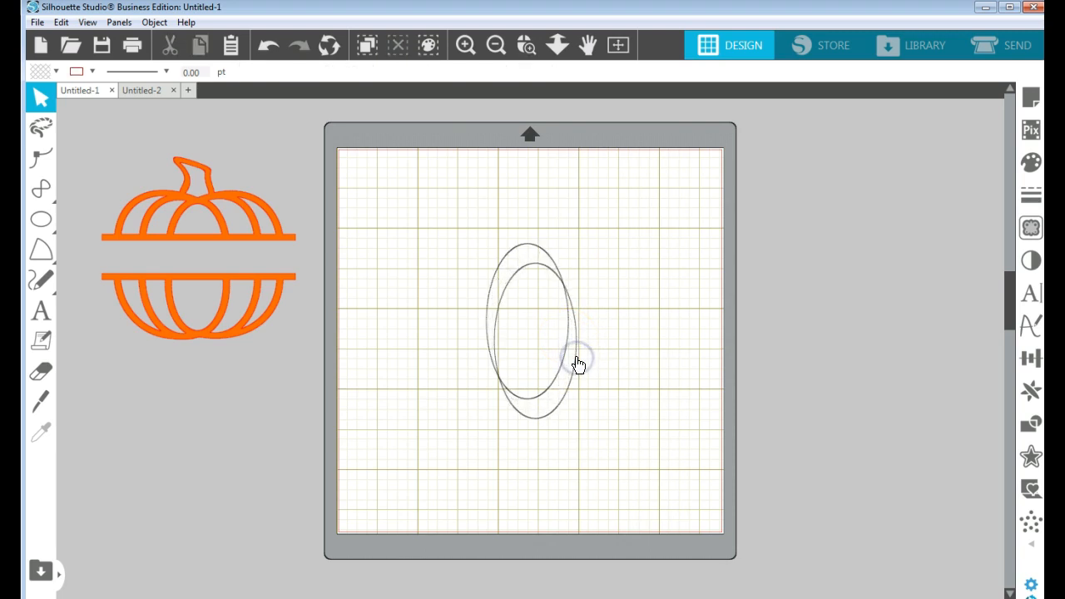
pyautogui.click(261, 43)
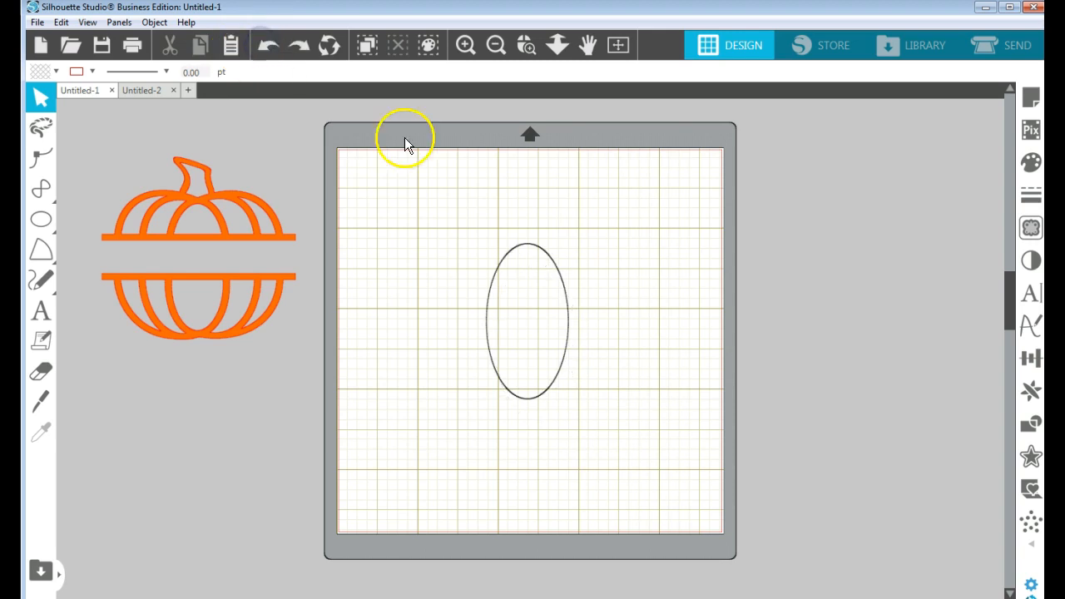
# Open the front ellipse for point editing and delete its left and right side points
pyautogui.click(570, 324)
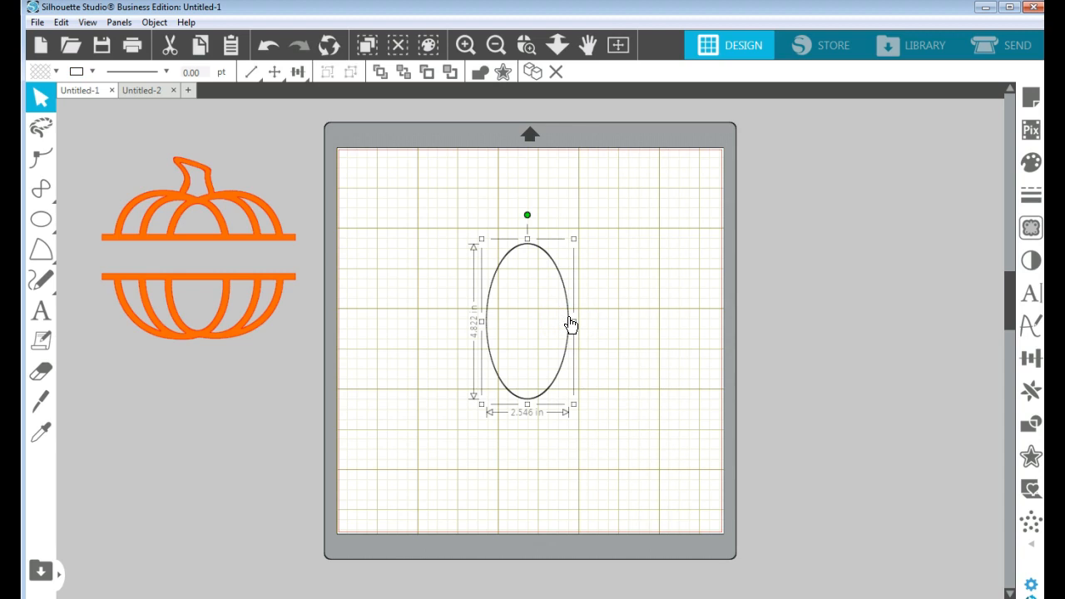
pyautogui.doubleClick(570, 324)
pyautogui.click(574, 347)
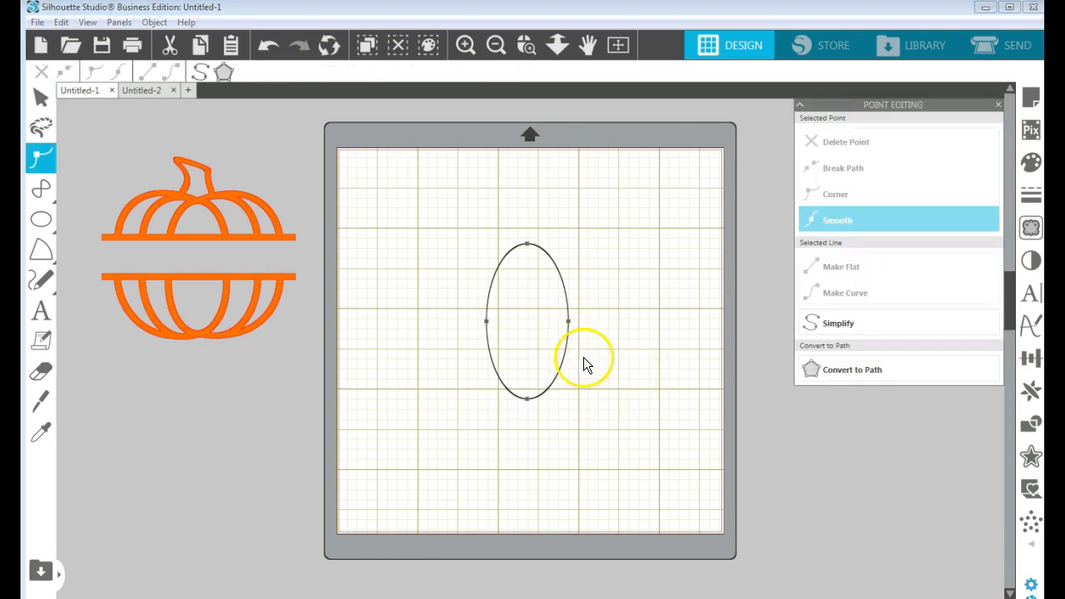
pyautogui.click(568, 321)
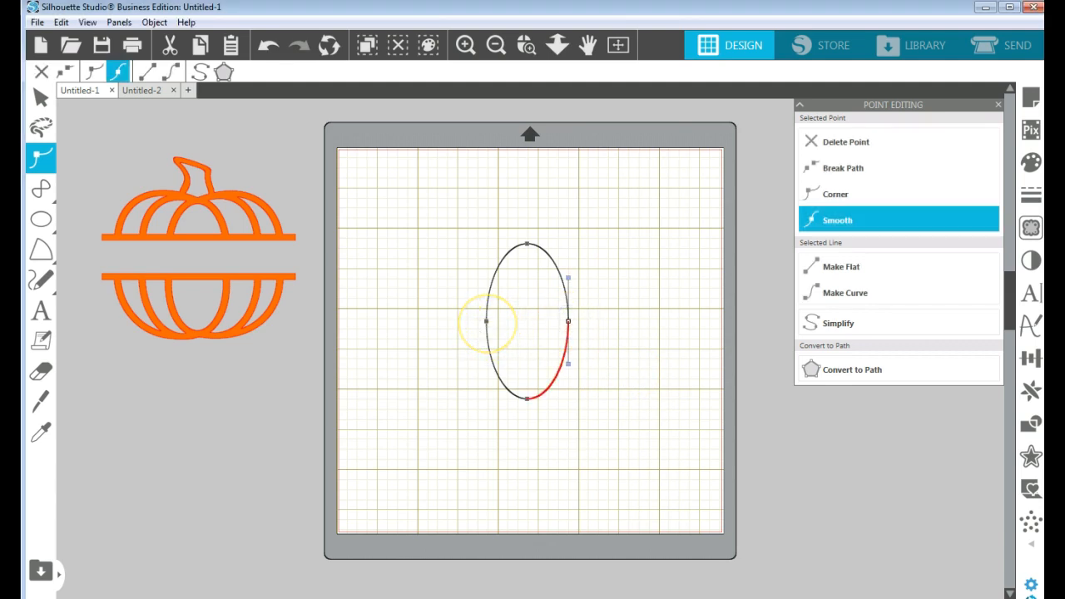
pyautogui.keyDown('shift'); pyautogui.click(486, 321); pyautogui.keyUp('shift')
pyautogui.click(864, 141)
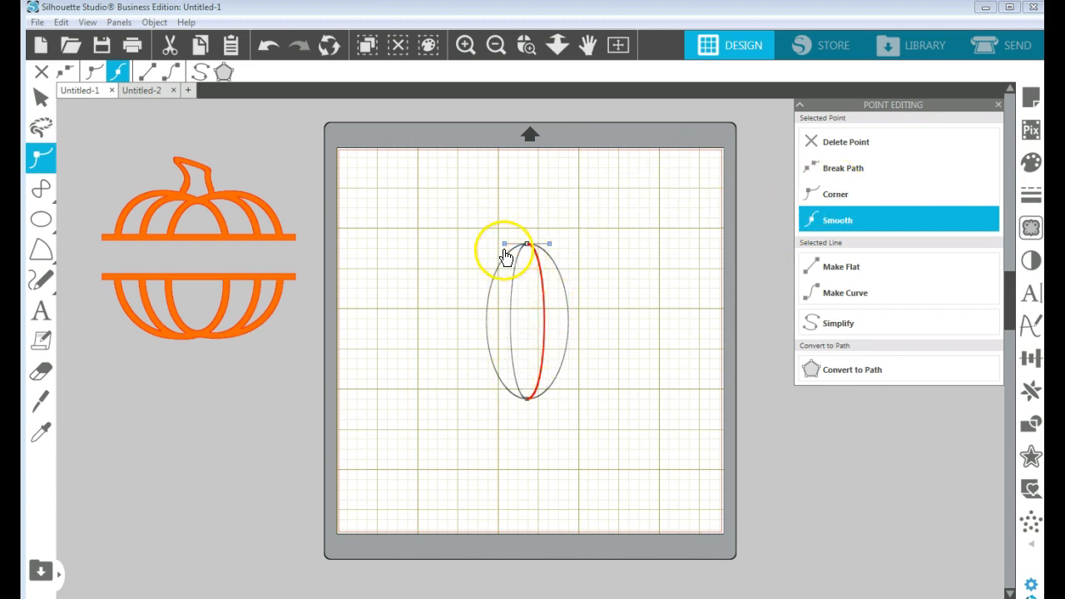
# Convert the narrowed ellipse's top and bottom points to corners and slightly adjust their right curve handles
pyautogui.click(827, 193)
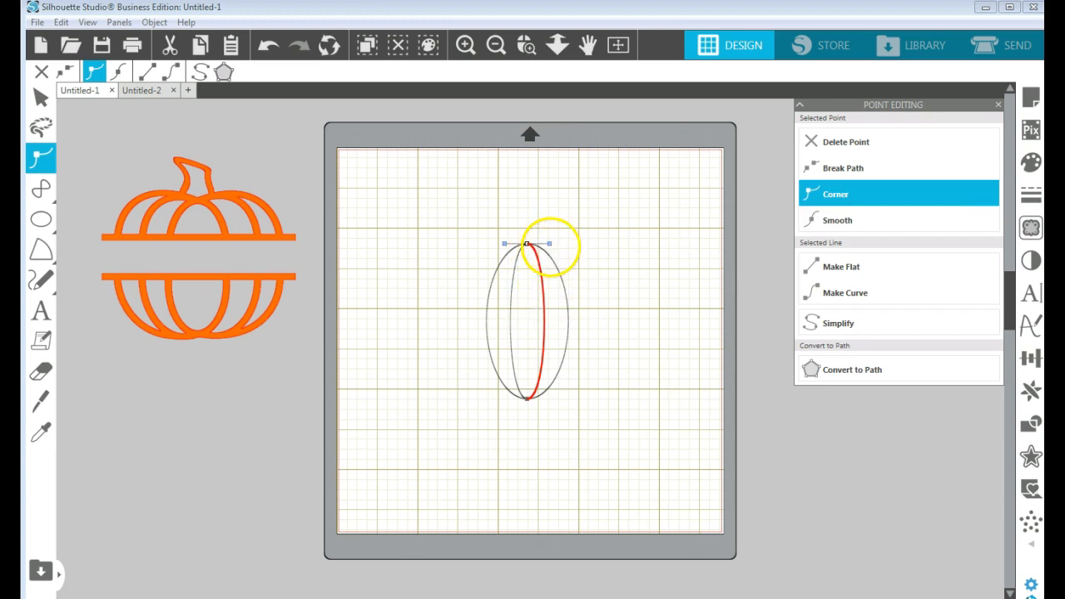
pyautogui.click(550, 242)
pyautogui.moveTo(550, 241); pyautogui.dragTo(551, 239)
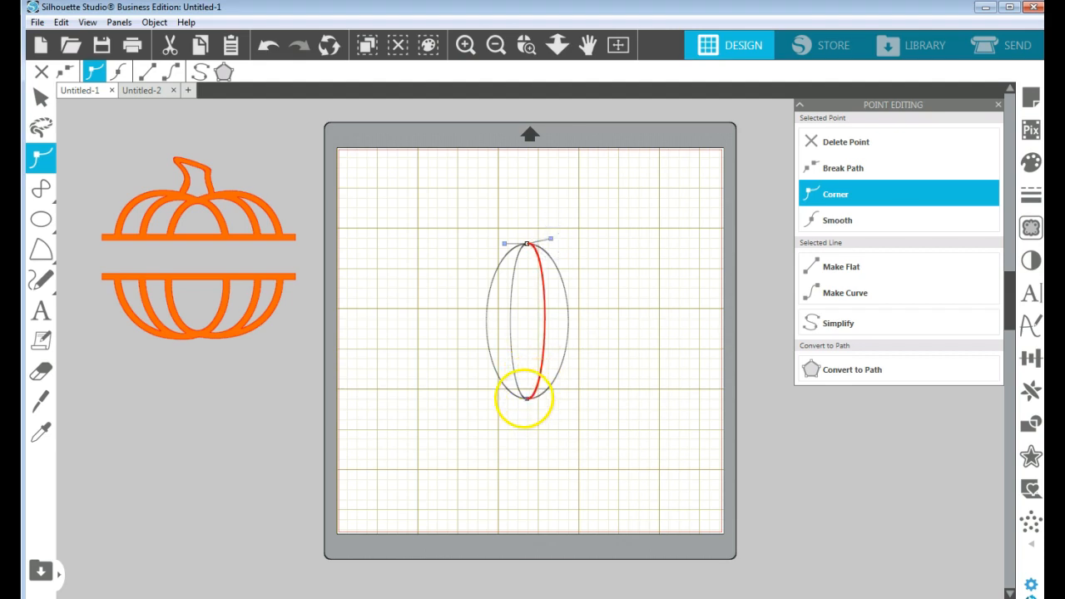
pyautogui.click(527, 398)
pyautogui.moveTo(548, 399)
pyautogui.mouseDown()
pyautogui.moveTo(546, 384)
pyautogui.moveTo(552, 397)
pyautogui.mouseUp()
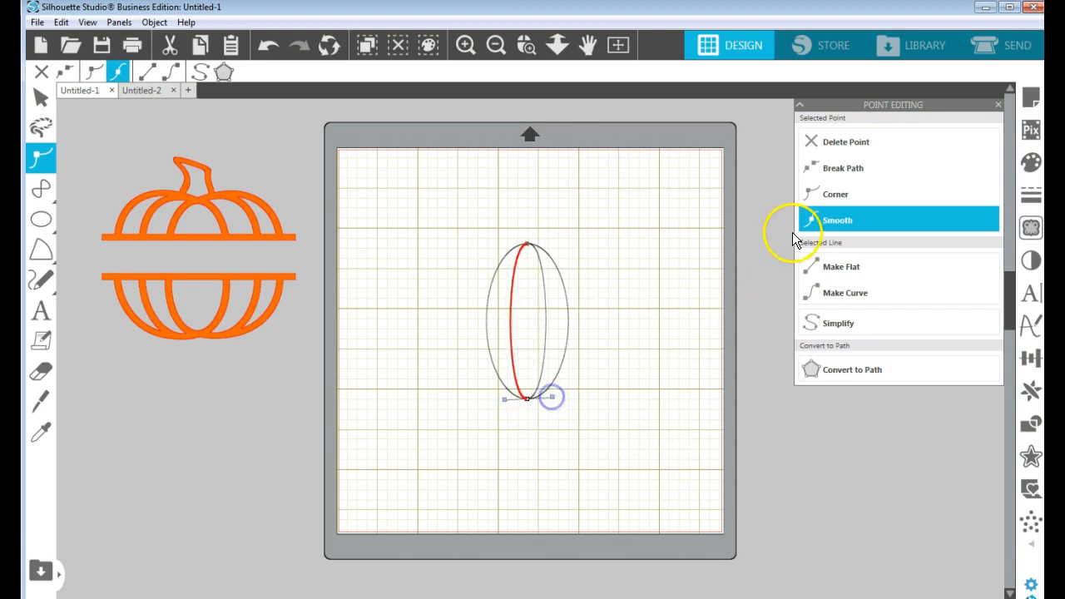
pyautogui.click(834, 195)
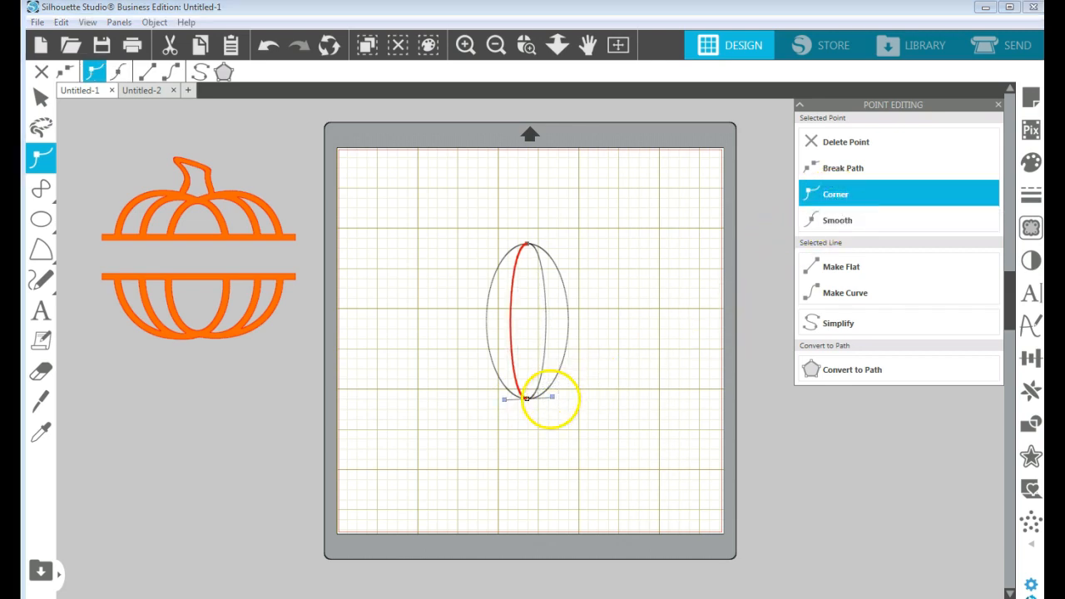
pyautogui.moveTo(552, 399); pyautogui.dragTo(554, 406)
pyautogui.moveTo(555, 398); pyautogui.dragTo(555, 402)
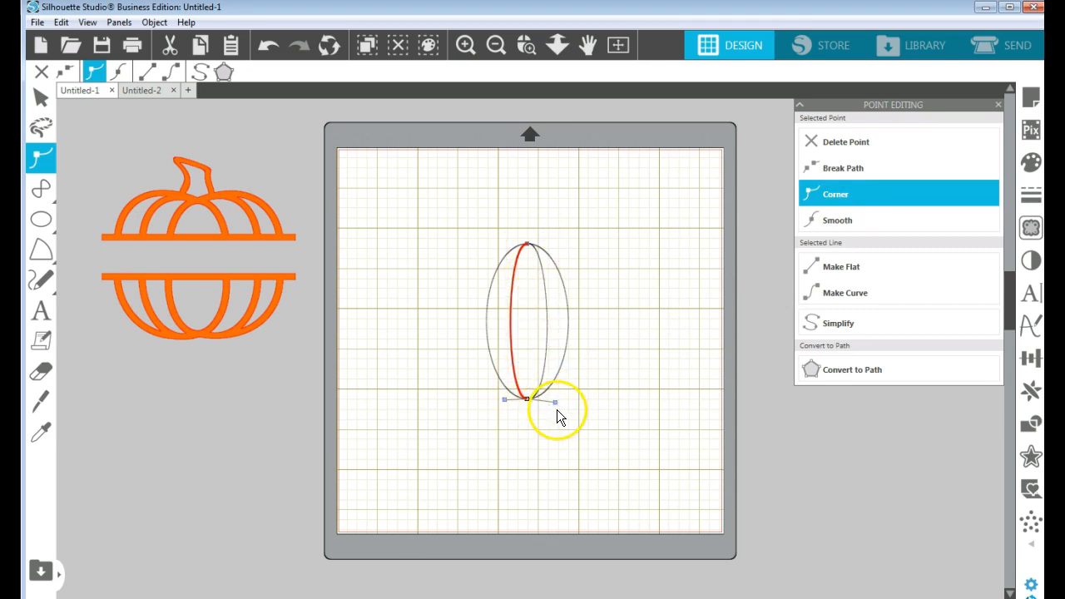
# Pull both curve handles of the bottom point far outward and slightly down to bulge the shape's lower half
pyautogui.moveTo(555, 403); pyautogui.dragTo(629, 401)
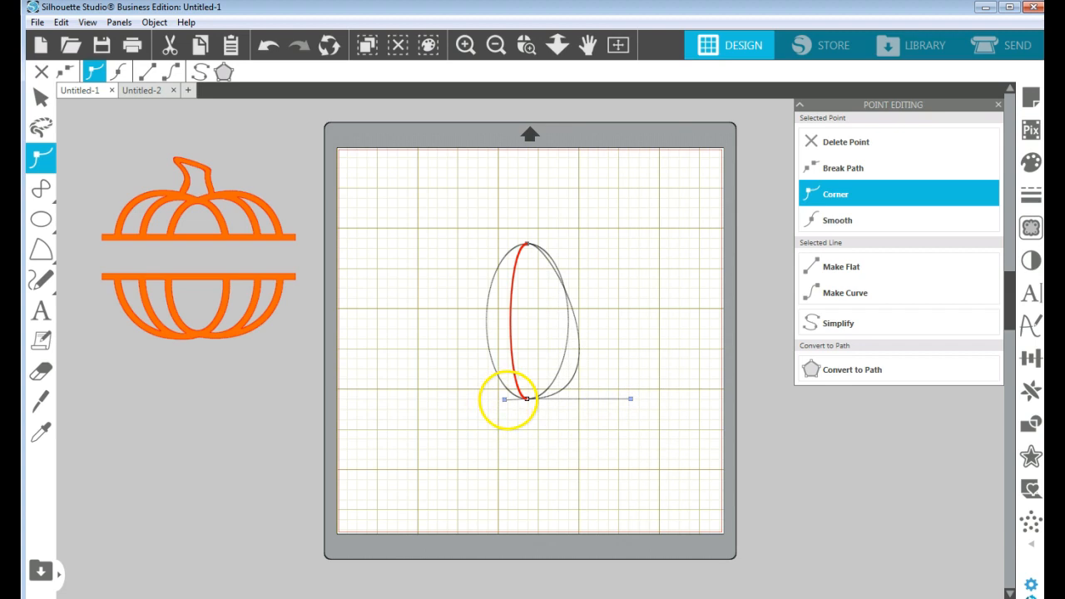
pyautogui.moveTo(504, 400); pyautogui.dragTo(426, 428)
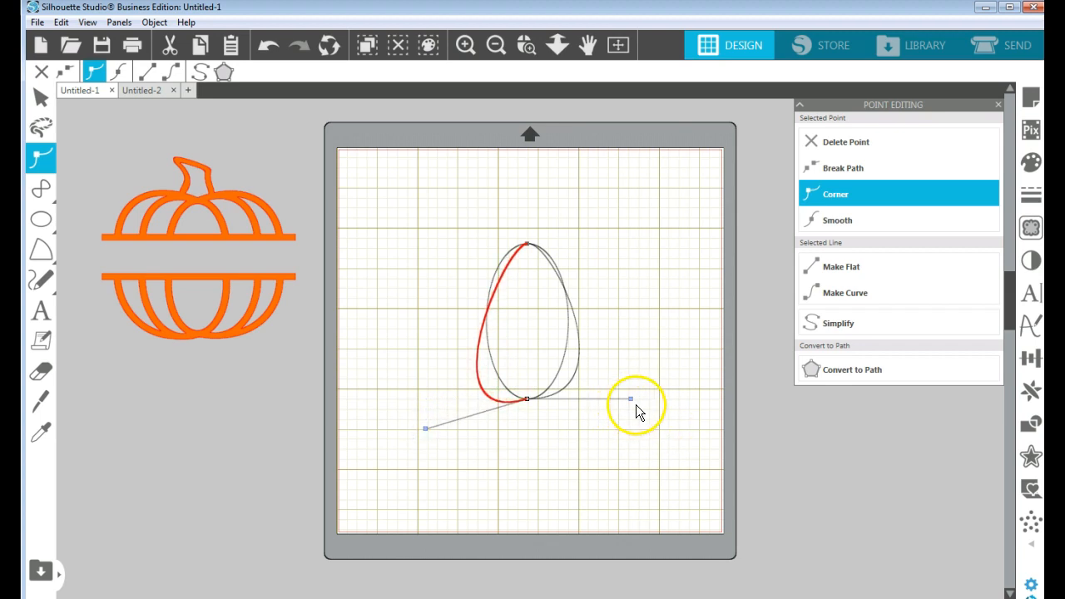
pyautogui.moveTo(628, 403); pyautogui.dragTo(631, 433)
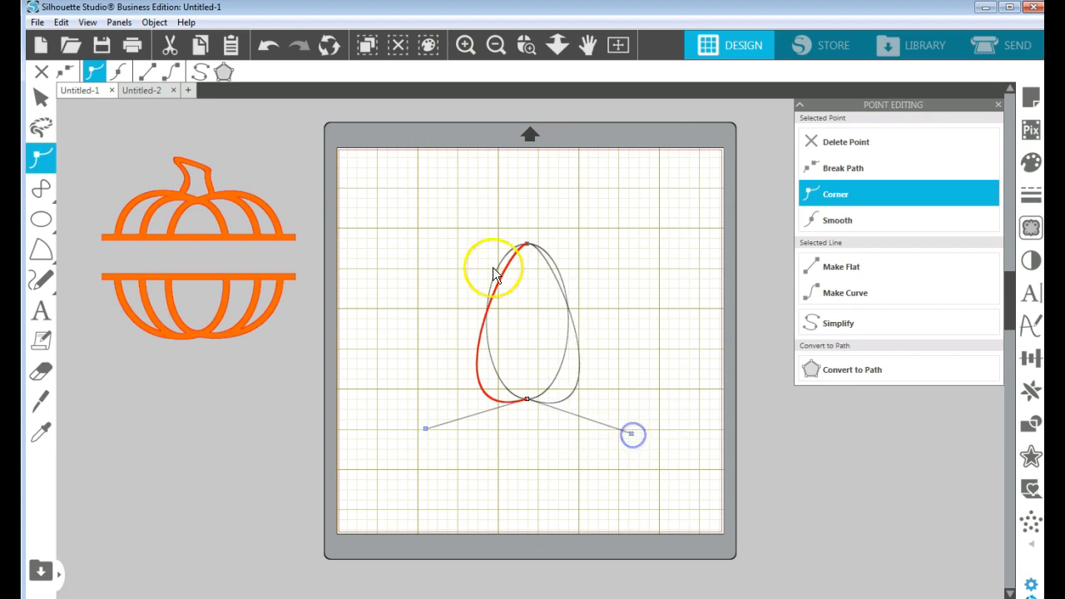
# Pull both curve handles of the top point outward and up to round the shape's upper half beyond the inner ellipse
pyautogui.click(526, 243)
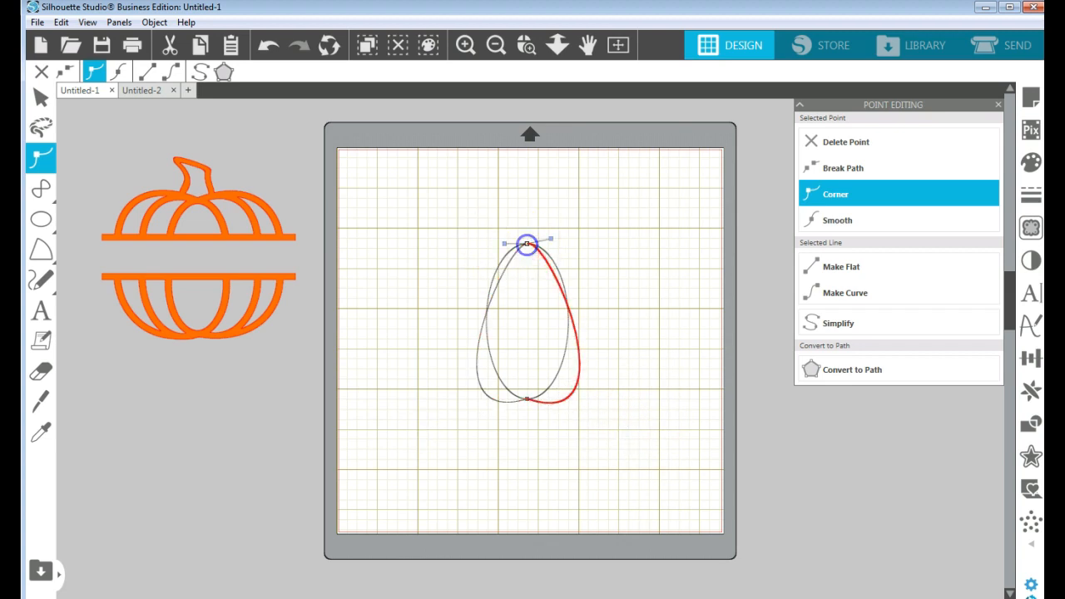
pyautogui.click(551, 240)
pyautogui.moveTo(551, 241); pyautogui.dragTo(603, 213)
pyautogui.moveTo(505, 243); pyautogui.dragTo(438, 211)
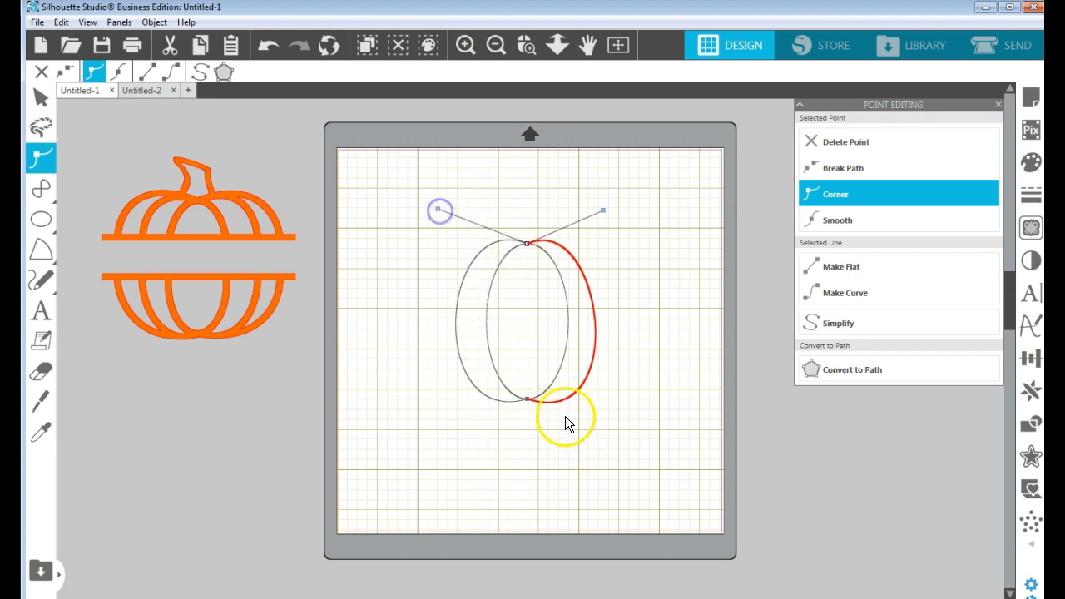
# Fine-tune the bottom-left and top-right curve handles for a symmetrical outline about 4.49 by 5.09 in, and finish point editing
pyautogui.click(526, 400)
pyautogui.moveTo(429, 431); pyautogui.dragTo(419, 435)
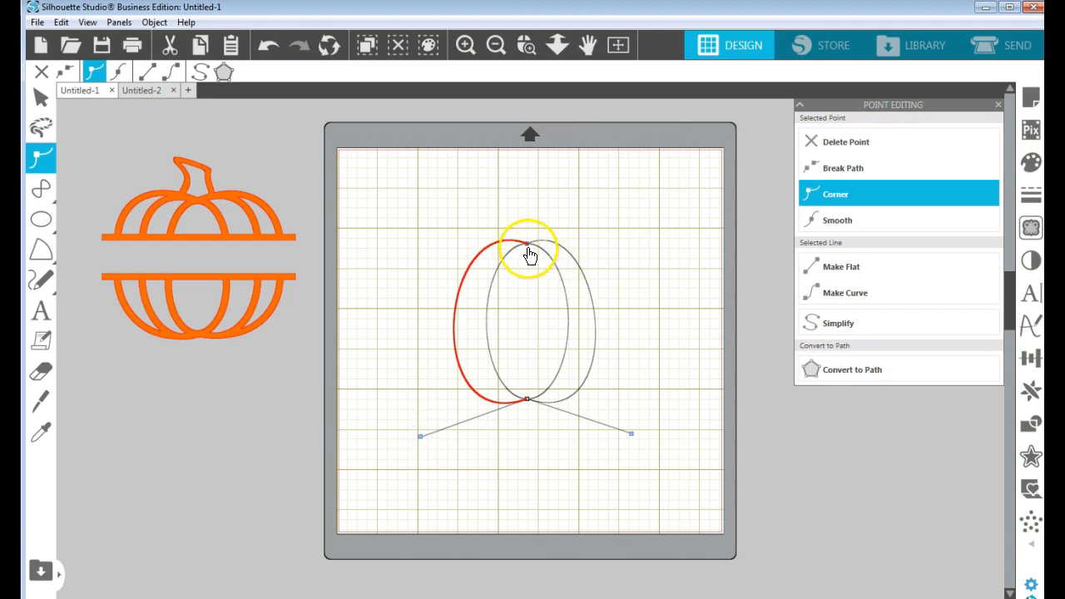
pyautogui.click(527, 243)
pyautogui.moveTo(602, 209); pyautogui.dragTo(610, 206)
pyautogui.click(656, 242)
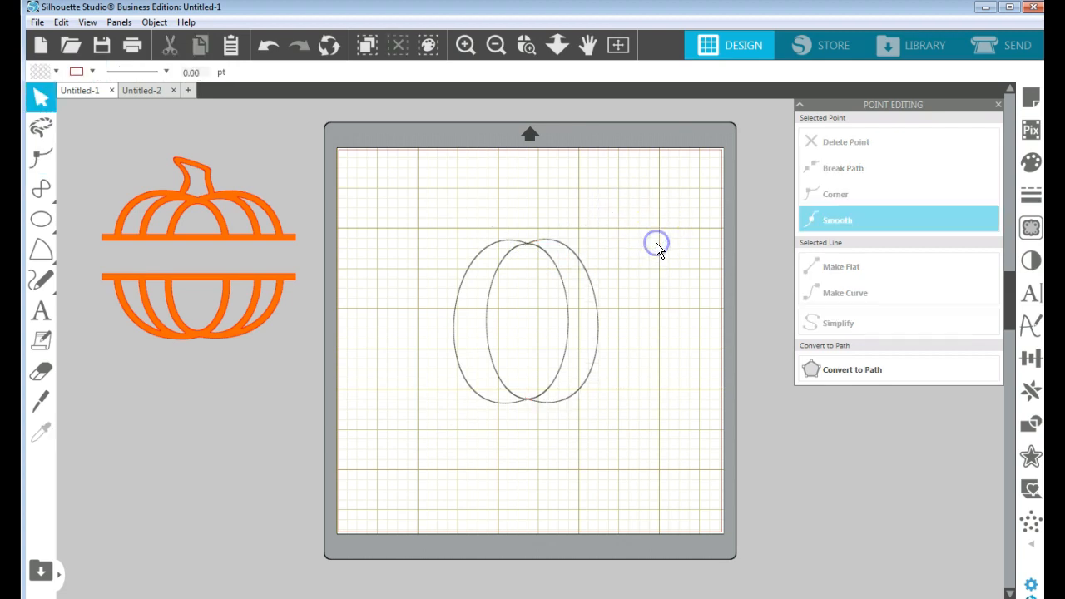
# Copy the reshaped outer pumpkin section and paste the copy directly in front of it
pyautogui.click(600, 347)
pyautogui.rightClick(600, 343)
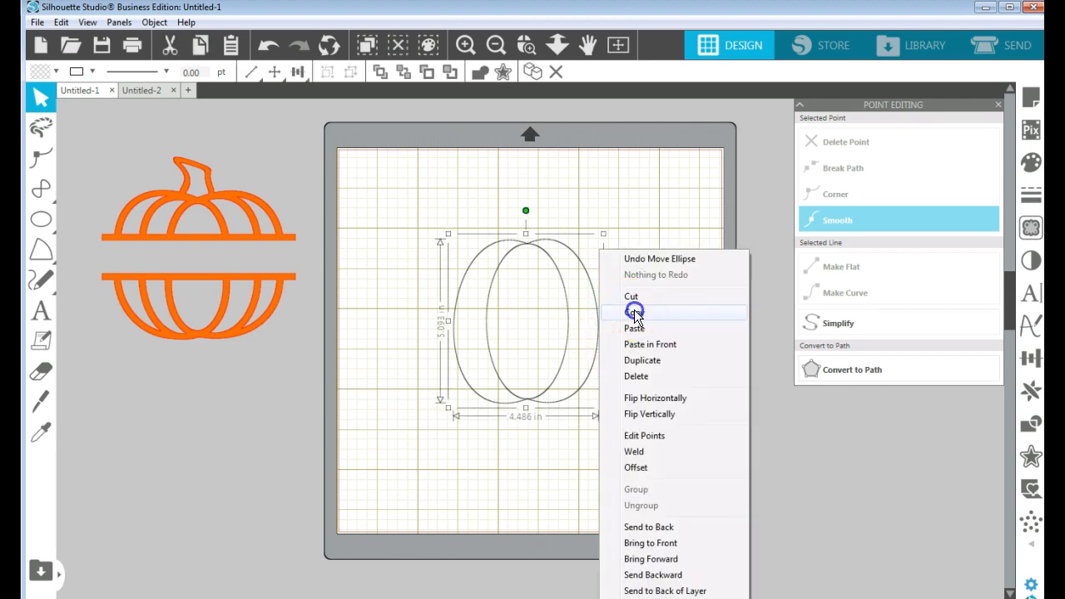
pyautogui.click(633, 312)
pyautogui.rightClick(595, 332)
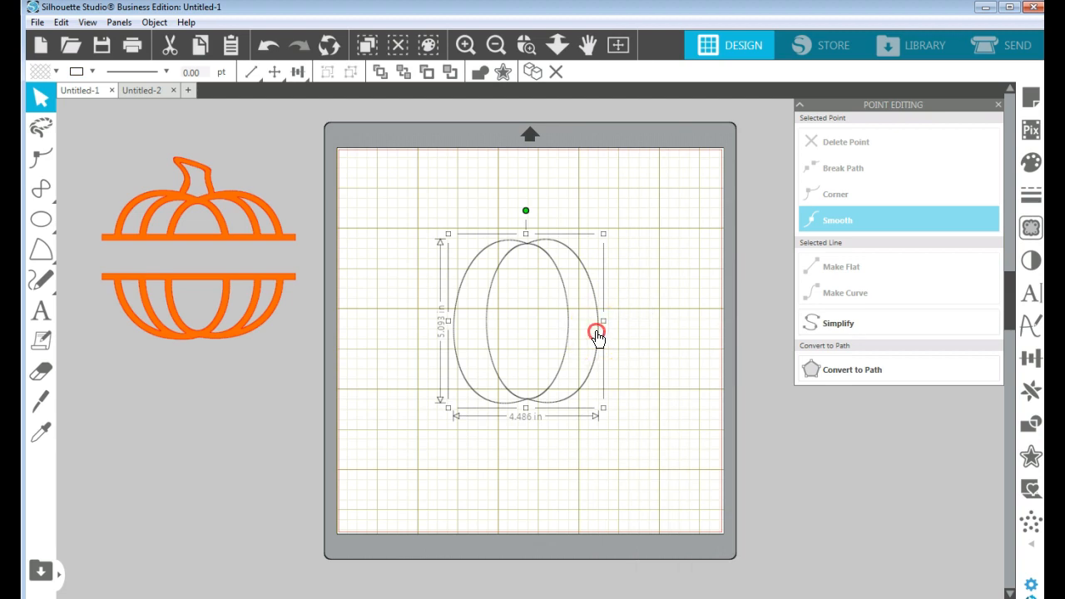
pyautogui.click(636, 345)
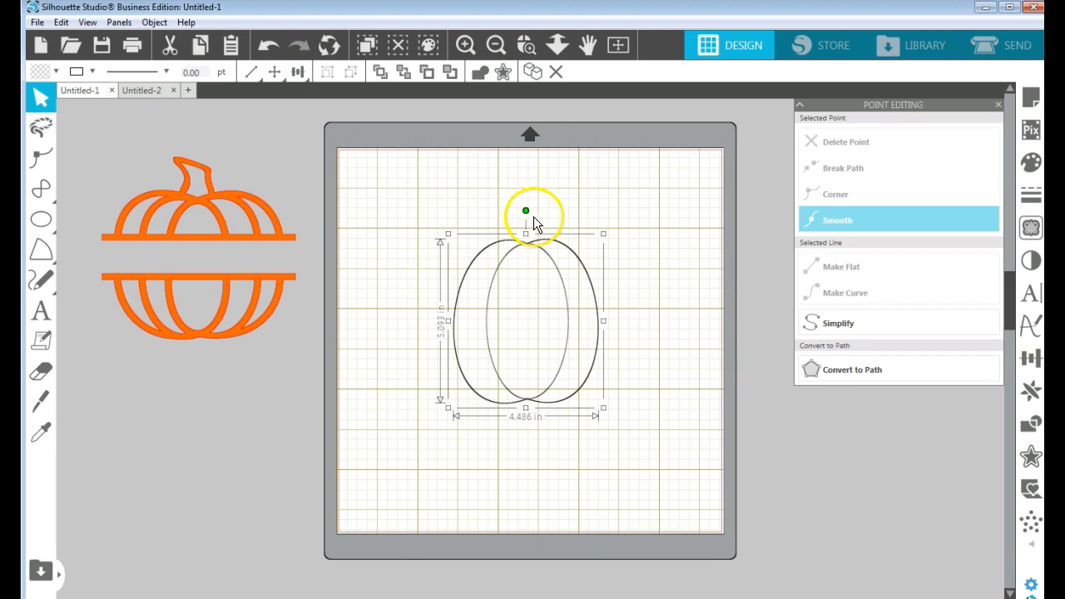
# Edit the pasted copy's points, pulling the right curve handles of its top and bottom points farther outward to widen the right side
pyautogui.doubleClick(550, 242)
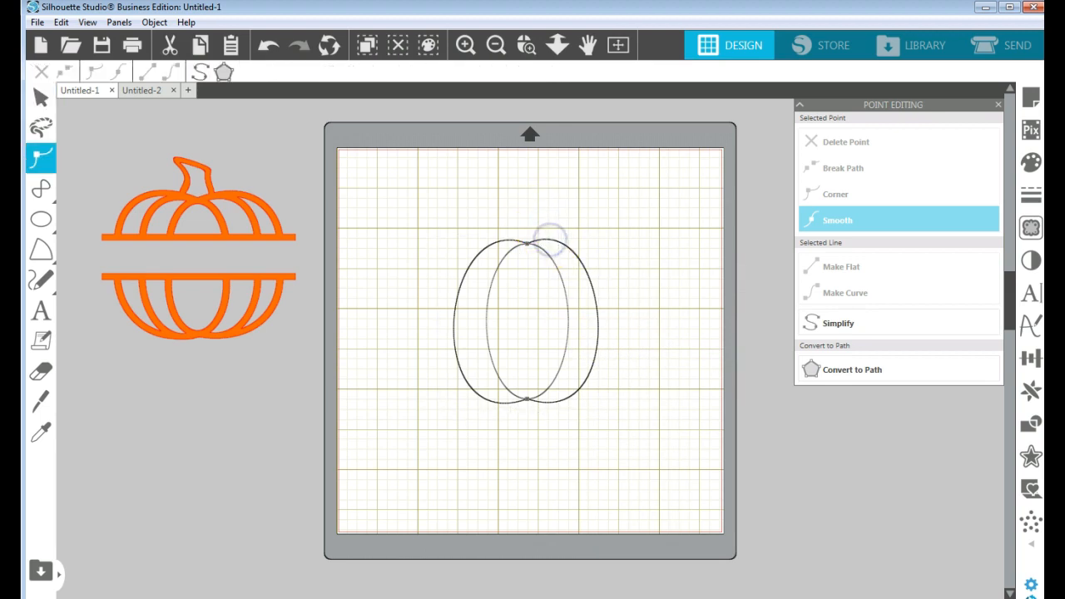
pyautogui.click(527, 244)
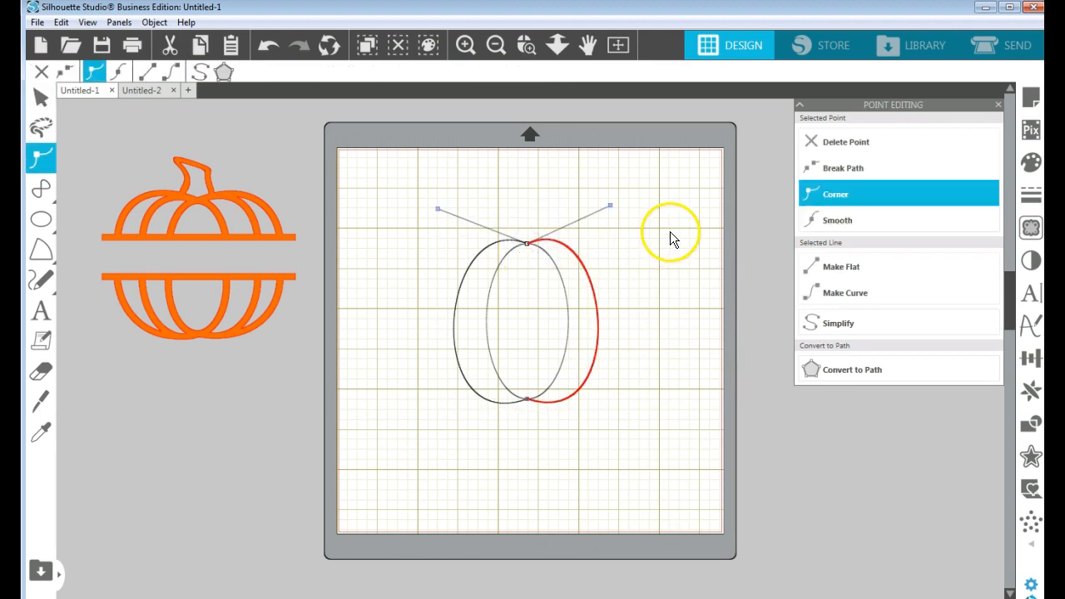
pyautogui.moveTo(611, 206); pyautogui.dragTo(658, 196)
pyautogui.click(527, 399)
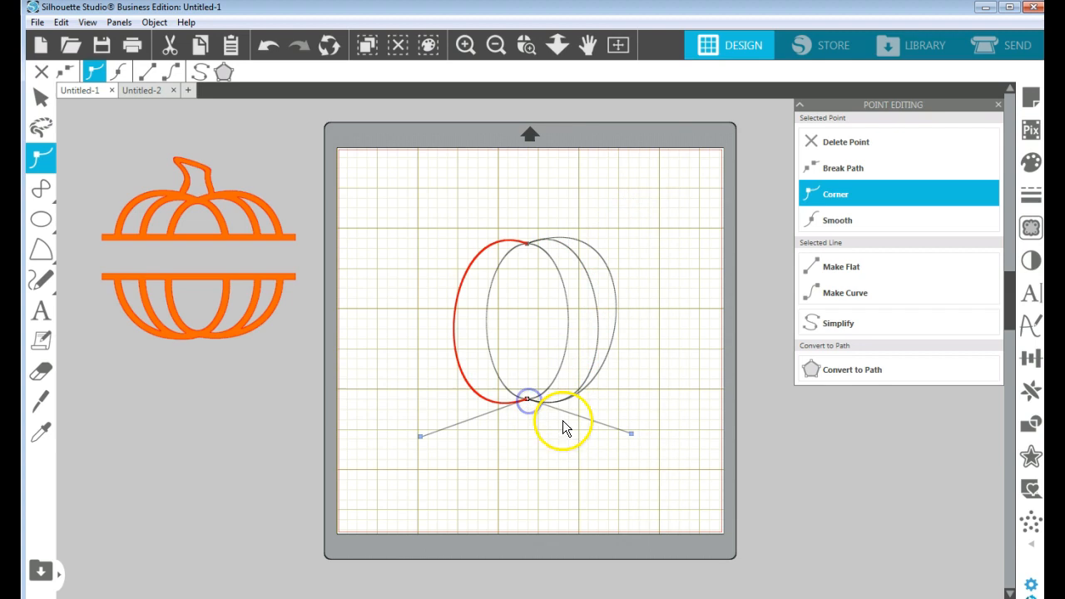
pyautogui.moveTo(632, 433); pyautogui.dragTo(662, 452)
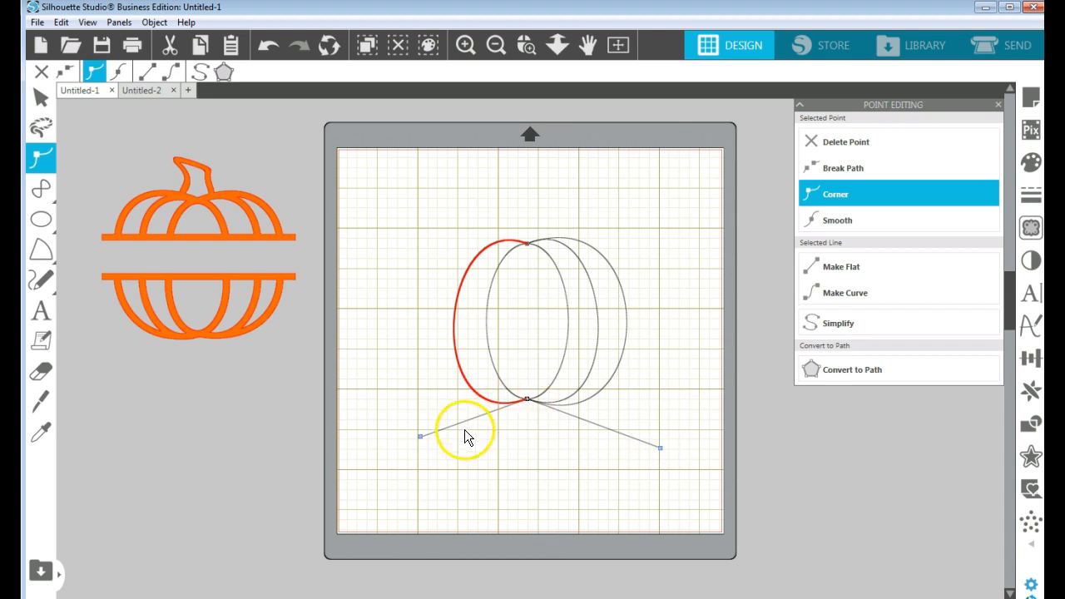
# Pull the left curve handles of the bottom and top points outward for an outline about 6.22 by 5.27 in, and finish point editing
pyautogui.moveTo(418, 436); pyautogui.dragTo(395, 451)
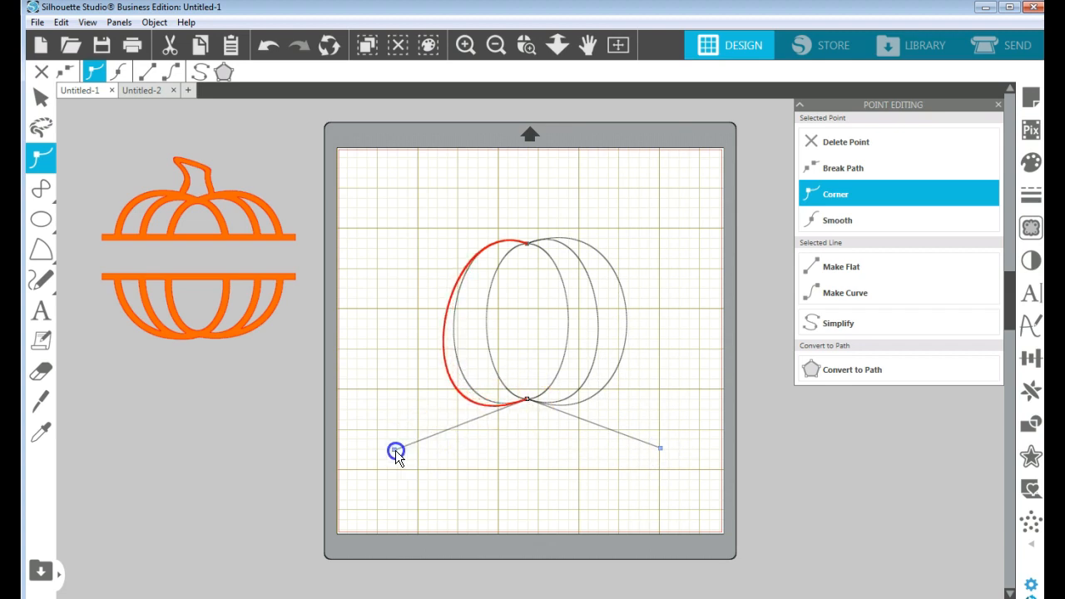
pyautogui.click(523, 243)
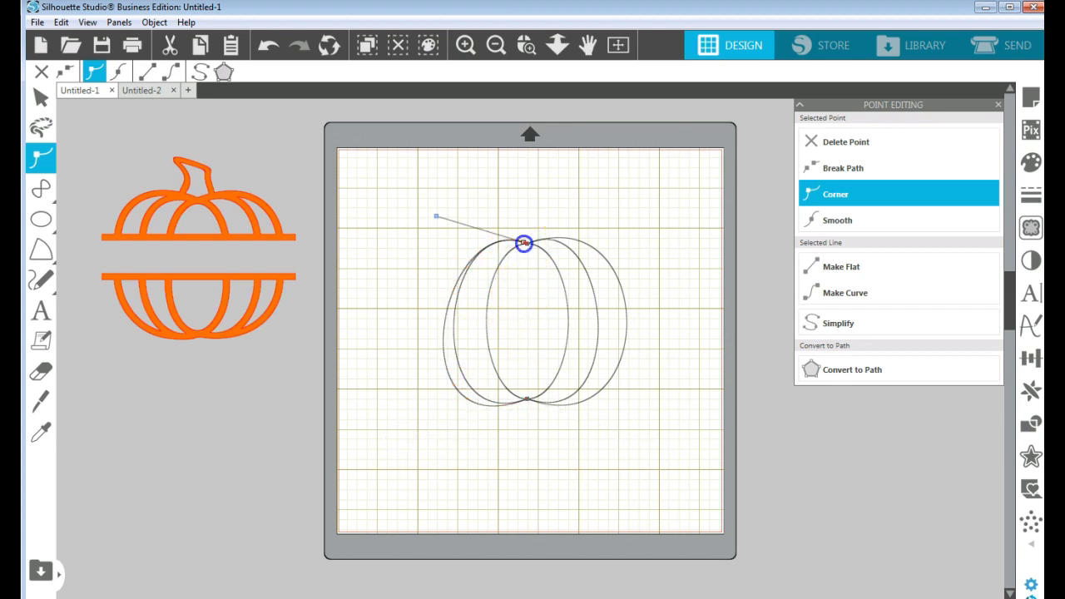
pyautogui.moveTo(436, 217); pyautogui.dragTo(387, 192)
pyautogui.click(674, 331)
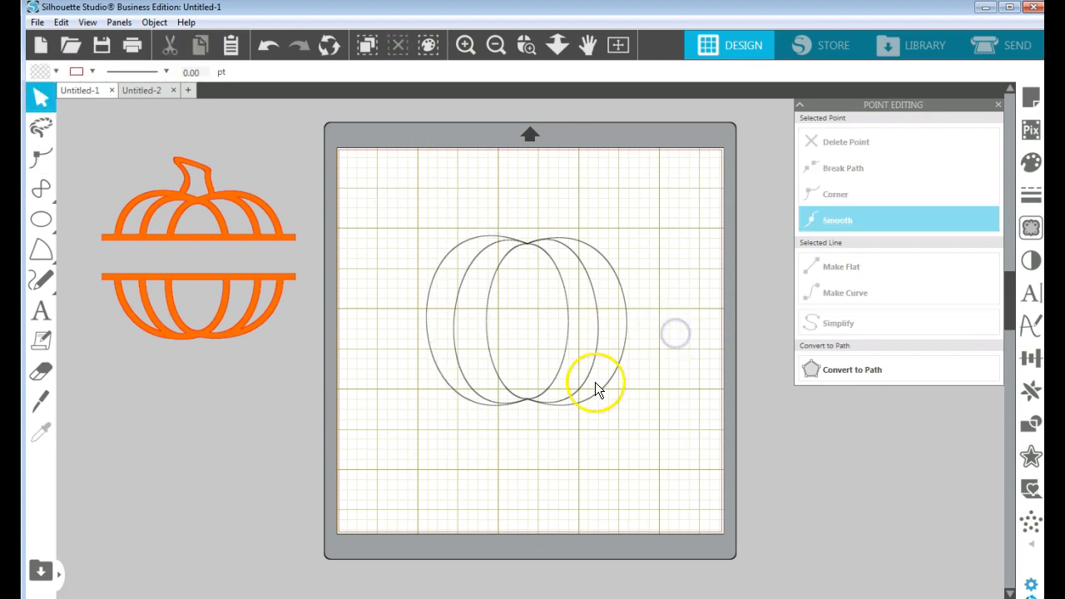
pyautogui.click(528, 402)
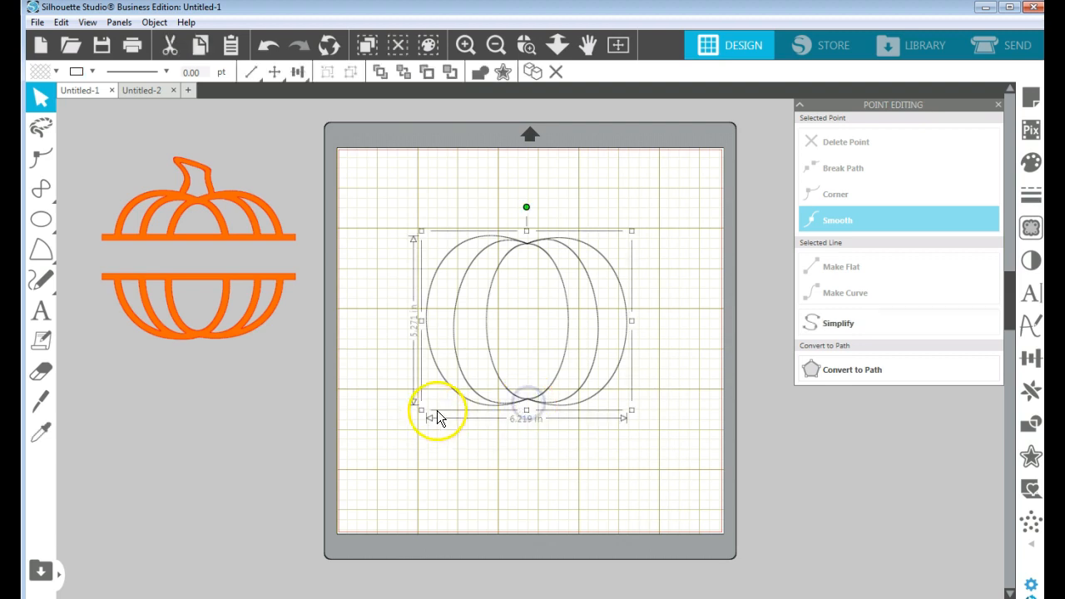
pyautogui.click(690, 411)
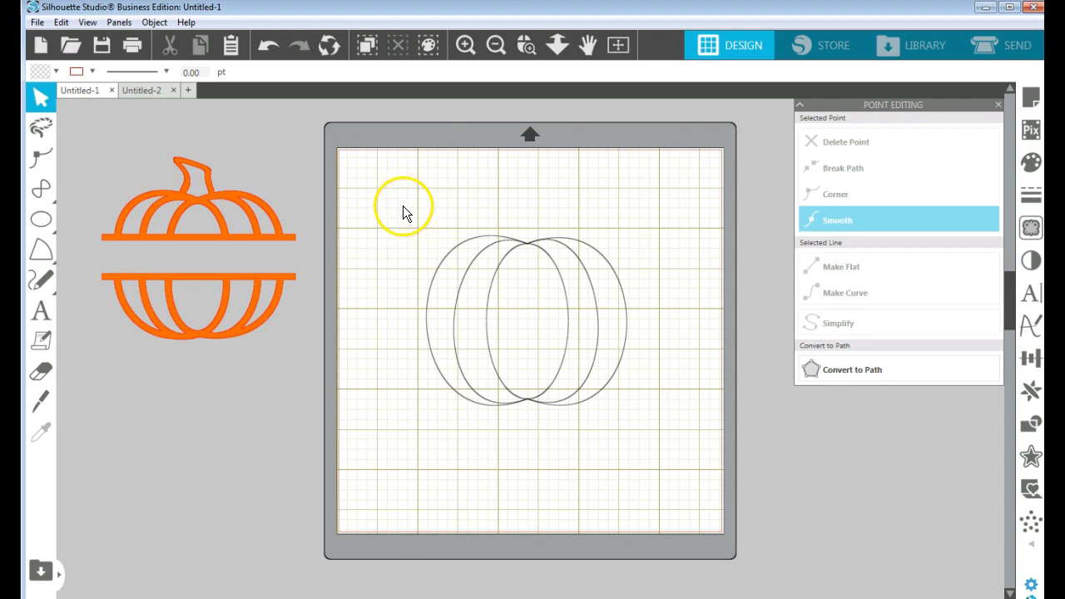
# Select all three pumpkin section shapes and group them
pyautogui.moveTo(406, 195); pyautogui.dragTo(642, 488)
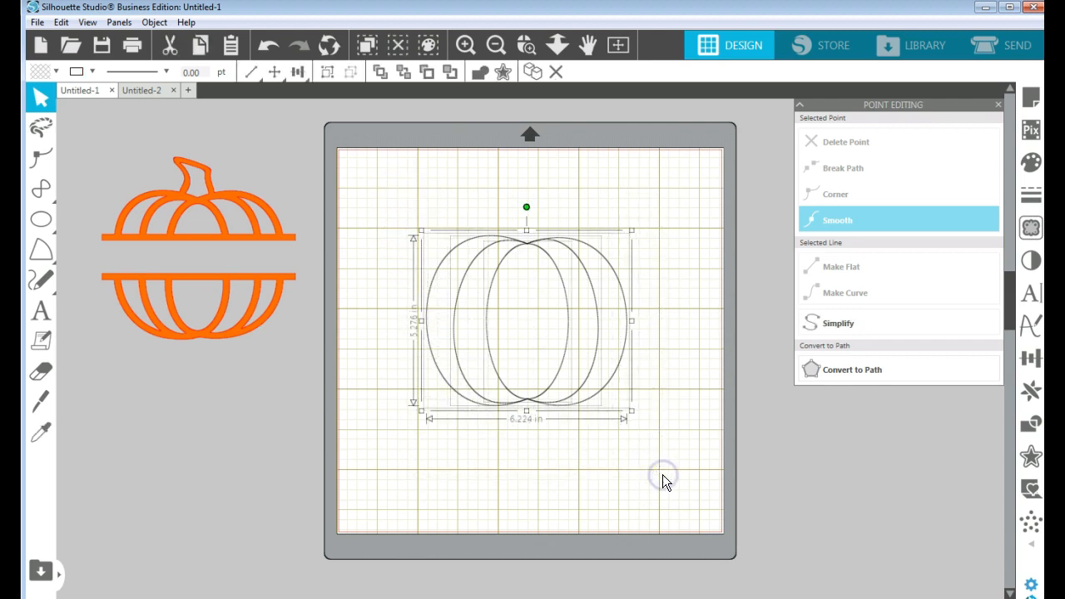
pyautogui.click(664, 449)
pyautogui.click(328, 71)
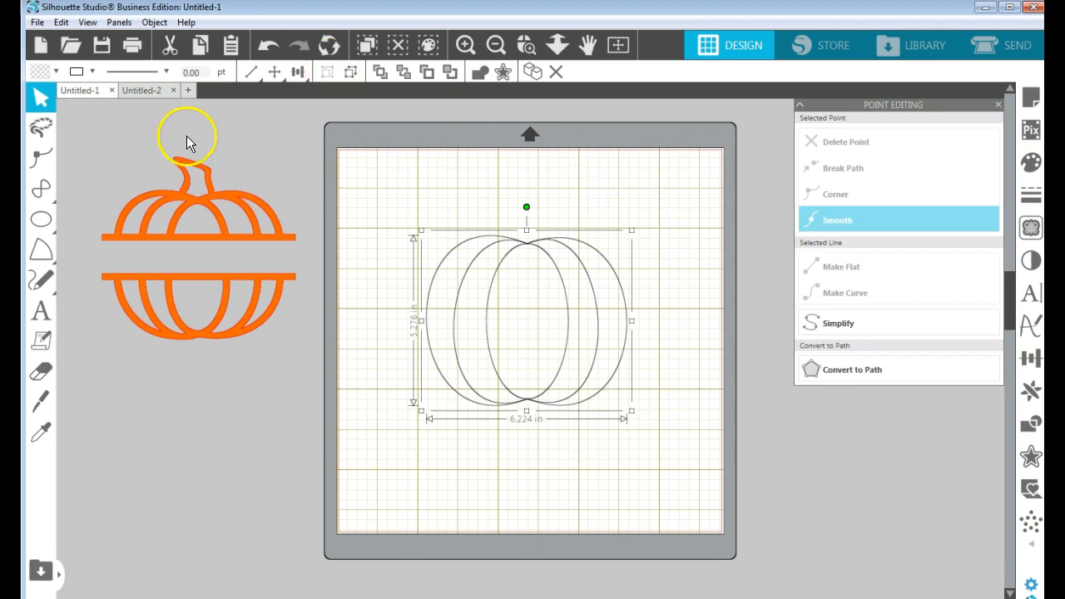
# Try an orange fill on the grouped pumpkin and return it to a transparent fill
pyautogui.click(55, 72)
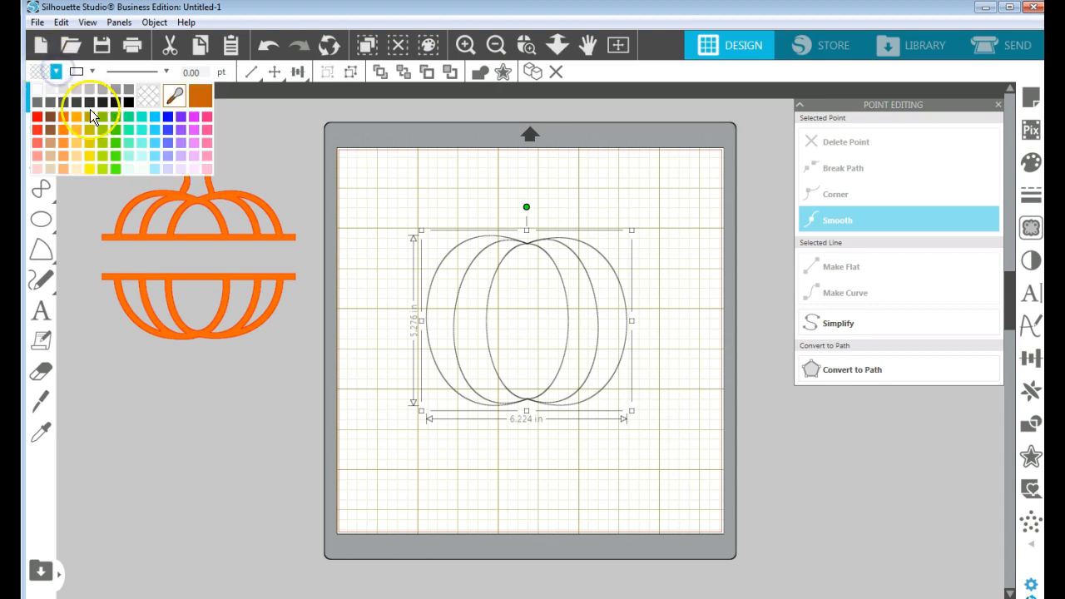
pyautogui.click(62, 117)
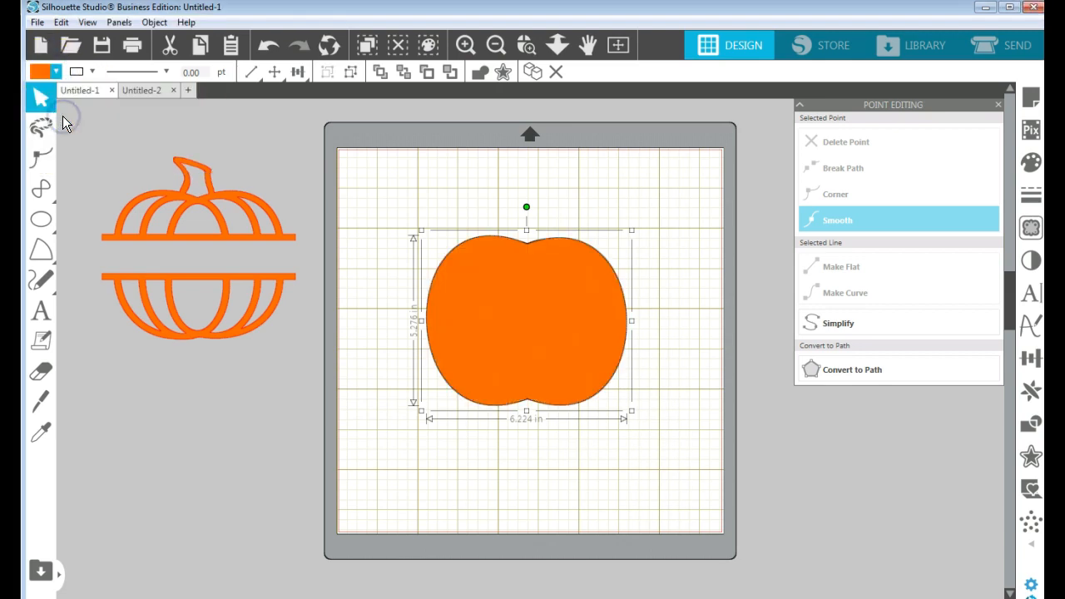
pyautogui.click(56, 72)
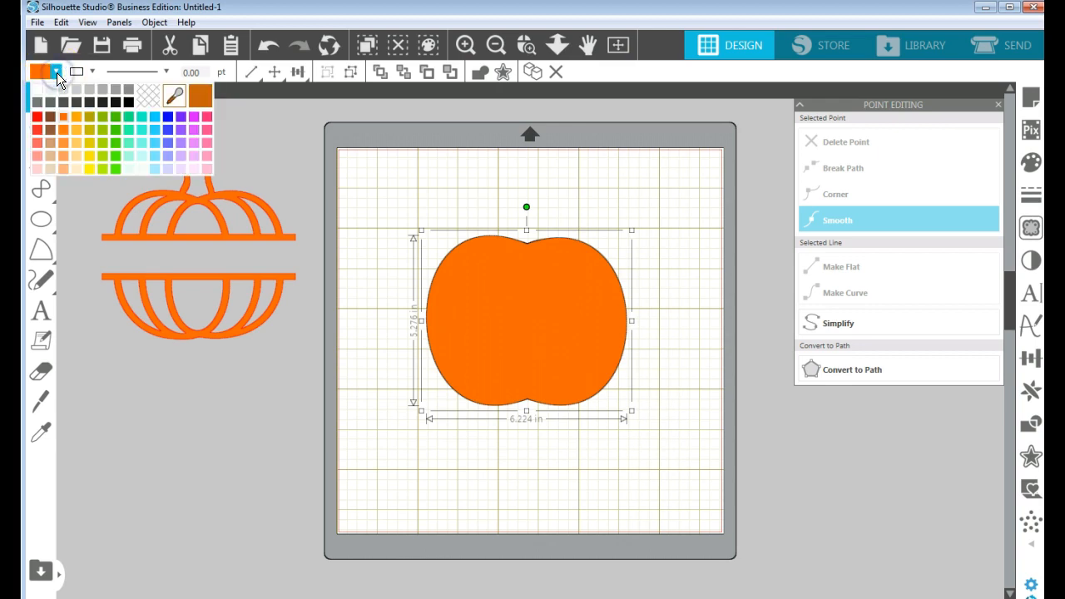
pyautogui.click(144, 97)
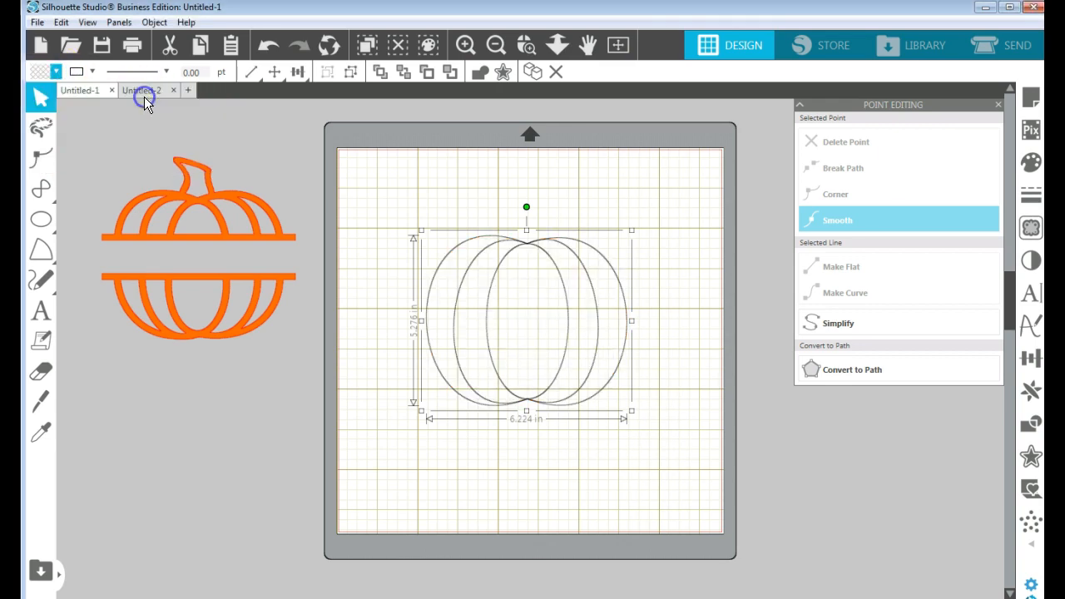
# Try a red line colour on the grouped pumpkin and return its lines to black
pyautogui.click(92, 71)
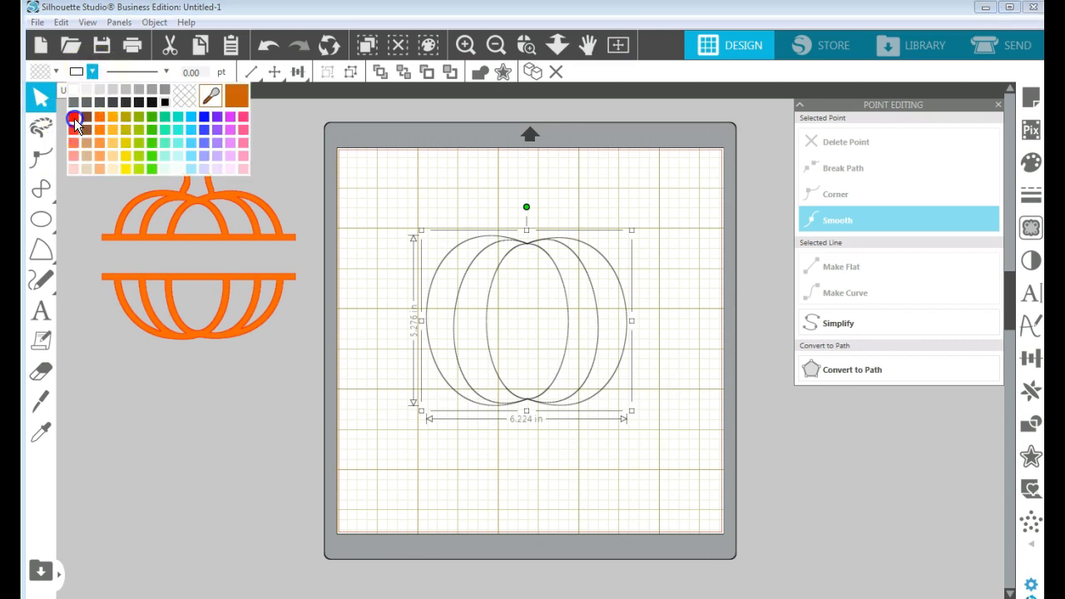
pyautogui.click(74, 118)
pyautogui.click(93, 71)
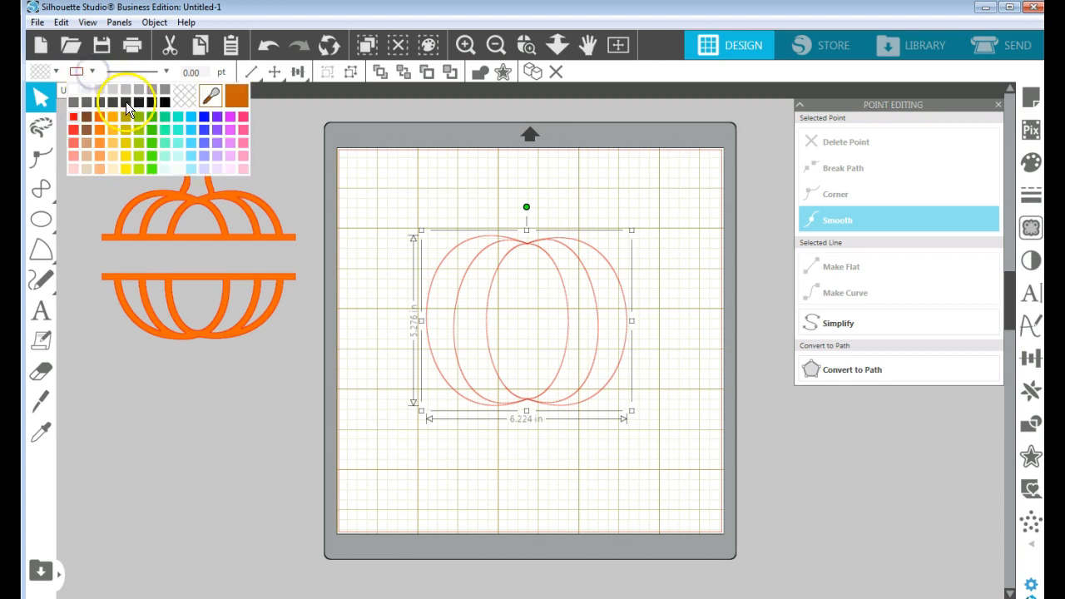
pyautogui.click(163, 106)
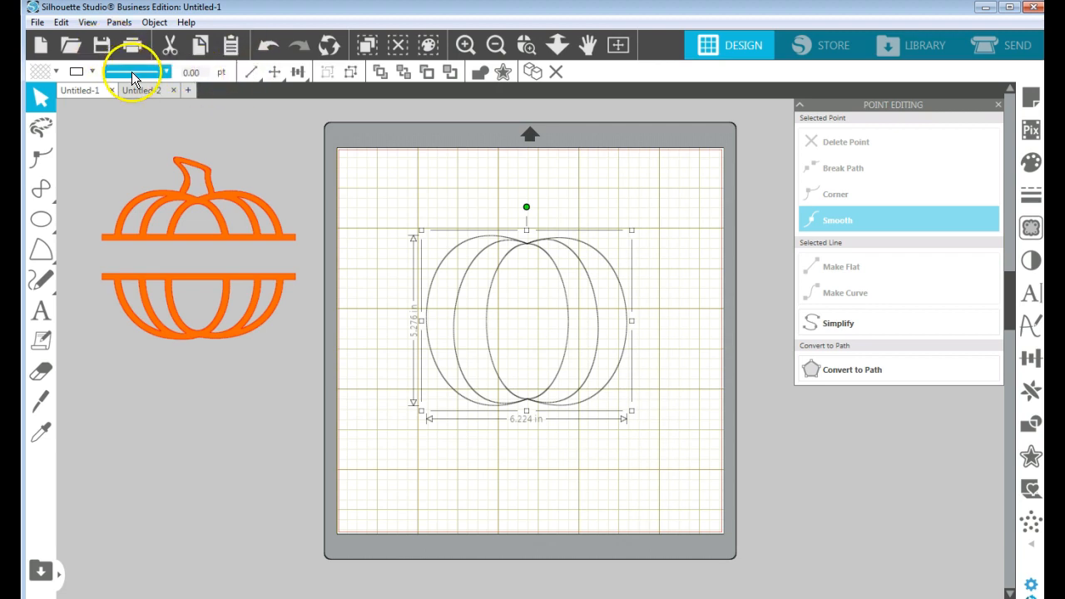
# Increase the grouped pumpkin's line thickness in small increments up to 7 pt
pyautogui.click(206, 72)
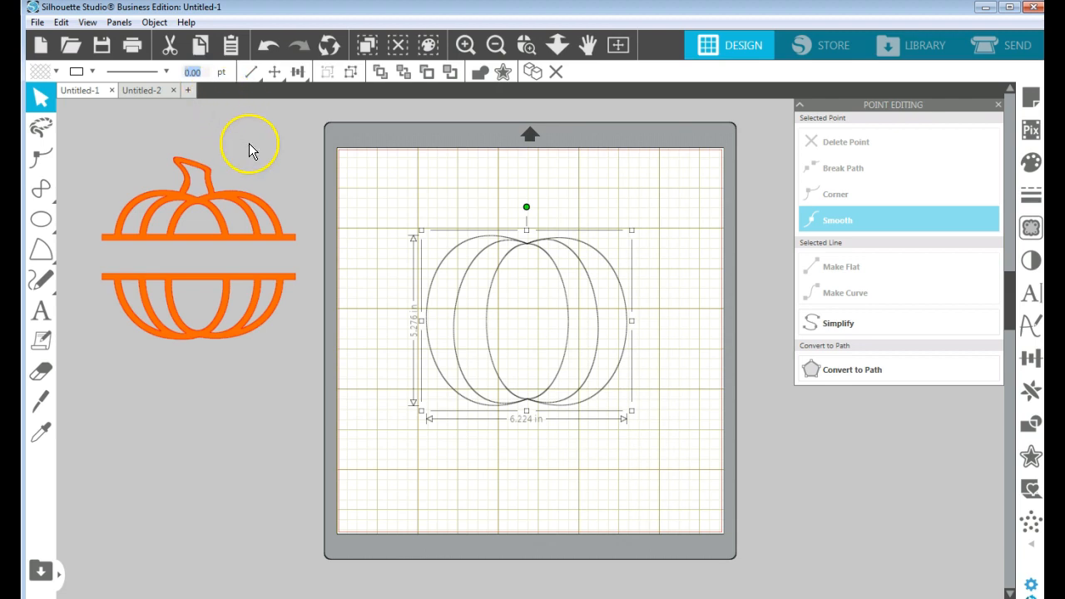
pyautogui.write('0.75')
pyautogui.press('Return')
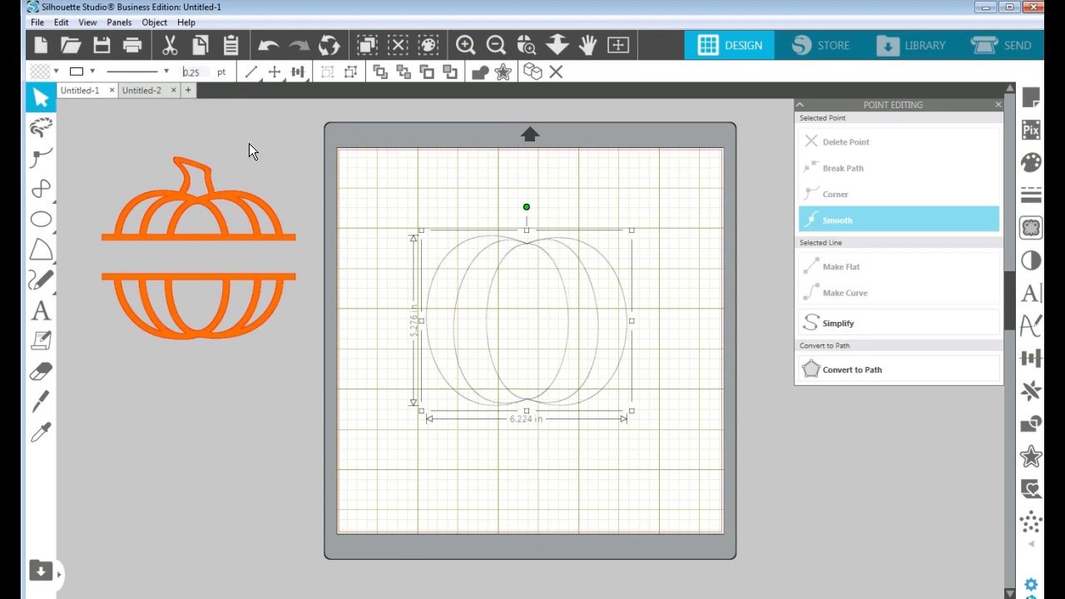
pyautogui.press('Up')
pyautogui.press('Up')
pyautogui.press('Up')
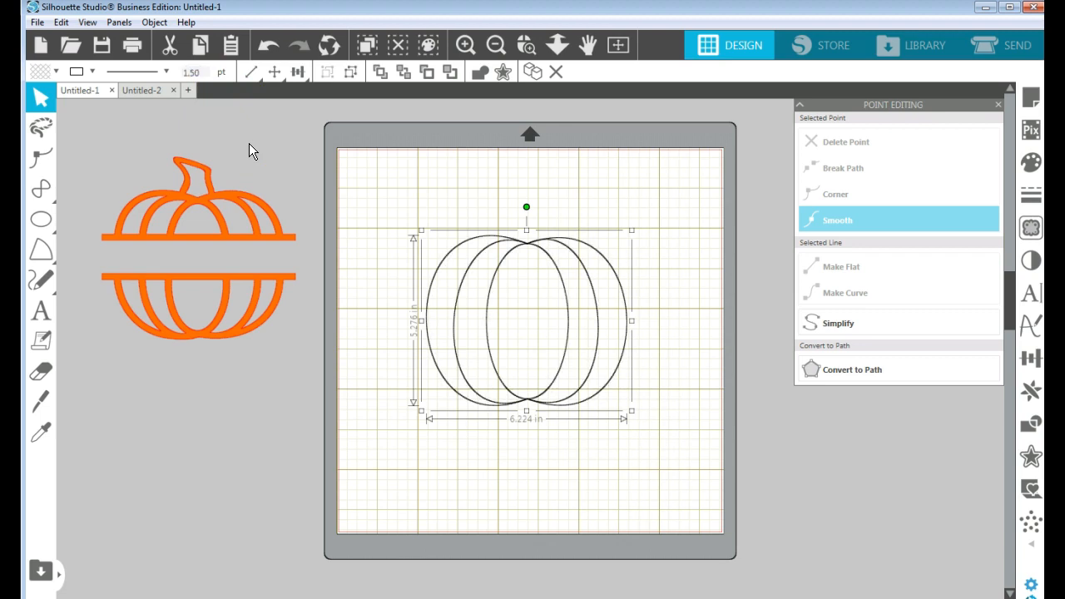
pyautogui.press('Up')
pyautogui.press('Up')
pyautogui.press('Up')
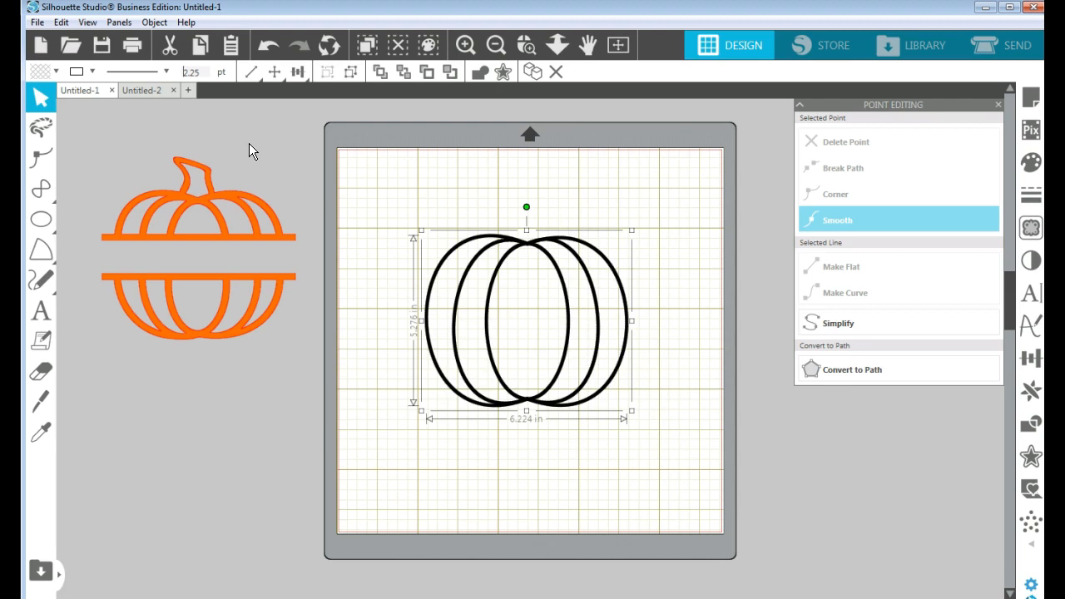
pyautogui.press('Down')
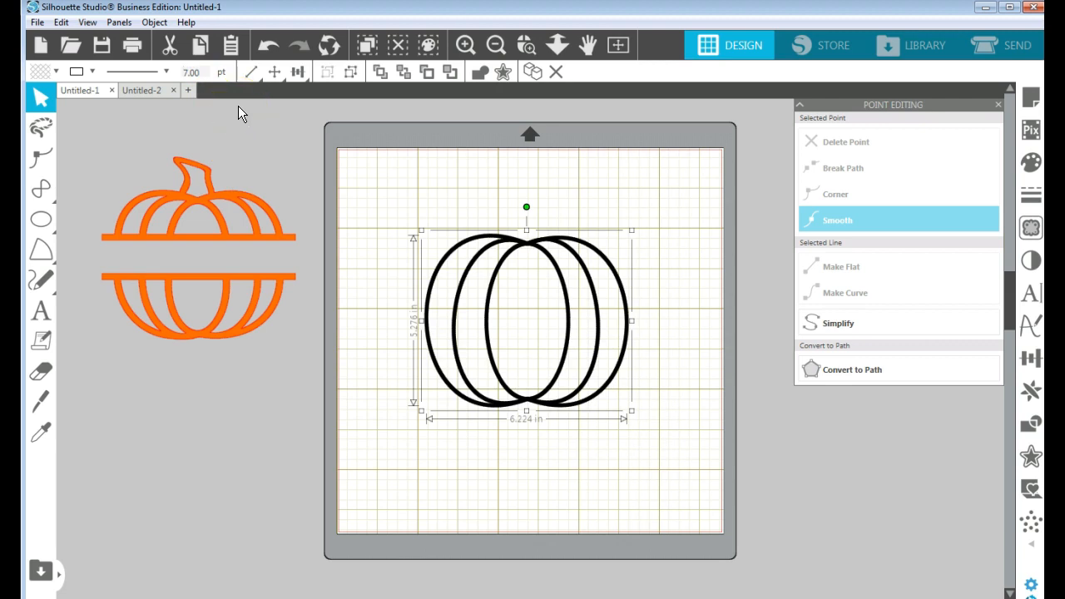
# Set the grouped pumpkin's line thickness to 14 pt and deselect it
pyautogui.moveTo(200, 74); pyautogui.dragTo(181, 71)
pyautogui.write('14')
pyautogui.press('Return')
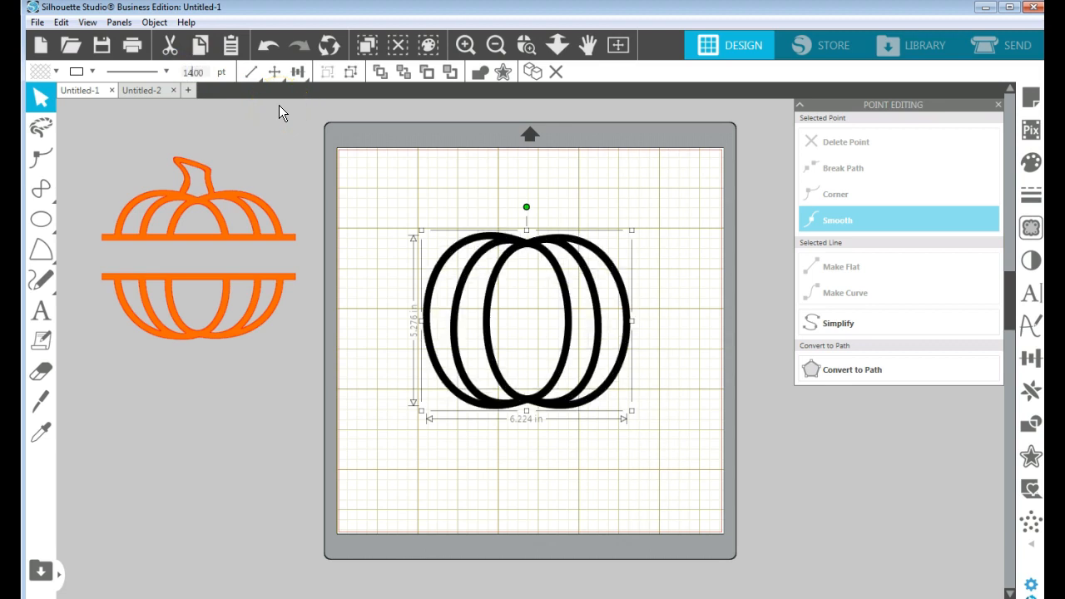
pyautogui.click(669, 244)
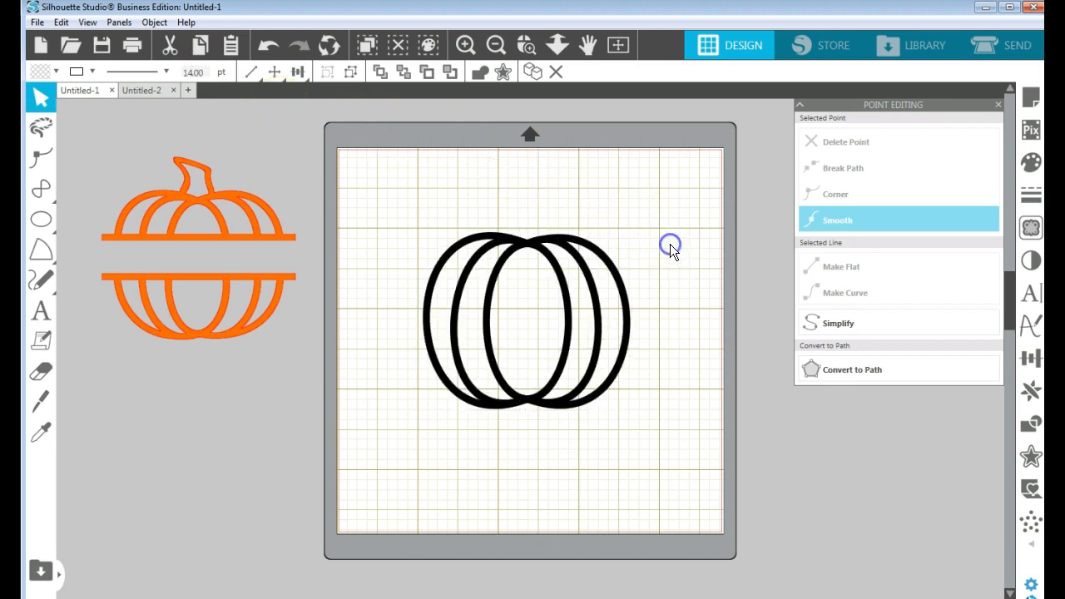
pyautogui.click(624, 300)
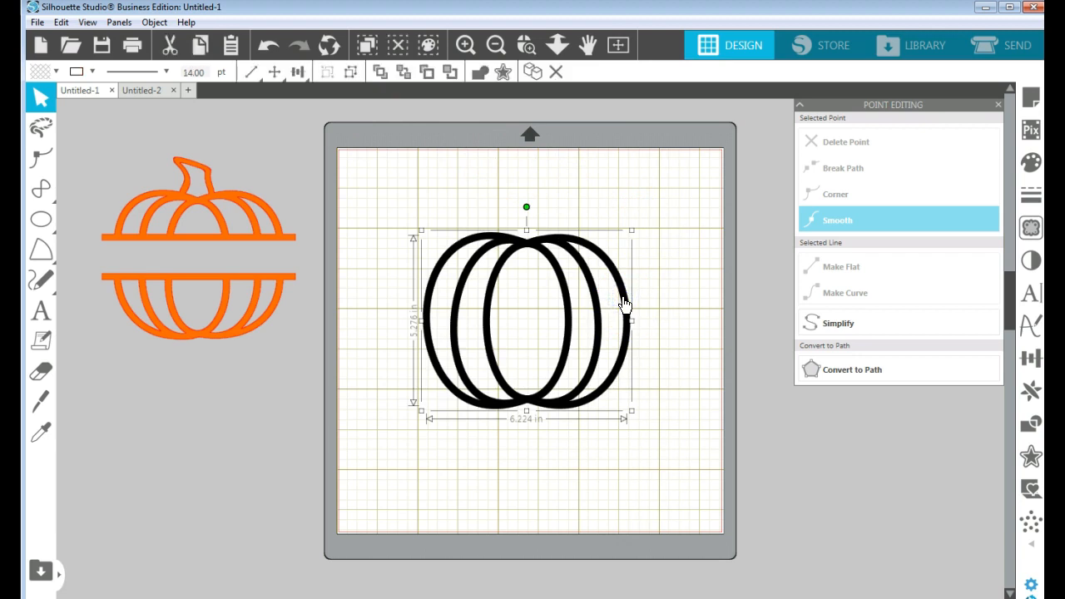
pyautogui.click(667, 263)
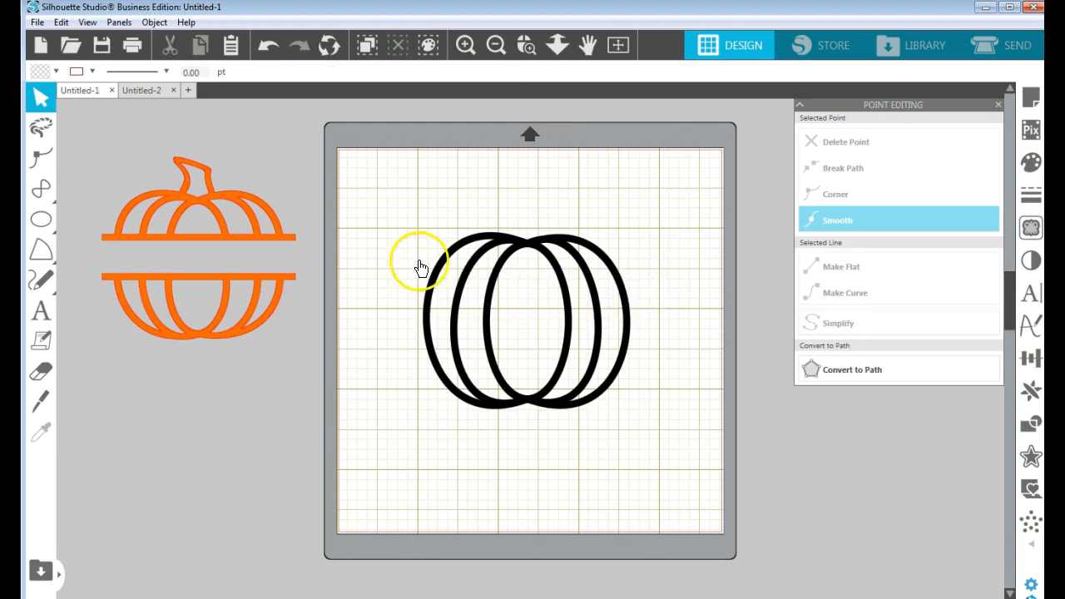
# Trace the thick-lined pumpkin with the standard Trace style, using a trace area about 8.07 by 7.80 in around the whole shape
pyautogui.click(477, 393)
pyautogui.click(569, 400)
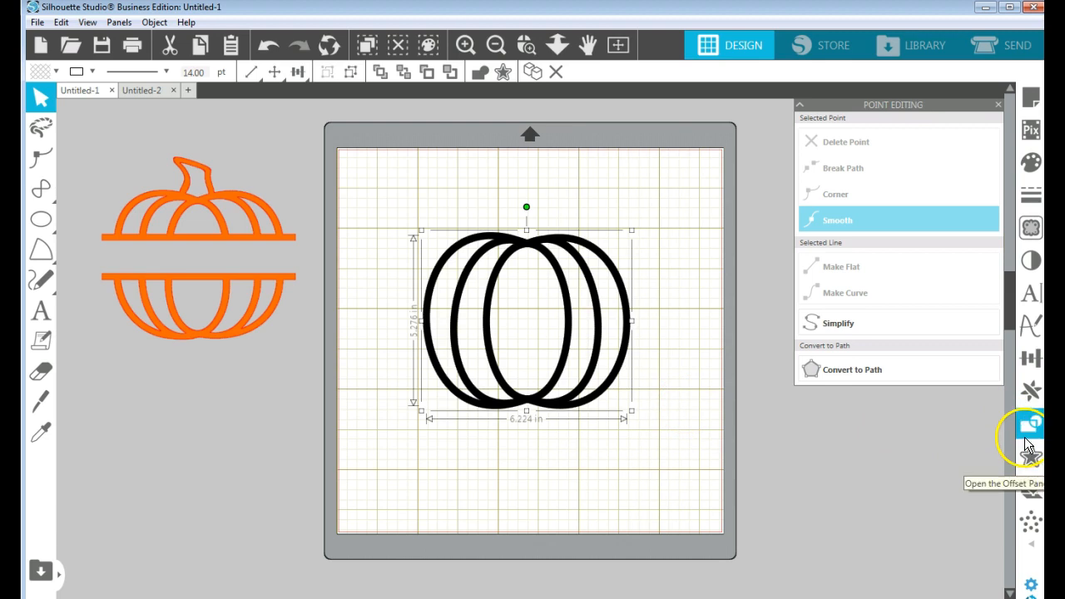
pyautogui.click(1032, 229)
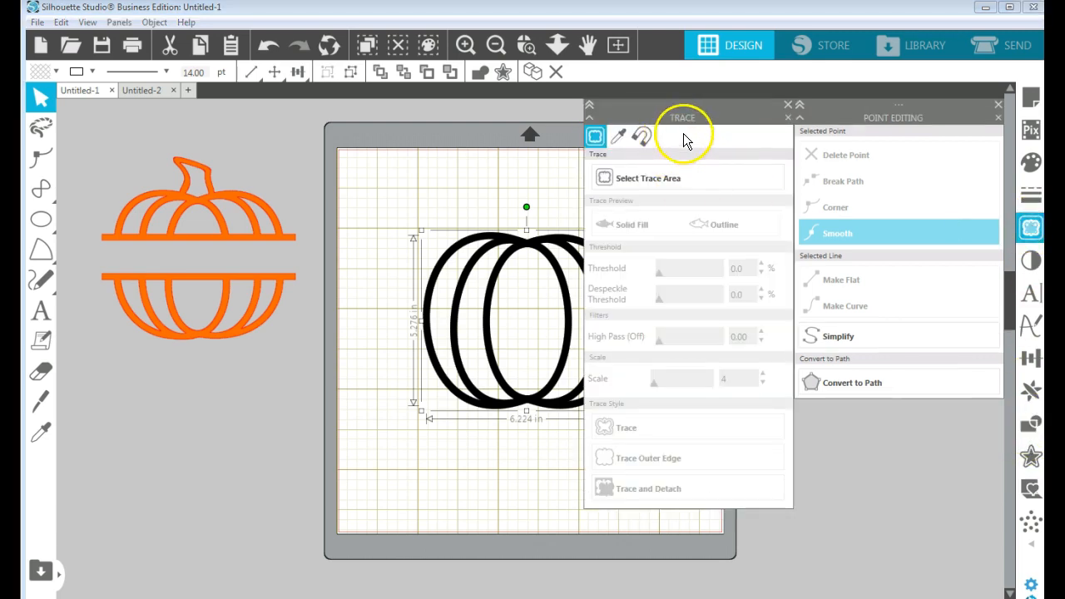
pyautogui.moveTo(689, 120)
pyautogui.mouseDown()
pyautogui.moveTo(898, 191)
pyautogui.moveTo(906, 167)
pyautogui.mouseUp()
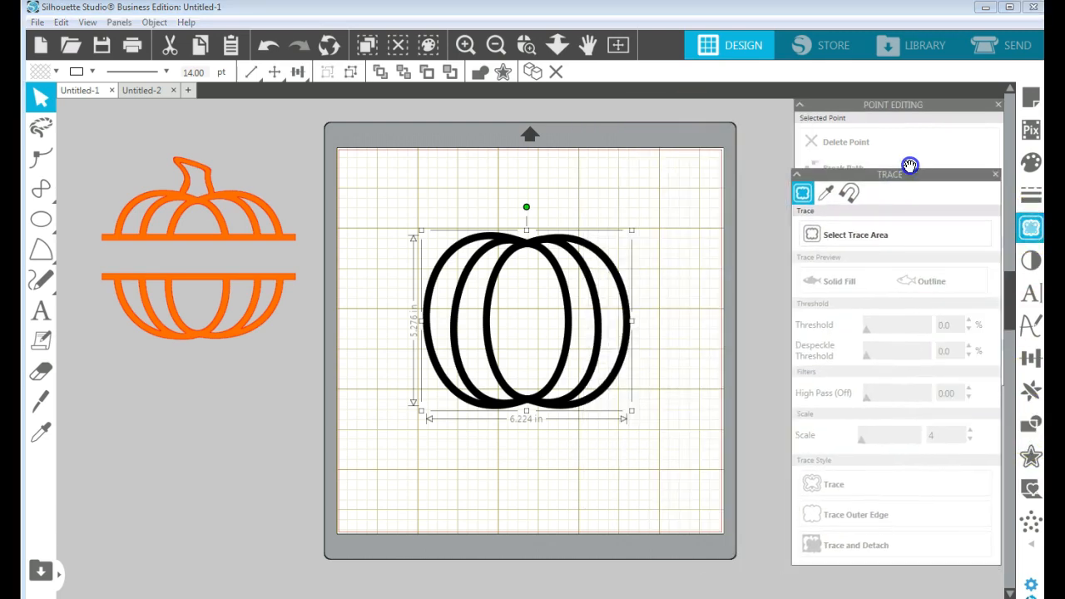
pyautogui.click(902, 215)
pyautogui.click(899, 214)
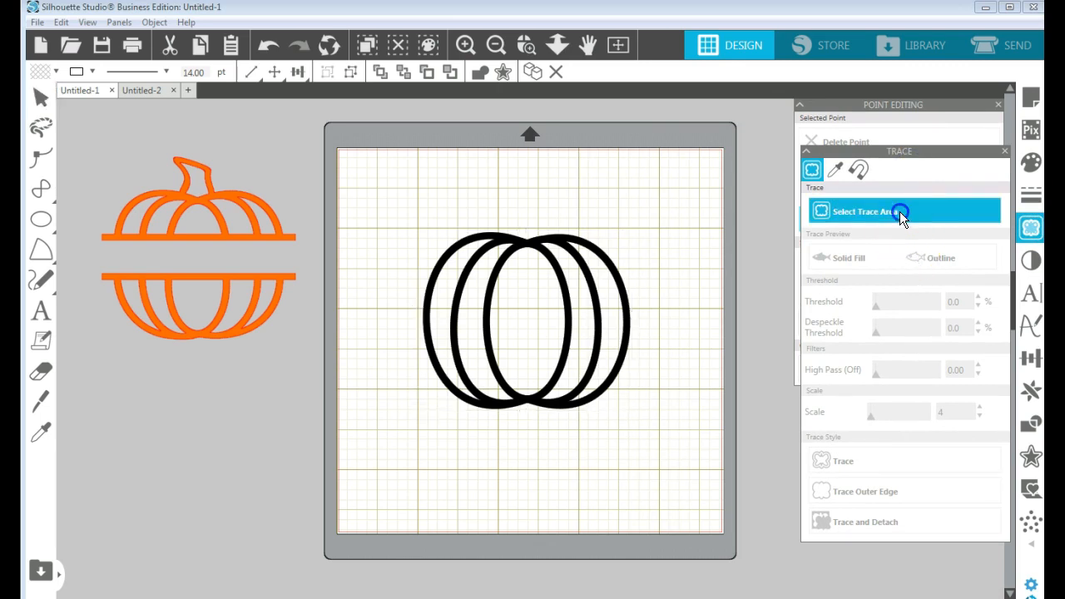
pyautogui.moveTo(399, 206)
pyautogui.mouseDown()
pyautogui.moveTo(411, 316)
pyautogui.moveTo(547, 435)
pyautogui.moveTo(659, 457)
pyautogui.mouseUp()
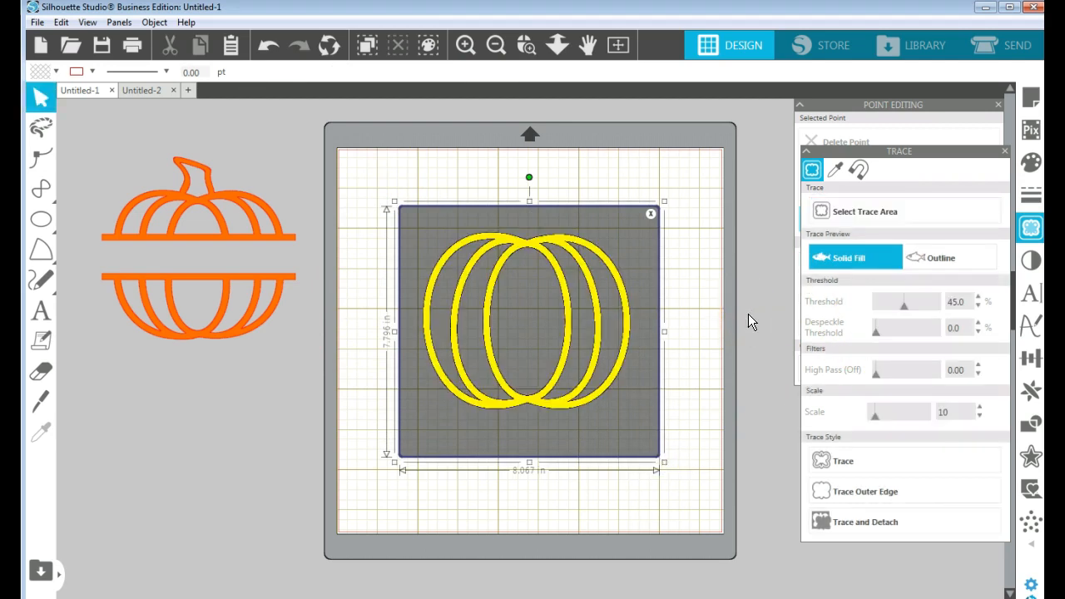
pyautogui.click(849, 460)
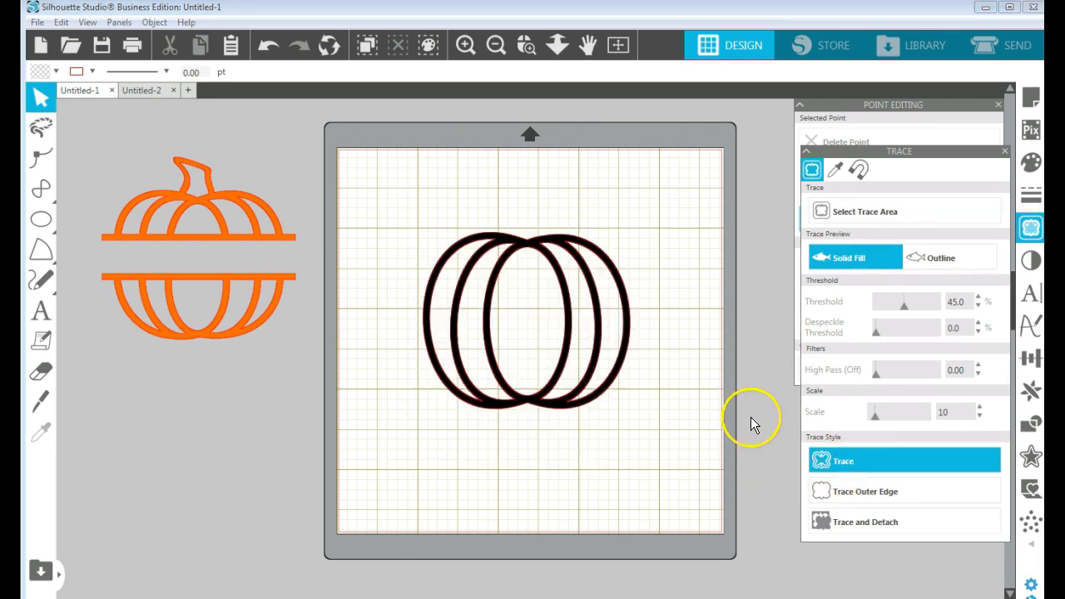
# Move the black pumpkin off the page below the orange sample, and reposition the traced outline slightly higher on the page
pyautogui.moveTo(574, 408)
pyautogui.mouseDown()
pyautogui.moveTo(552, 432)
pyautogui.moveTo(486, 455)
pyautogui.moveTo(462, 440)
pyautogui.mouseUp()
pyautogui.moveTo(601, 344)
pyautogui.mouseDown()
pyautogui.moveTo(466, 492)
pyautogui.moveTo(254, 504)
pyautogui.moveTo(275, 471)
pyautogui.moveTo(323, 448)
pyautogui.mouseUp()
pyautogui.moveTo(457, 380); pyautogui.dragTo(571, 309)
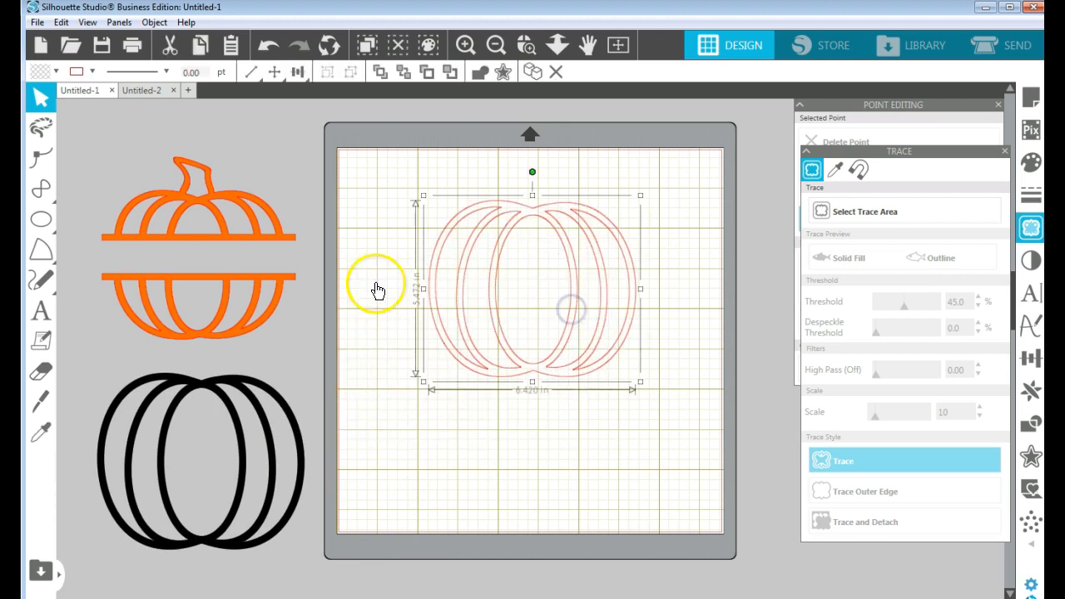
# Fill the traced pumpkin outline with orange and move it slightly lower on the page
pyautogui.click(56, 72)
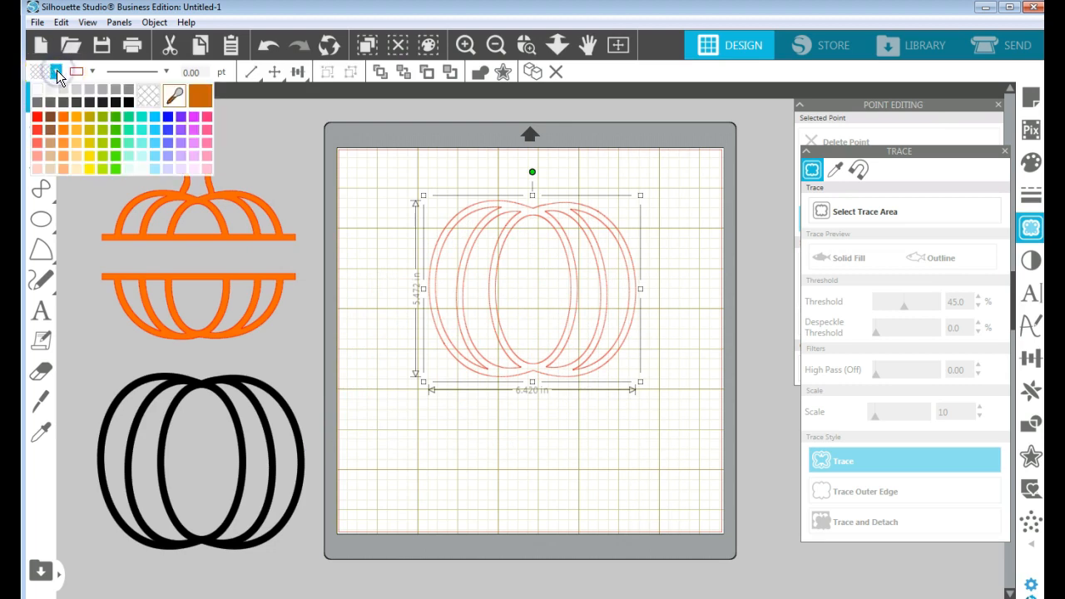
pyautogui.click(67, 117)
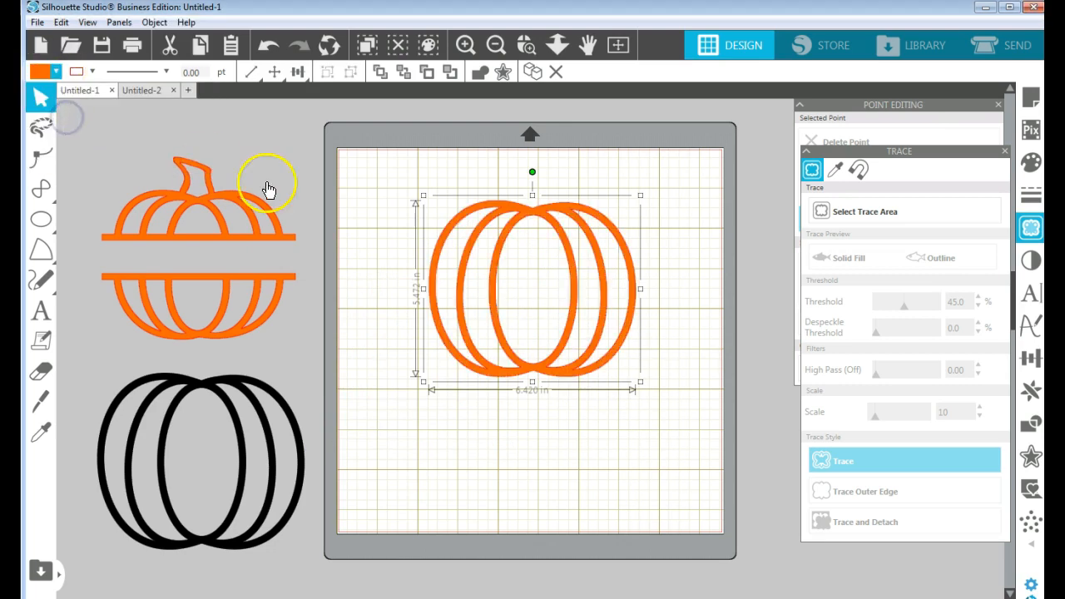
pyautogui.moveTo(571, 308); pyautogui.dragTo(566, 362)
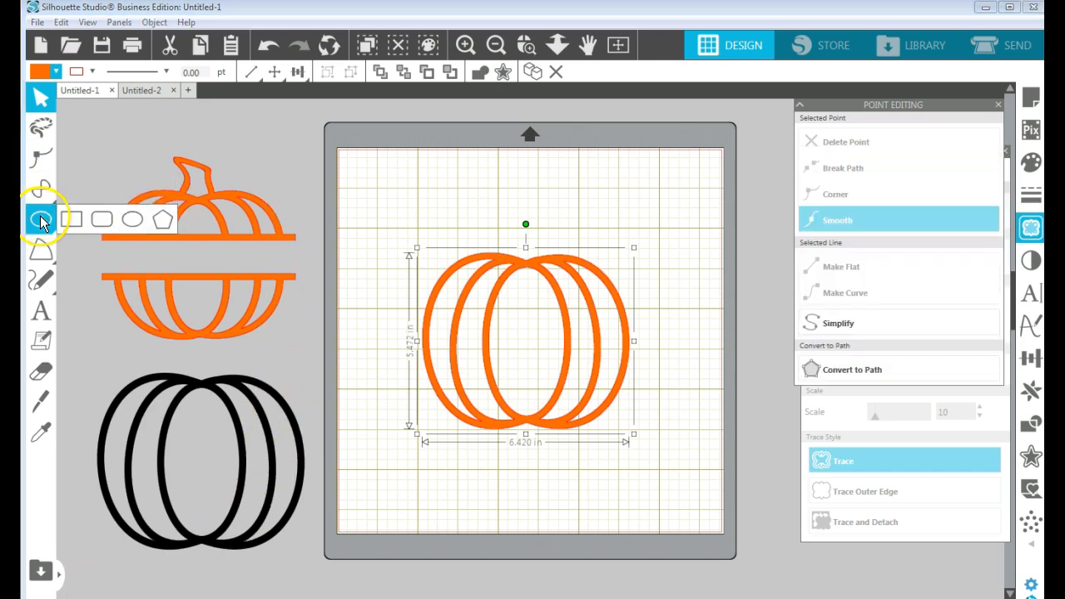
# Draw a small upright rectangle for the stem, centred just above the traced pumpkin
pyautogui.click(74, 223)
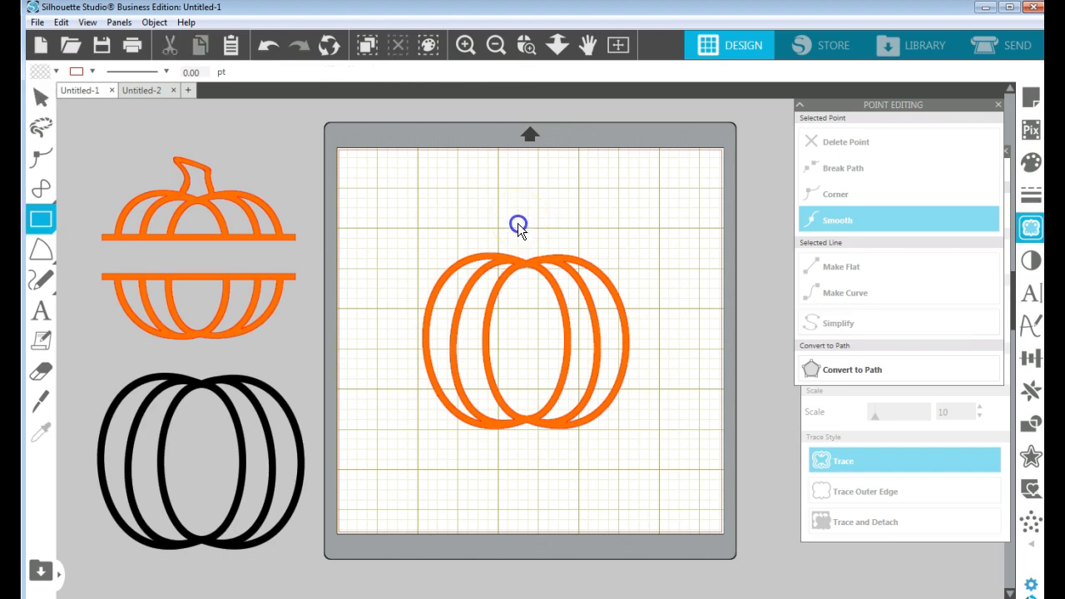
pyautogui.moveTo(522, 246); pyautogui.dragTo(541, 261)
pyautogui.click(556, 45)
pyautogui.moveTo(643, 188); pyautogui.dragTo(672, 257)
pyautogui.click(541, 198)
pyautogui.moveTo(540, 198); pyautogui.dragTo(541, 190)
# Reshape the rectangle into a stem with a slanted top and narrower base, and lower it onto the pumpkin's top
pyautogui.doubleClick(541, 191)
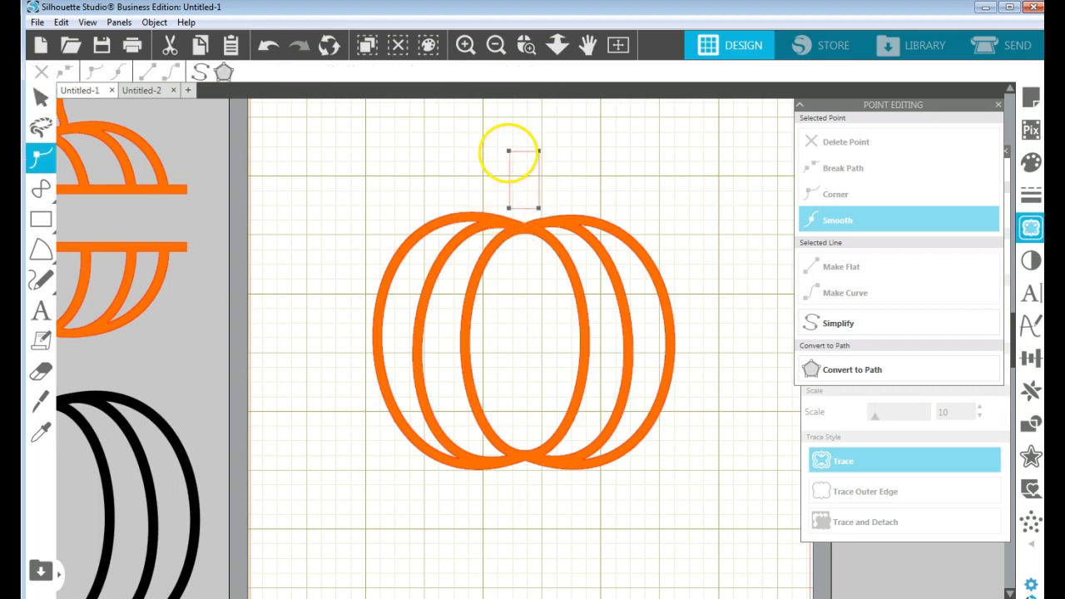
pyautogui.click(507, 151)
pyautogui.moveTo(507, 150); pyautogui.dragTo(504, 140)
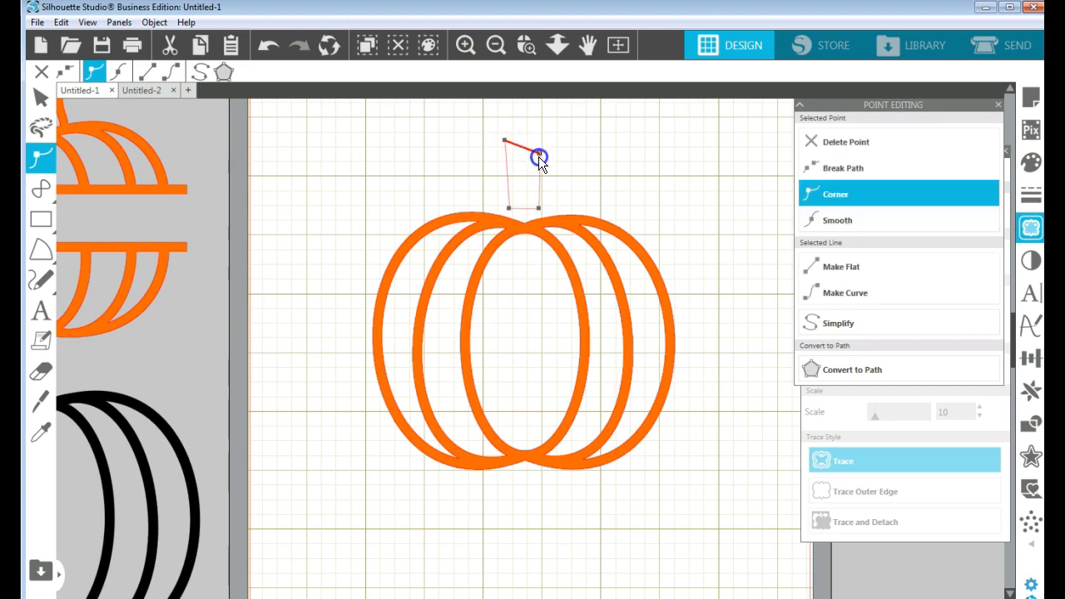
pyautogui.click(540, 208)
pyautogui.moveTo(540, 207); pyautogui.dragTo(537, 207)
pyautogui.click(587, 183)
pyautogui.click(538, 190)
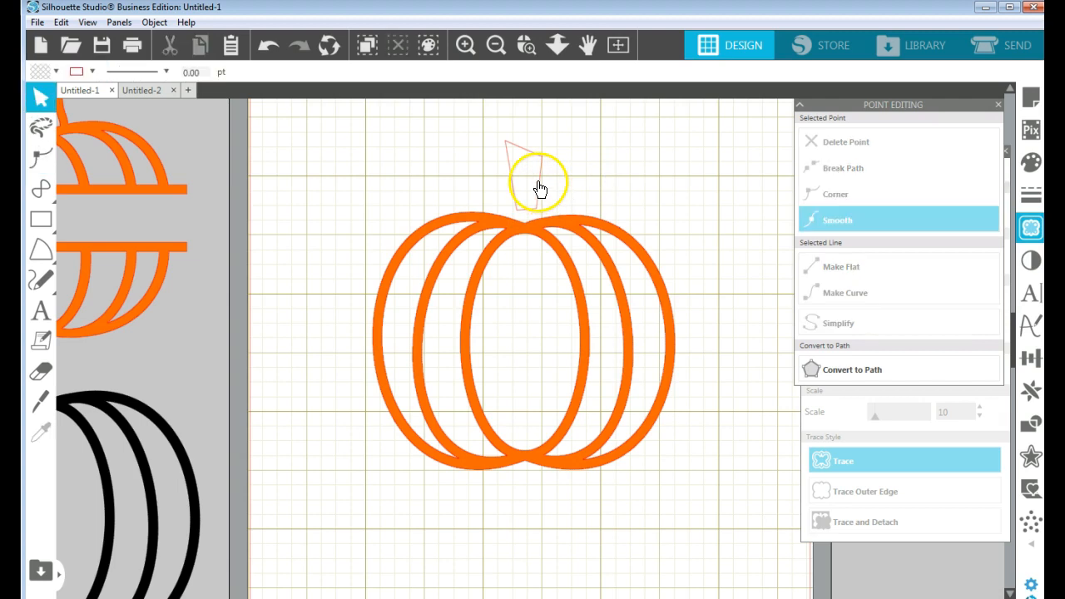
pyautogui.moveTo(540, 190); pyautogui.dragTo(537, 200)
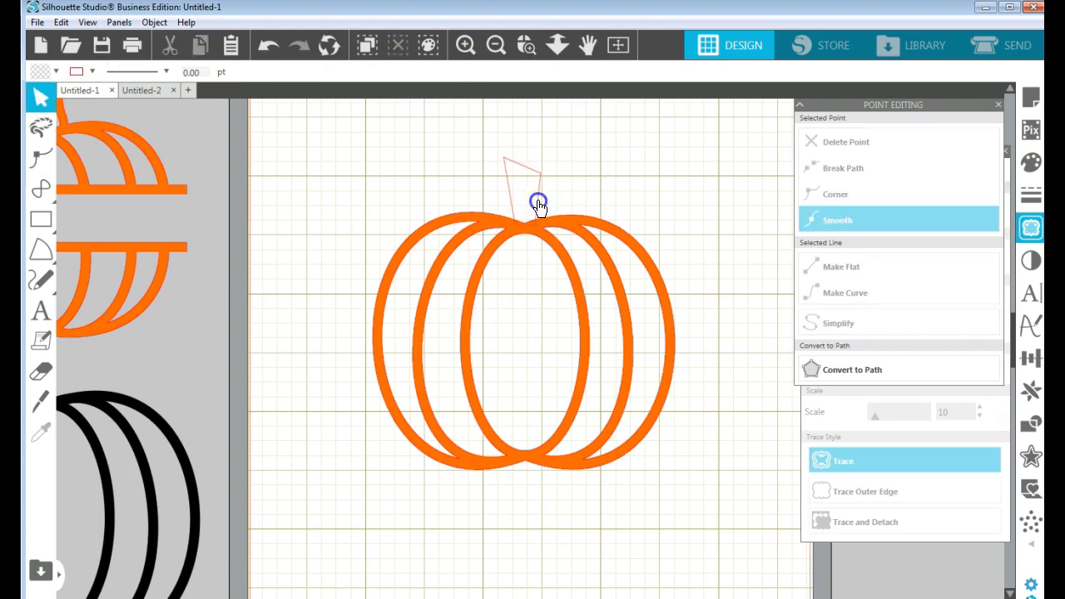
# Create an outward offset around the stem shape
pyautogui.click(538, 205)
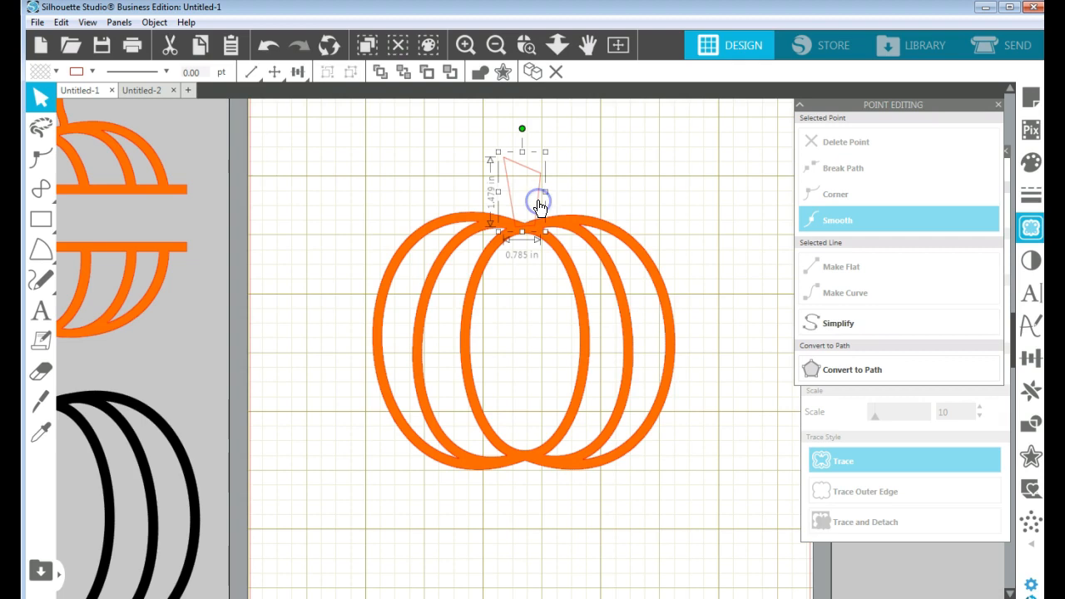
pyautogui.click(1030, 456)
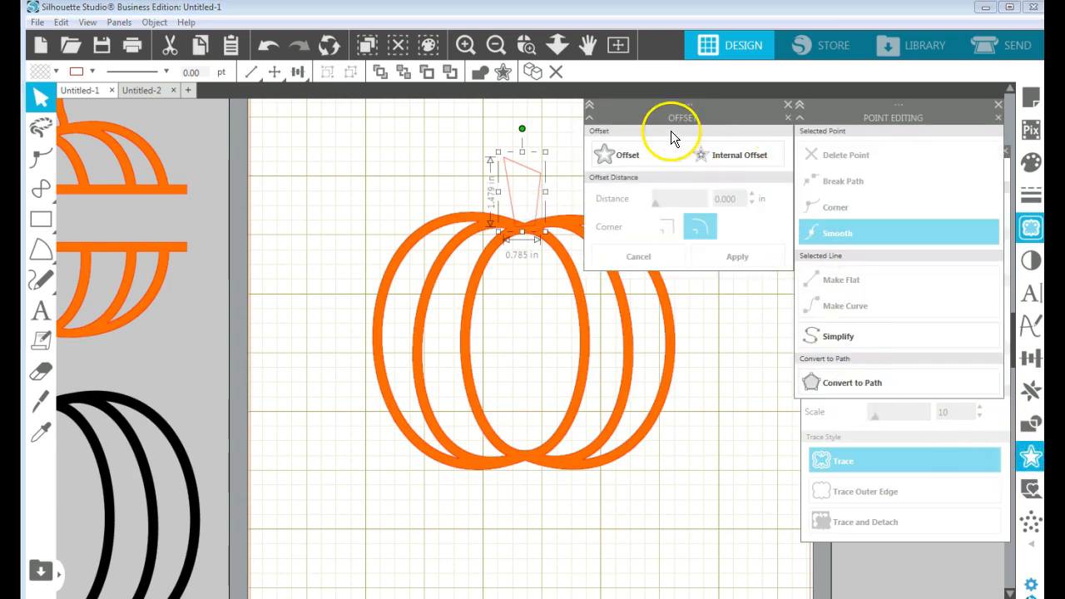
pyautogui.moveTo(675, 119)
pyautogui.mouseDown()
pyautogui.moveTo(863, 159)
pyautogui.moveTo(862, 178)
pyautogui.moveTo(879, 181)
pyautogui.mouseUp()
pyautogui.click(843, 201)
pyautogui.click(846, 207)
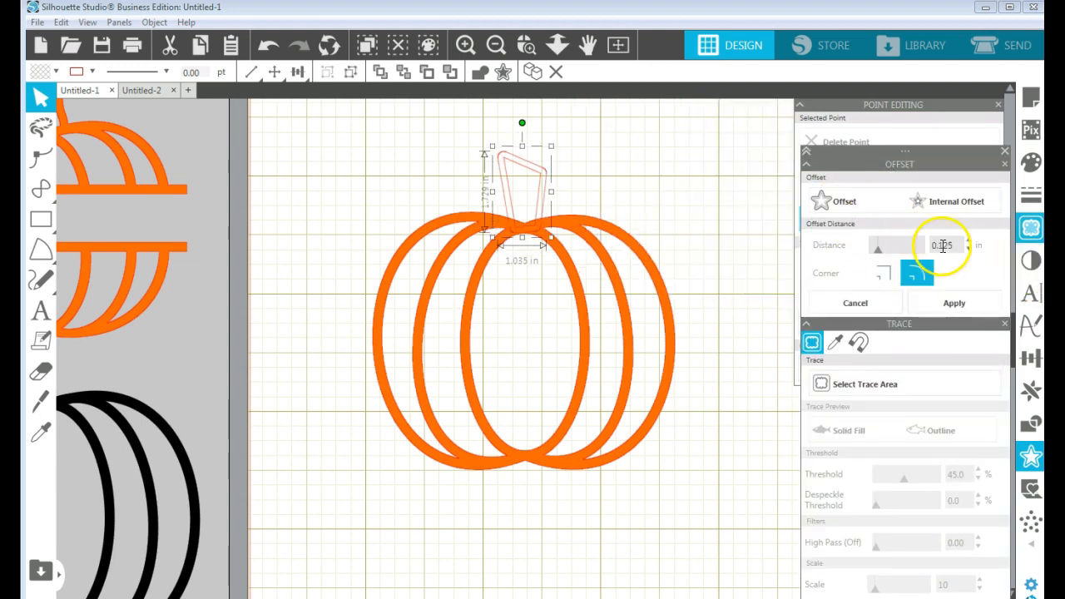
# Set the stem's offset distance to 0.175 in with sharp corners, and deselect it
pyautogui.click(969, 242)
pyautogui.click(969, 241)
pyautogui.click(970, 242)
pyautogui.click(970, 241)
pyautogui.click(969, 241)
pyautogui.click(970, 242)
pyautogui.click(970, 241)
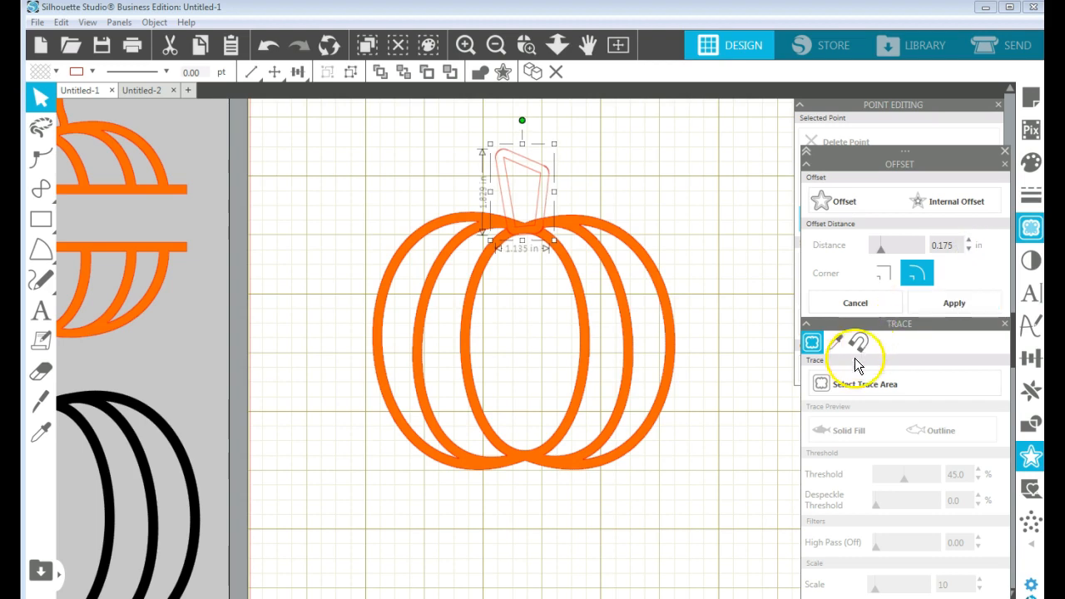
pyautogui.click(884, 274)
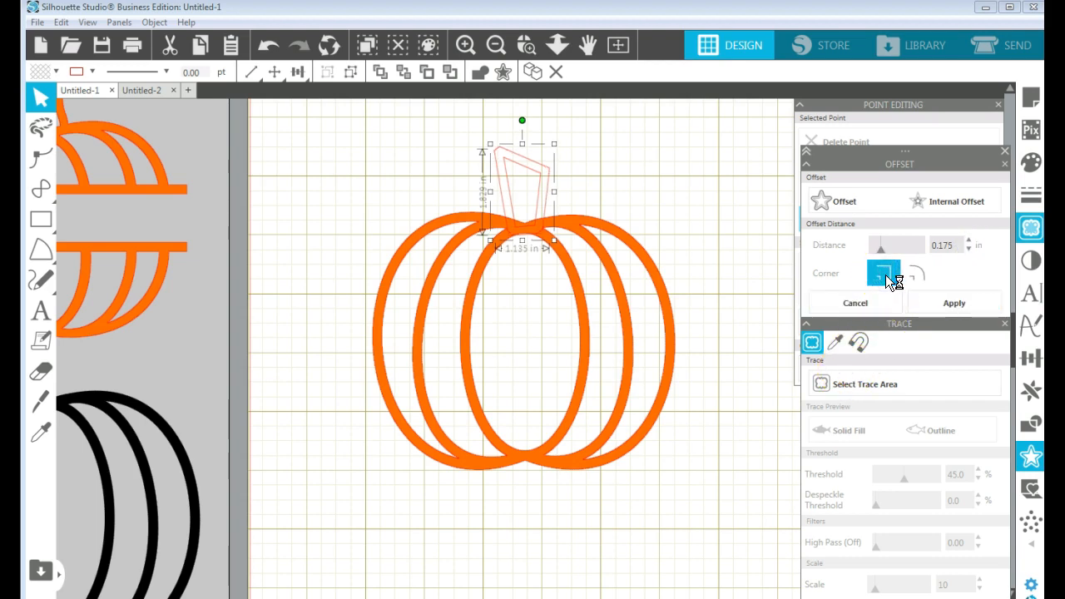
pyautogui.click(698, 262)
pyautogui.click(617, 170)
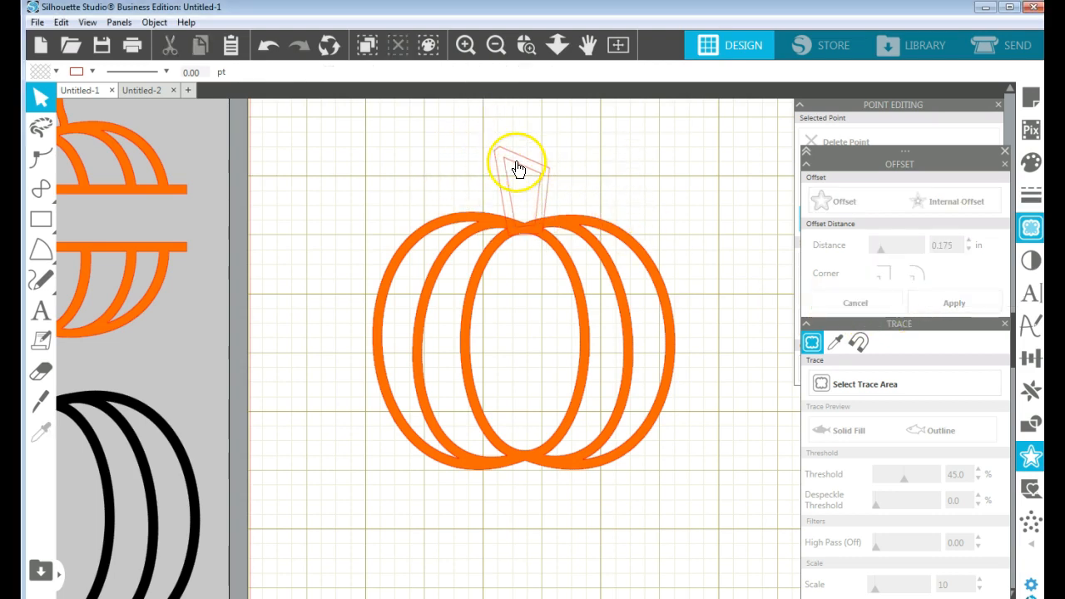
# Raise both stem outlines slightly and subtract the inner shape from the outer one
pyautogui.moveTo(470, 137); pyautogui.dragTo(556, 243)
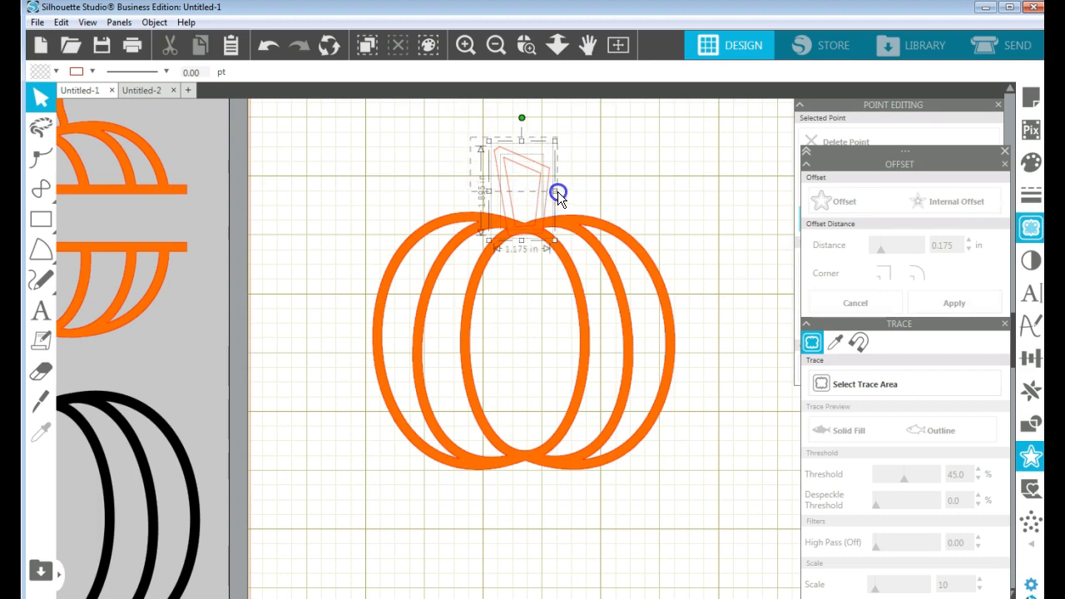
pyautogui.moveTo(544, 195); pyautogui.dragTo(545, 185)
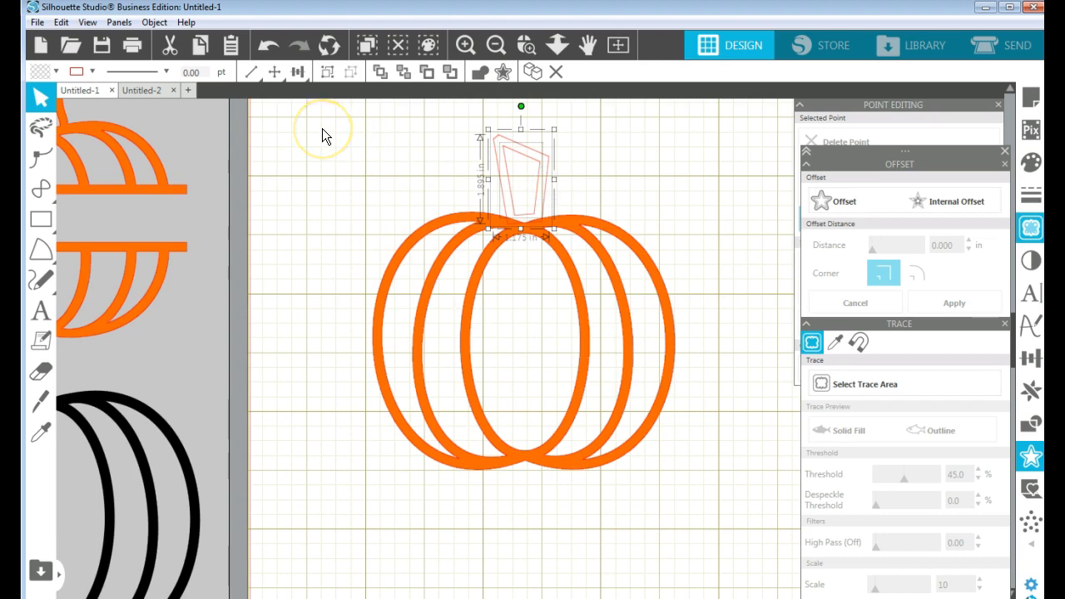
pyautogui.click(154, 23)
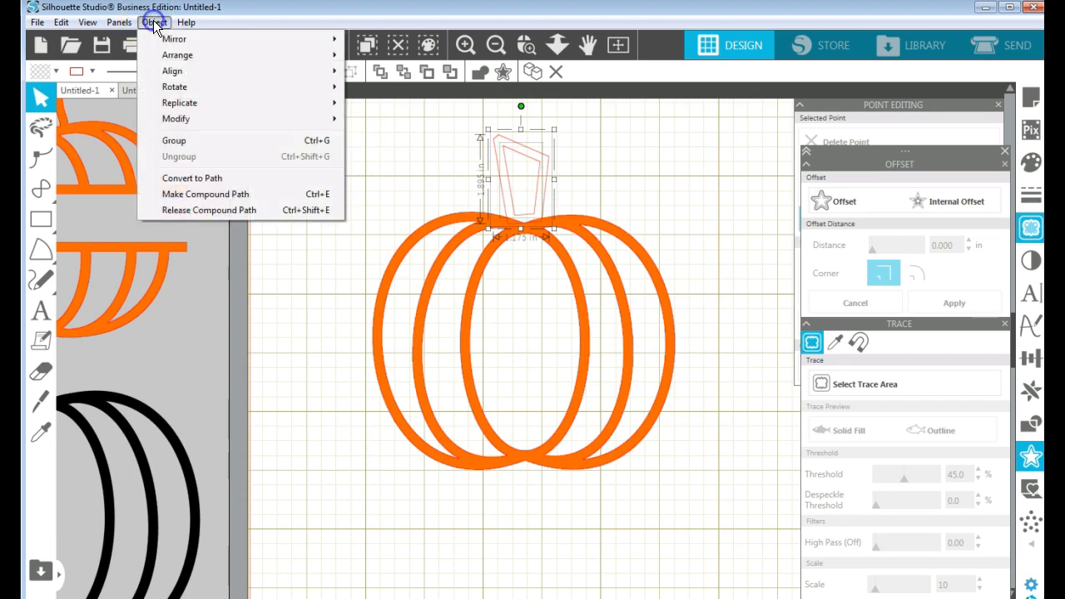
pyautogui.moveTo(198, 121)
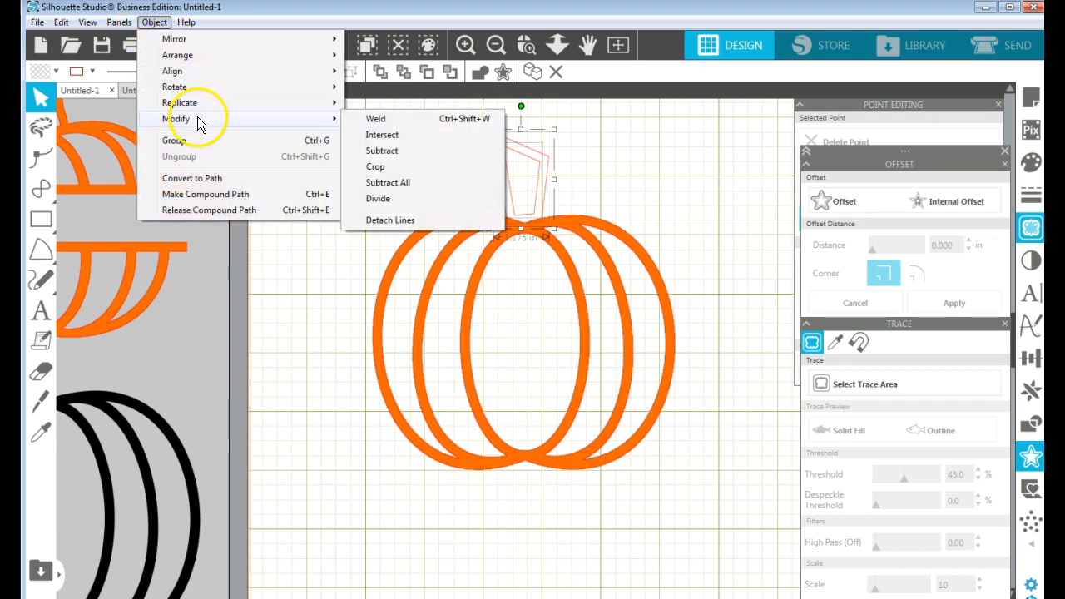
pyautogui.click(407, 153)
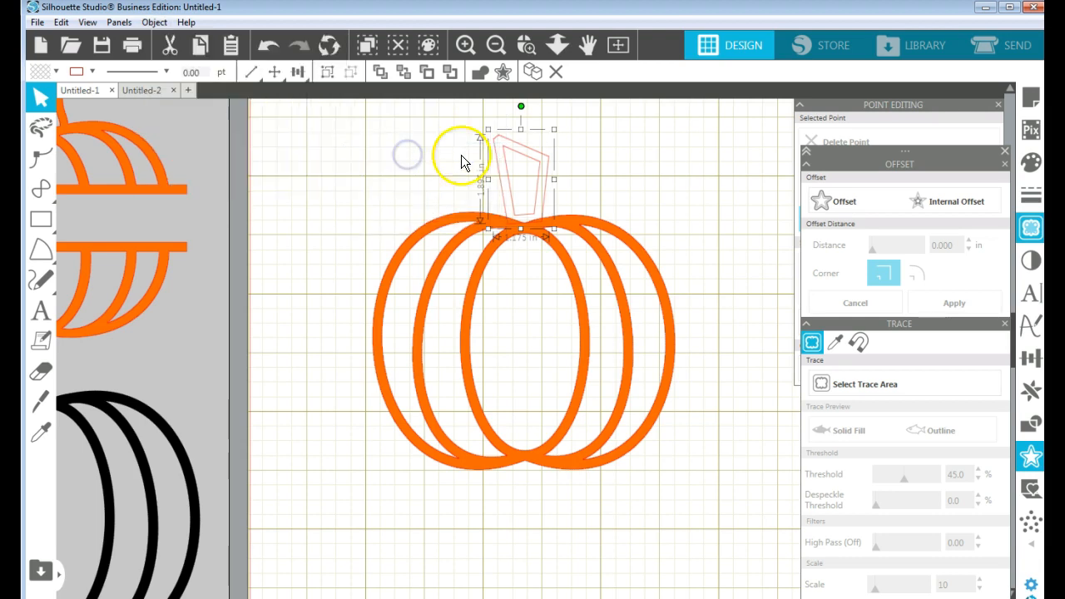
pyautogui.click(625, 168)
# Fill the hollow stem with the same orange as the pumpkin
pyautogui.click(538, 197)
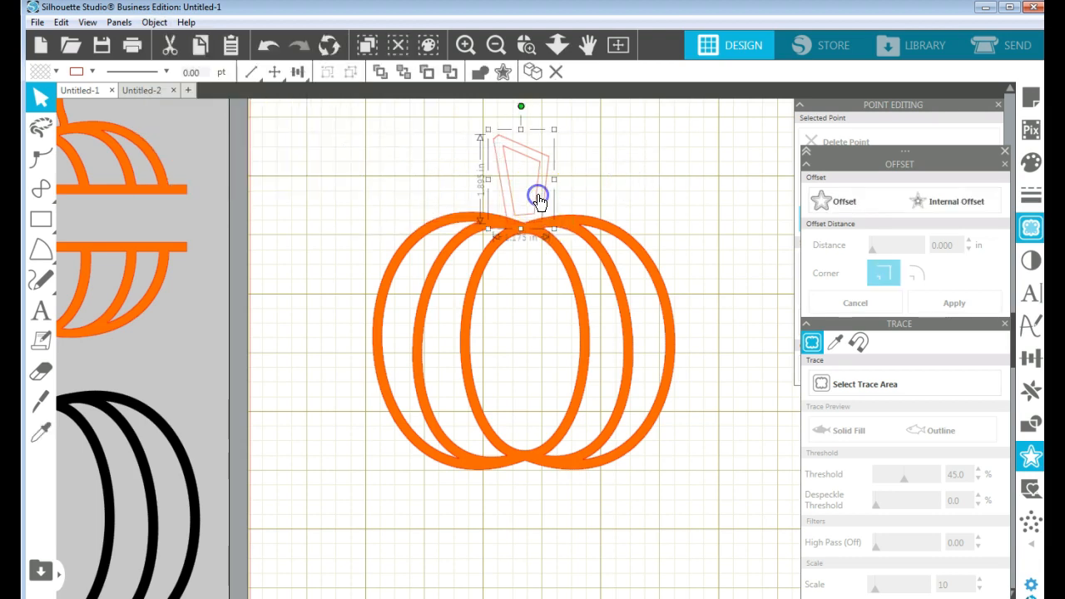
pyautogui.click(58, 71)
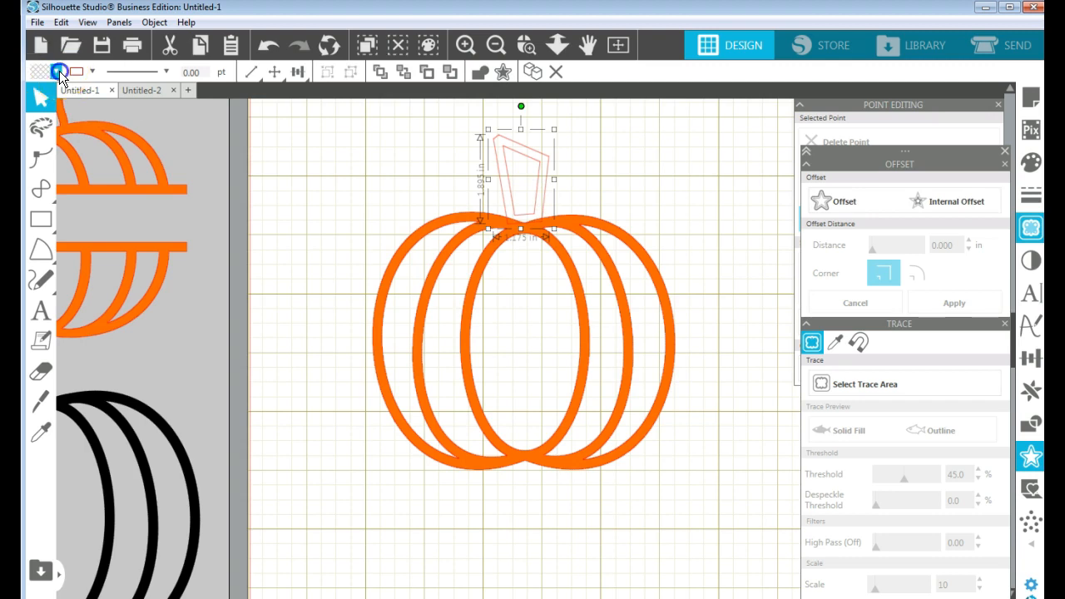
pyautogui.click(64, 112)
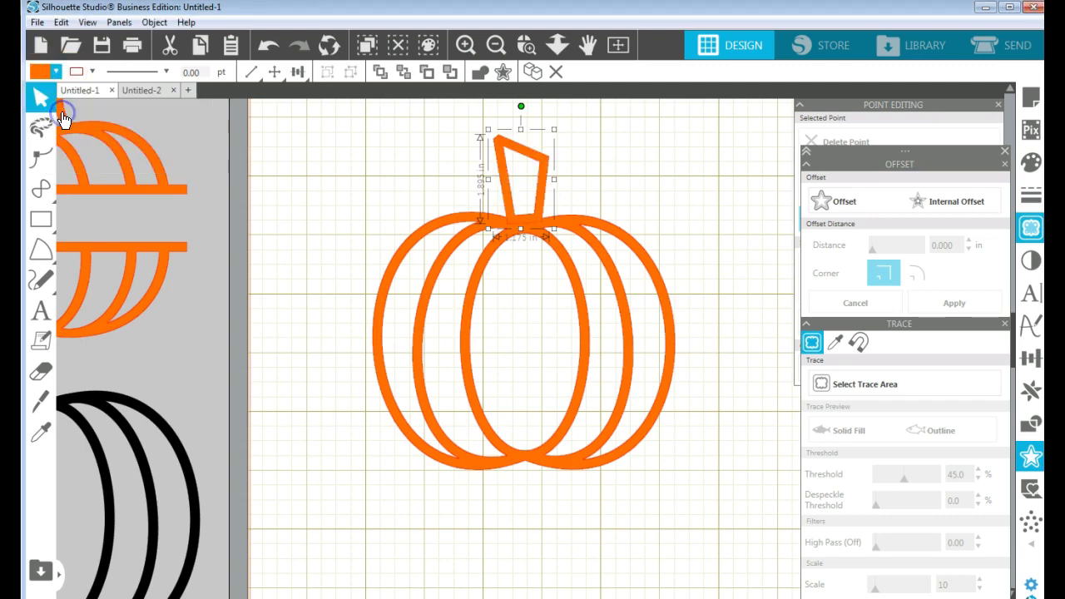
# Delete the extra point at the stem's outer upper-left corner and pull the remaining point outward into a sharp tip
pyautogui.click(542, 185)
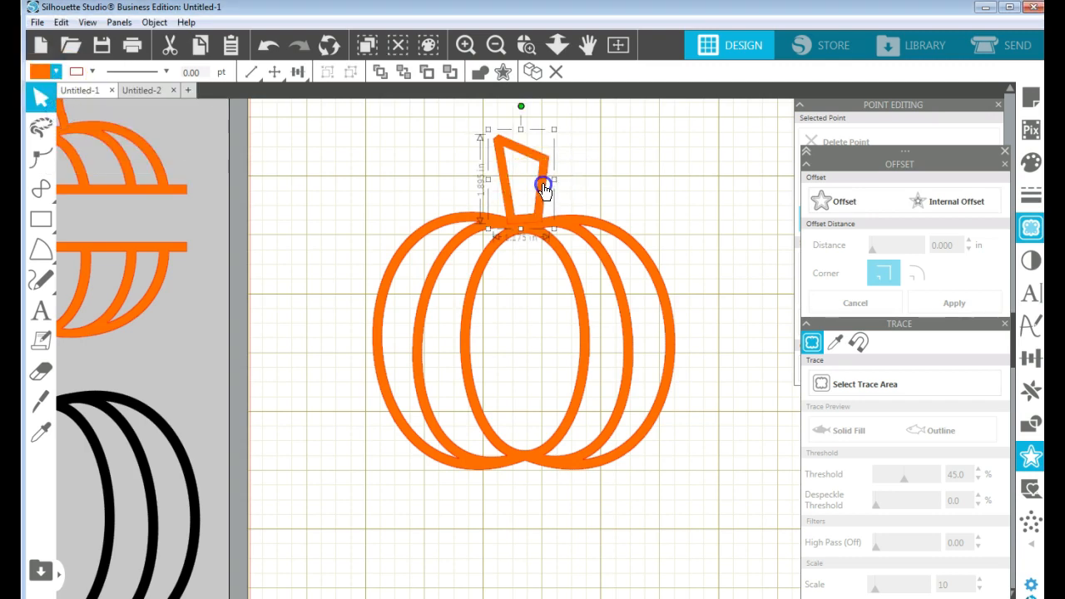
pyautogui.doubleClick(541, 185)
pyautogui.click(493, 141)
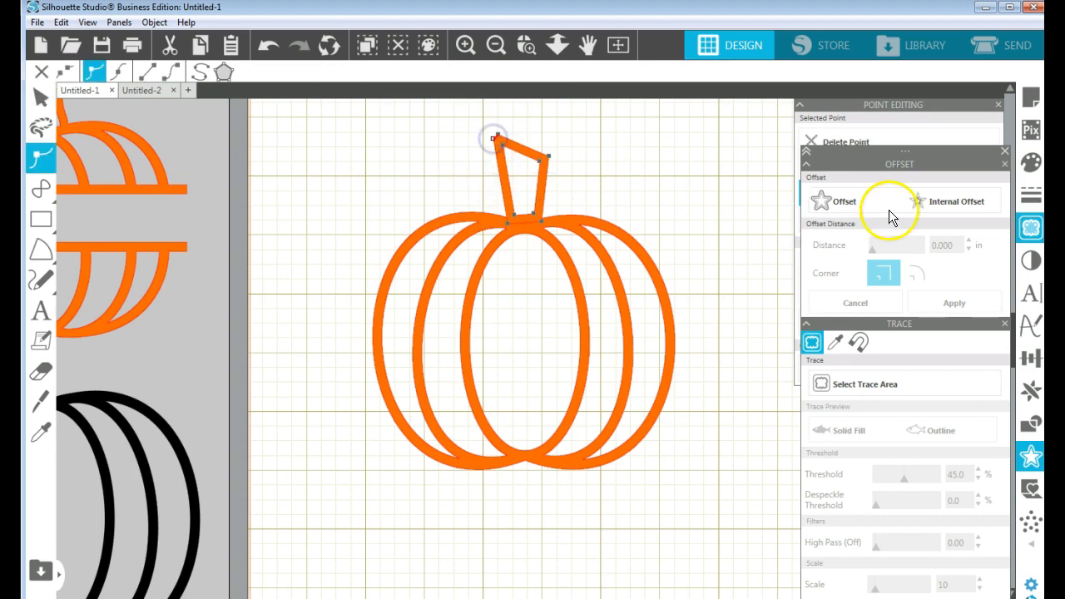
pyautogui.click(1004, 149)
pyautogui.click(1003, 150)
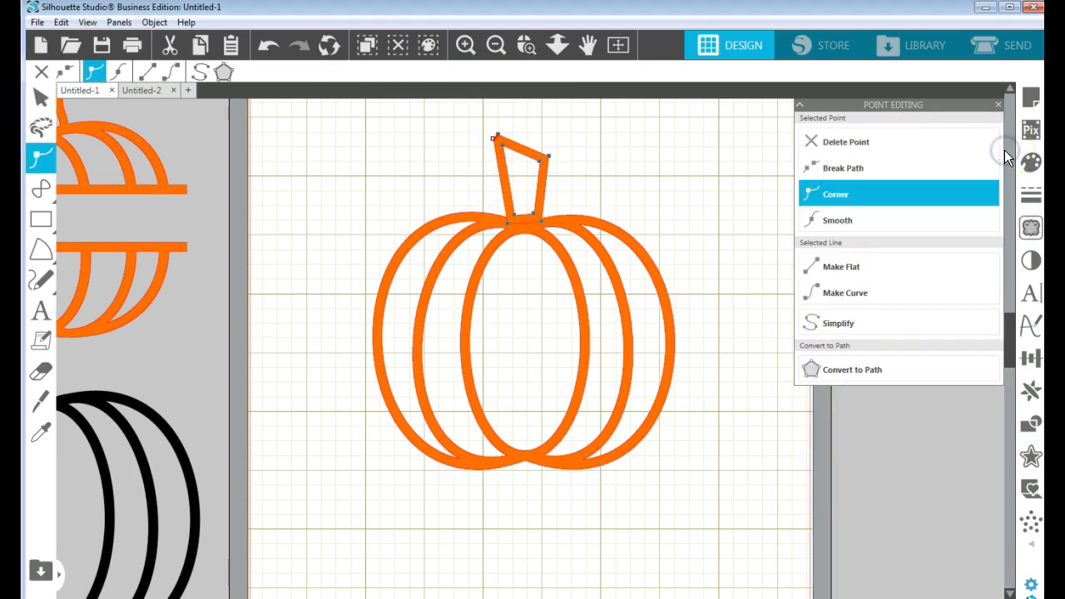
pyautogui.click(840, 144)
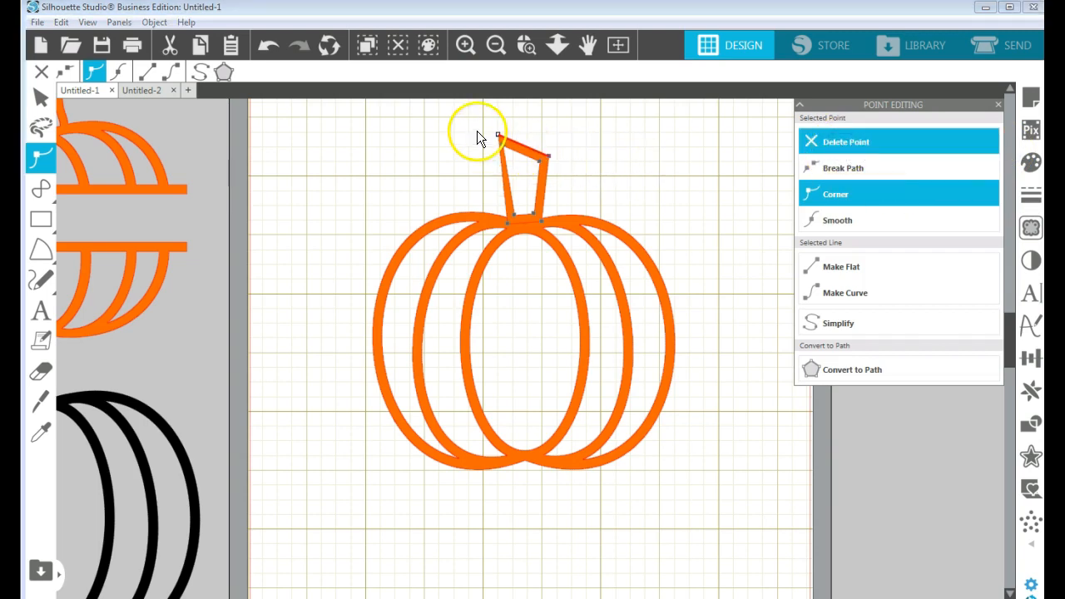
pyautogui.moveTo(499, 133); pyautogui.dragTo(491, 128)
pyautogui.click(605, 153)
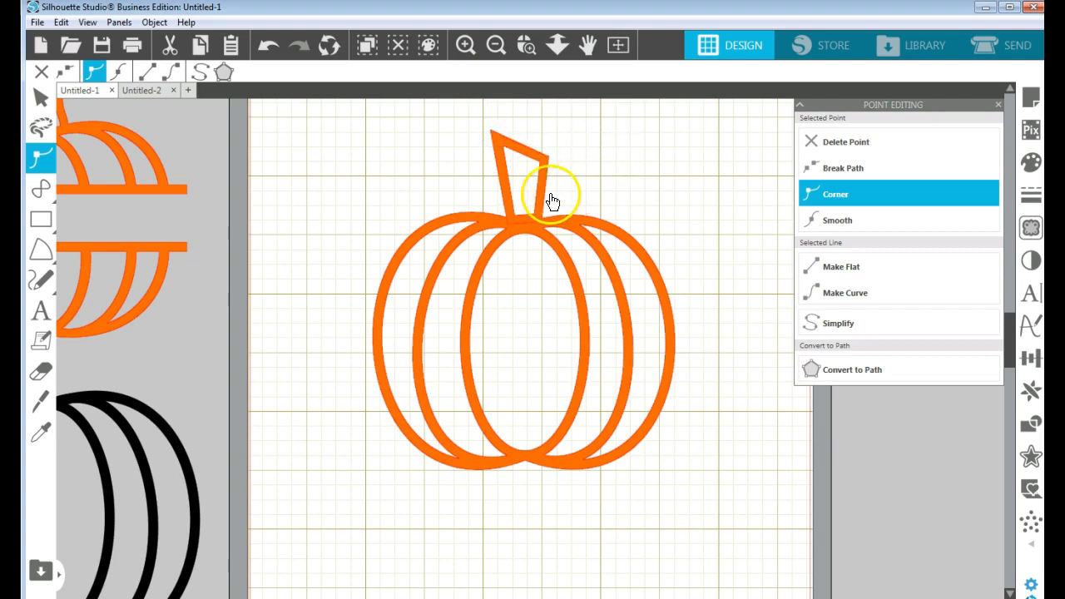
# Shorten the stem, tilt it slightly clockwise, and seat it on the pumpkin's top at about 1.24 by 1.49 in
pyautogui.press('Escape')
pyautogui.click(541, 153)
pyautogui.moveTo(521, 131)
pyautogui.mouseDown()
pyautogui.moveTo(523, 158)
pyautogui.moveTo(533, 147)
pyautogui.moveTo(525, 126)
pyautogui.mouseUp()
pyautogui.click(600, 131)
pyautogui.moveTo(549, 177); pyautogui.dragTo(552, 182)
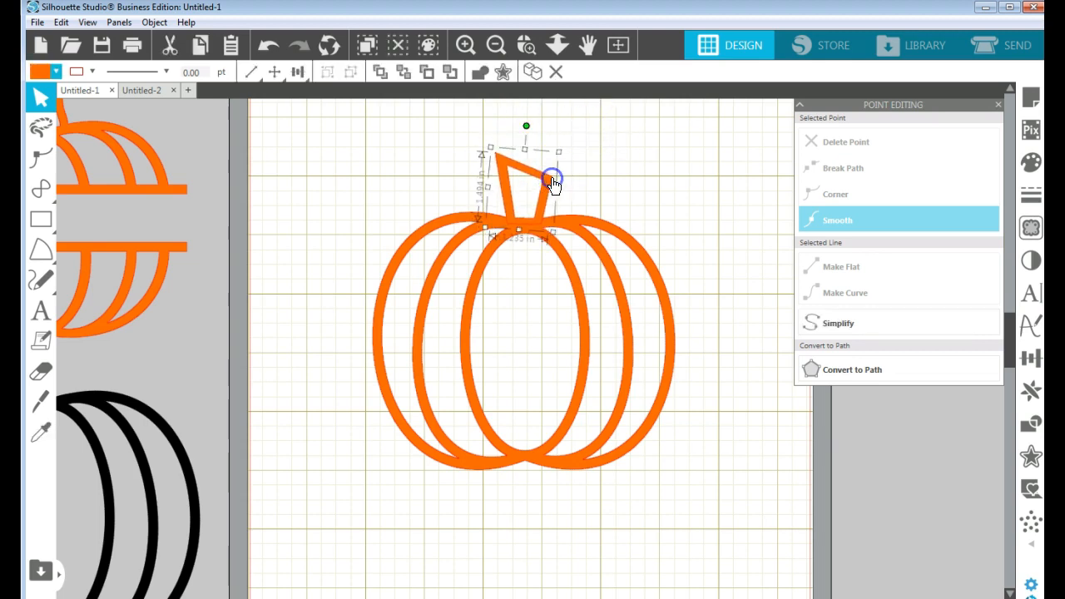
# Curve the stem's outer top and left edges from the upper-left tip, adjusting the handle so the left side bends inward
pyautogui.doubleClick(501, 160)
pyautogui.click(497, 155)
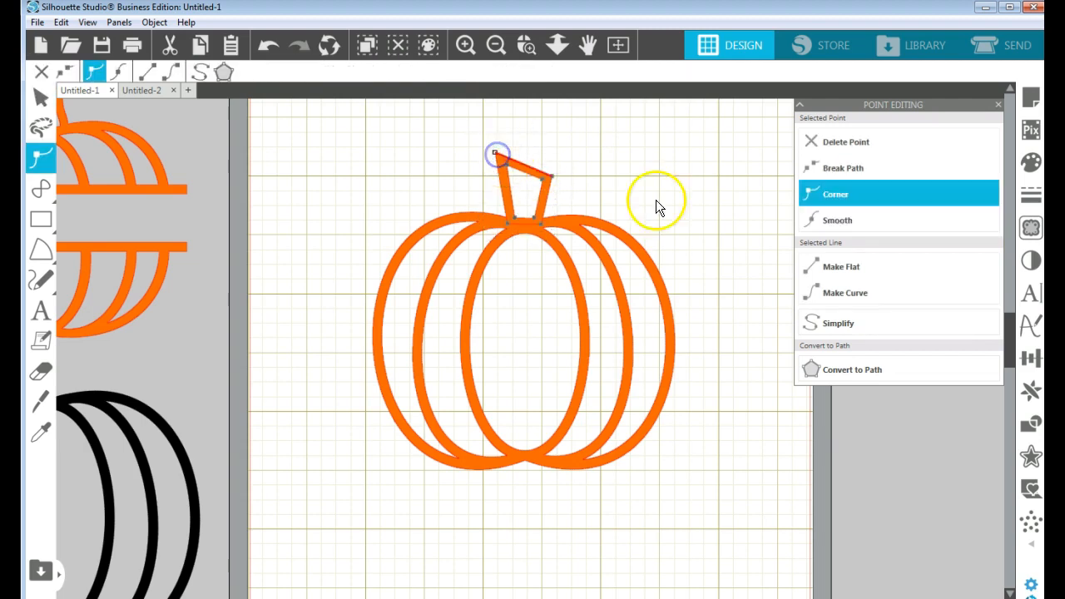
pyautogui.click(857, 299)
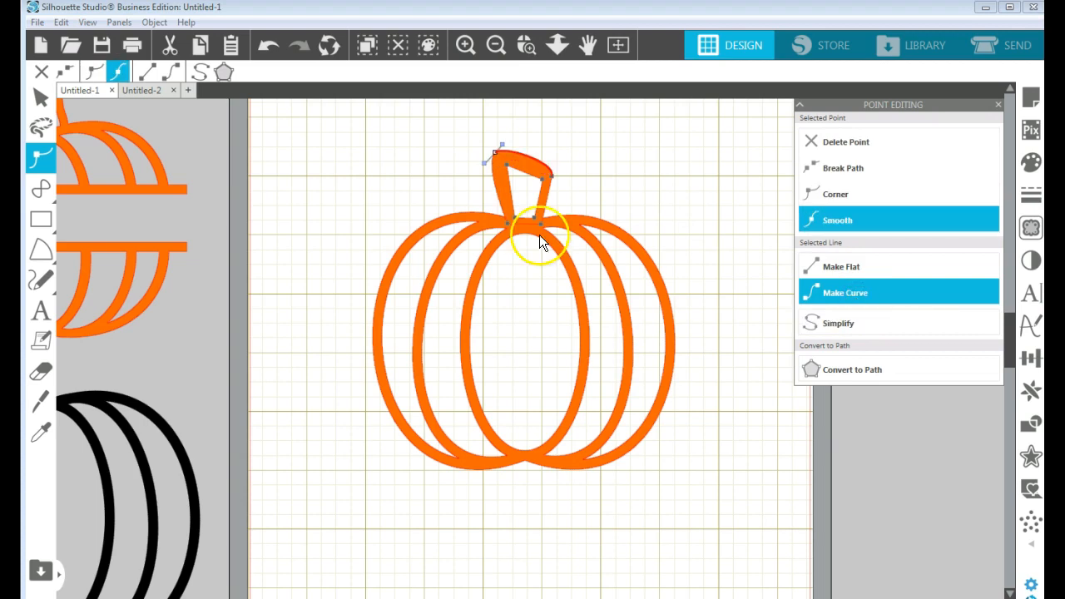
pyautogui.moveTo(484, 165); pyautogui.dragTo(505, 162)
# Curve the left edge of the stem's hollow inward to follow the outer side, and delete the extra point on the hollow's bottom edge
pyautogui.click(506, 163)
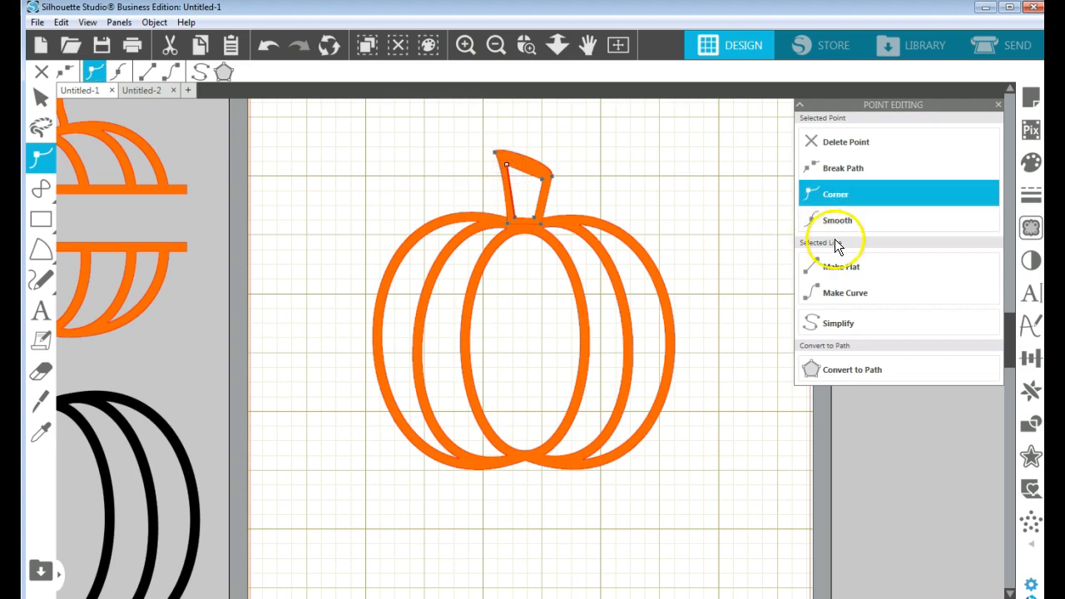
pyautogui.click(840, 287)
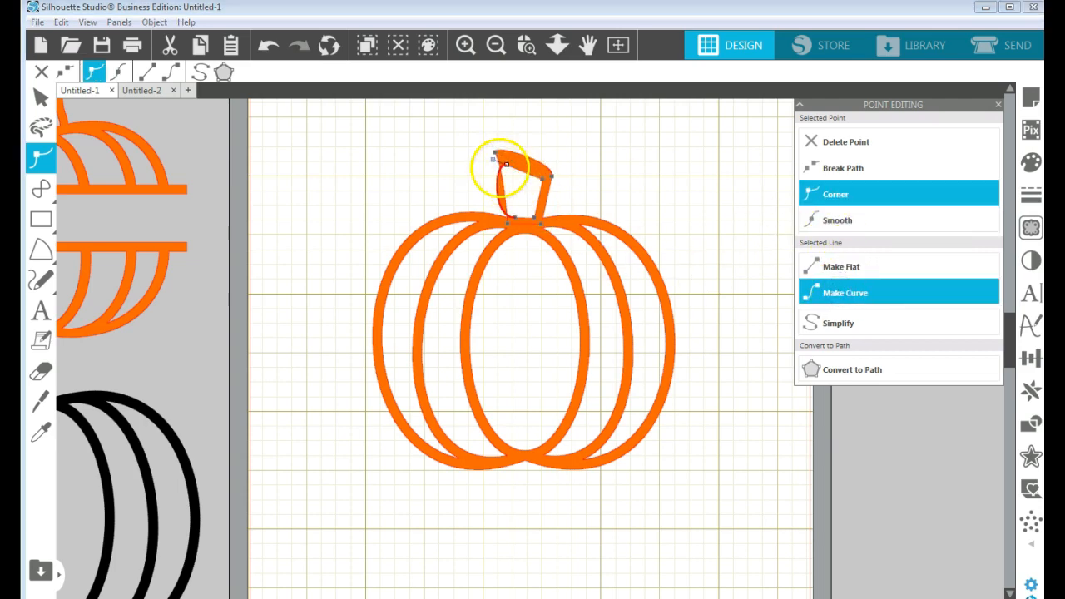
pyautogui.click(493, 159)
pyautogui.moveTo(493, 159); pyautogui.dragTo(498, 170)
pyautogui.click(516, 218)
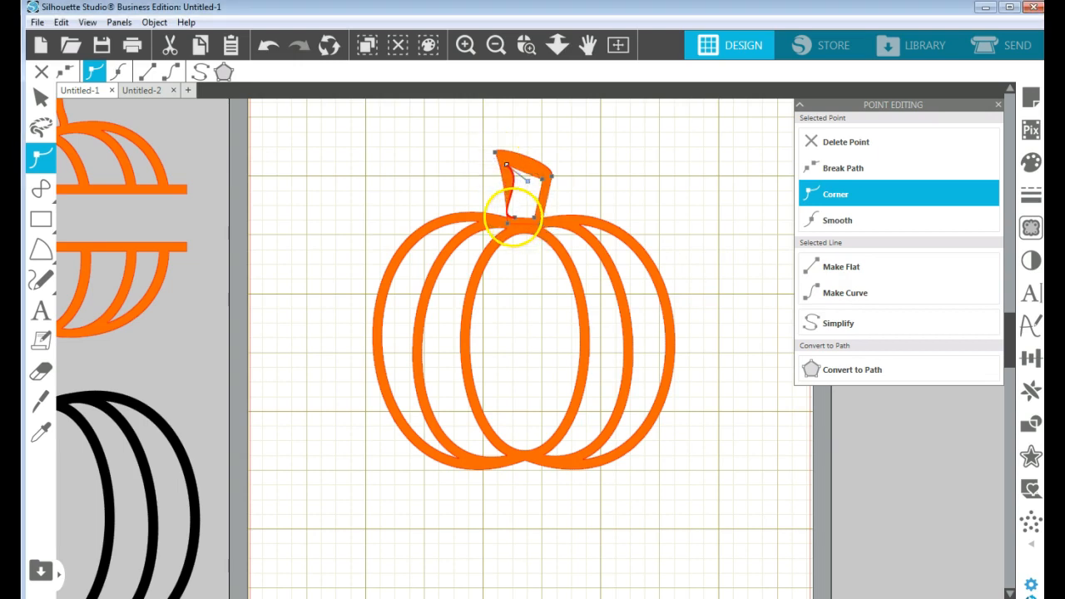
pyautogui.moveTo(516, 218)
pyautogui.mouseDown()
pyautogui.moveTo(524, 215)
pyautogui.moveTo(500, 215)
pyautogui.moveTo(508, 221)
pyautogui.mouseUp()
pyautogui.click(518, 216)
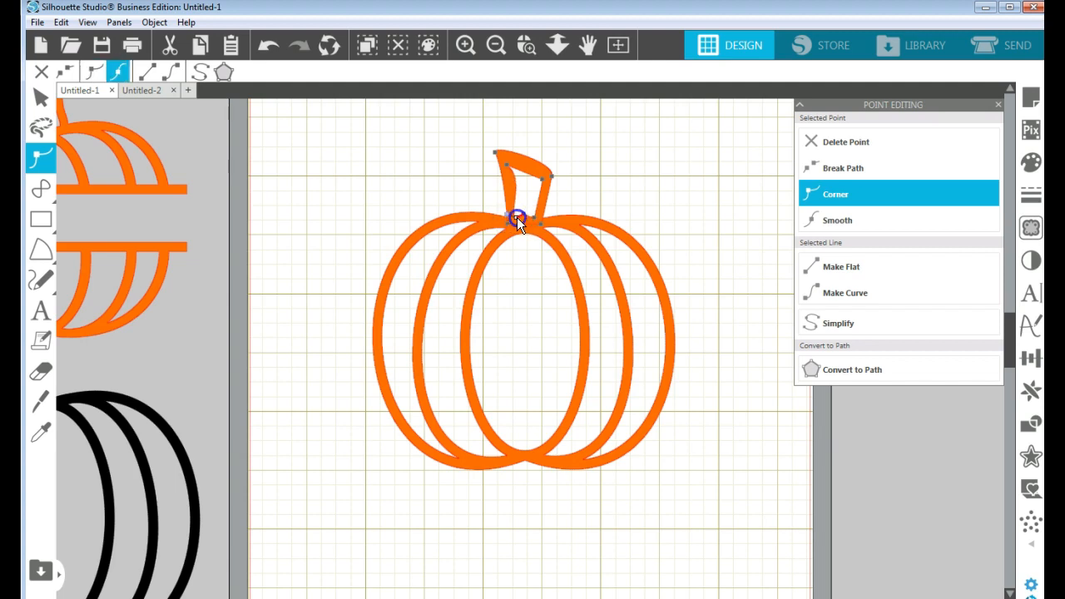
pyautogui.click(524, 215)
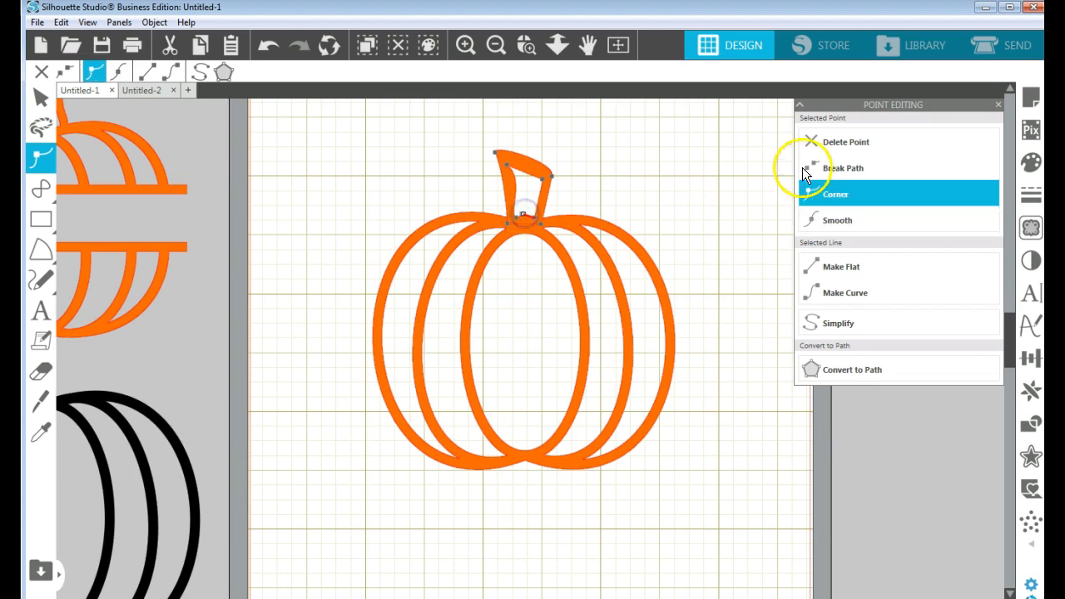
pyautogui.click(853, 146)
pyautogui.click(656, 214)
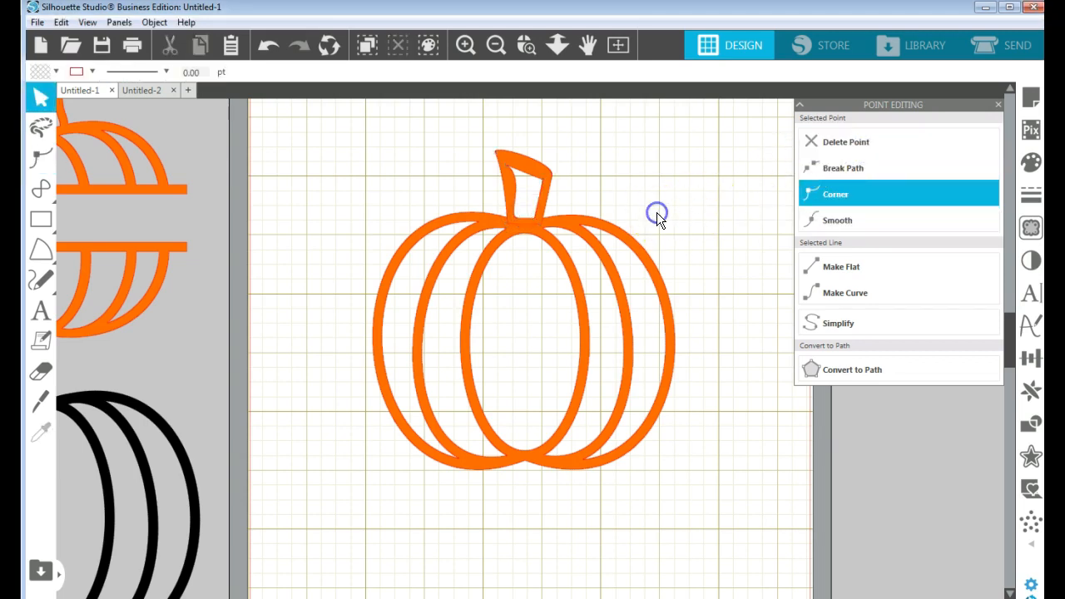
# Smooth the upper-right point of the stem's hollow and turn the hollow's top edge into a curve
pyautogui.click(526, 175)
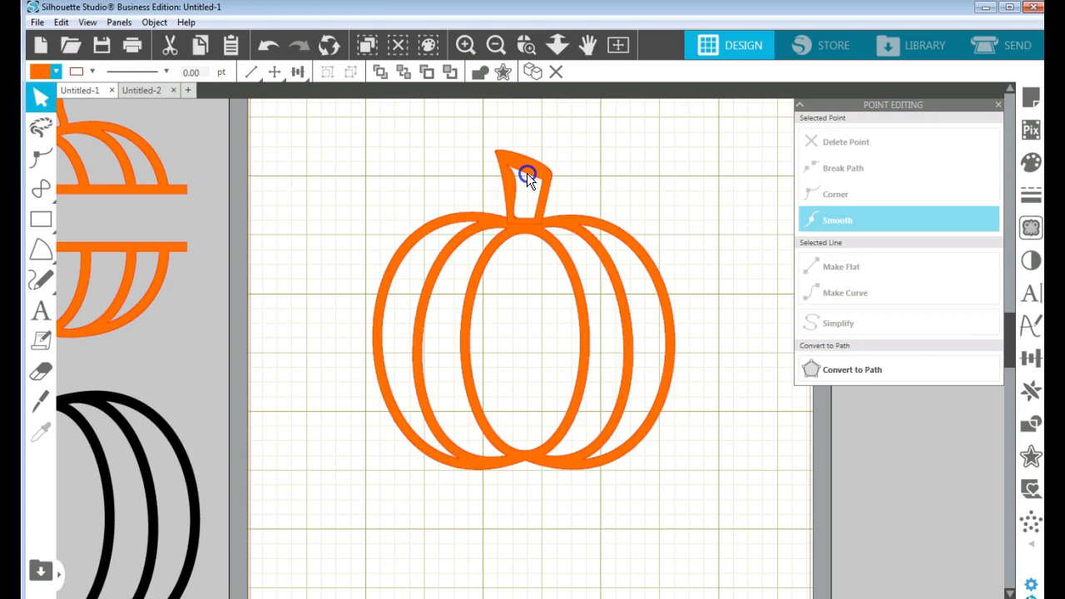
pyautogui.doubleClick(512, 166)
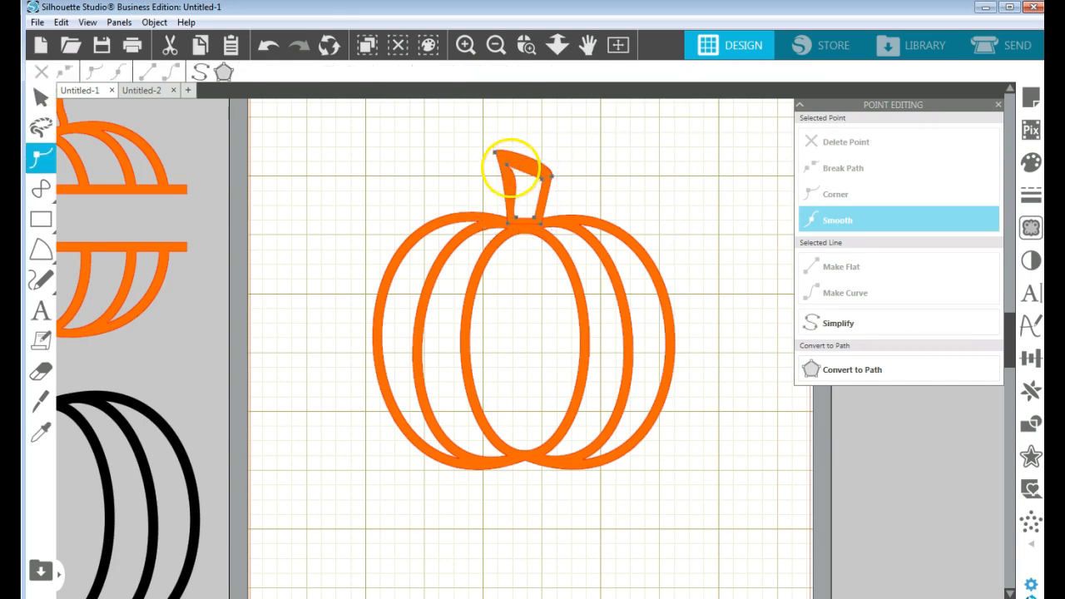
pyautogui.click(541, 177)
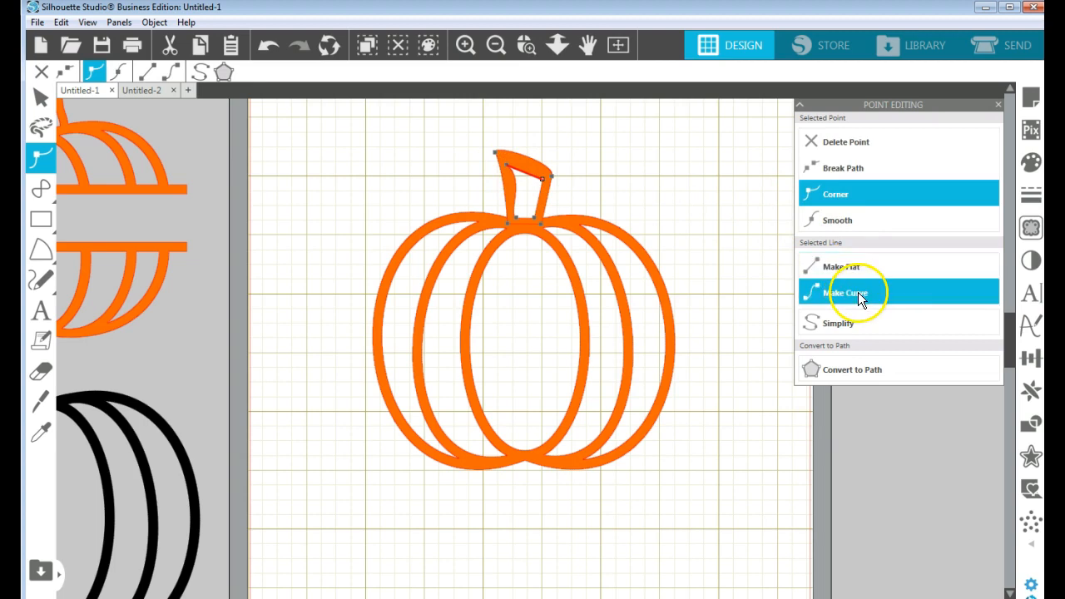
pyautogui.click(837, 223)
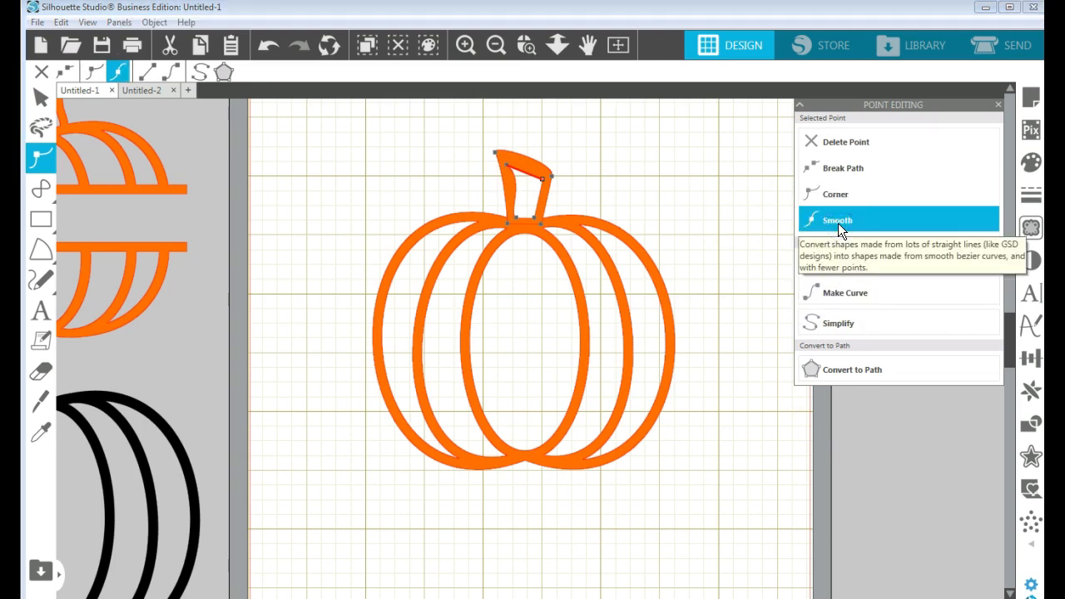
pyautogui.click(854, 297)
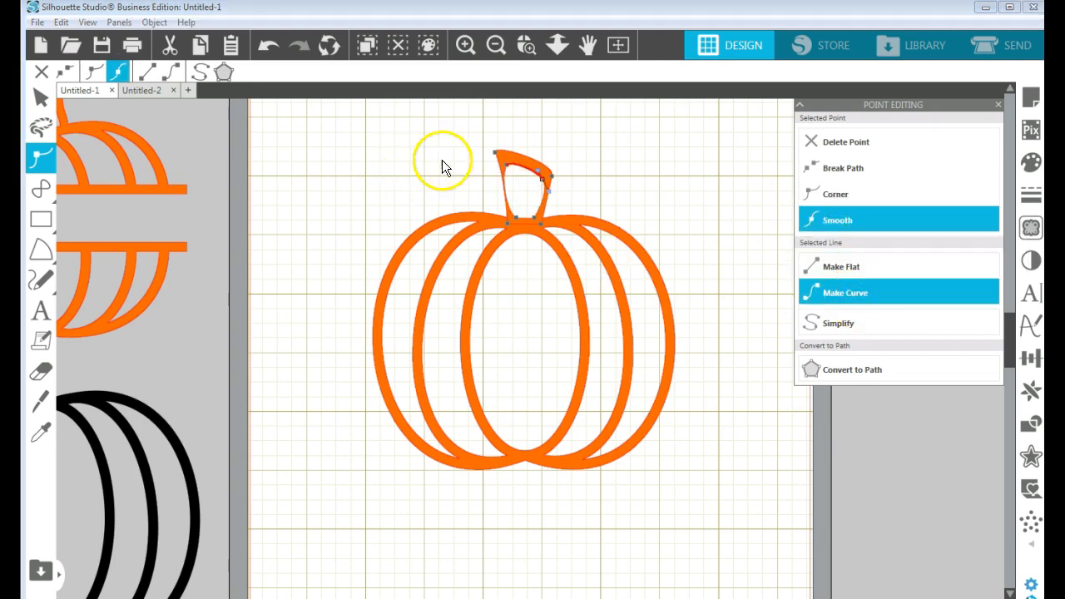
pyautogui.click(548, 189)
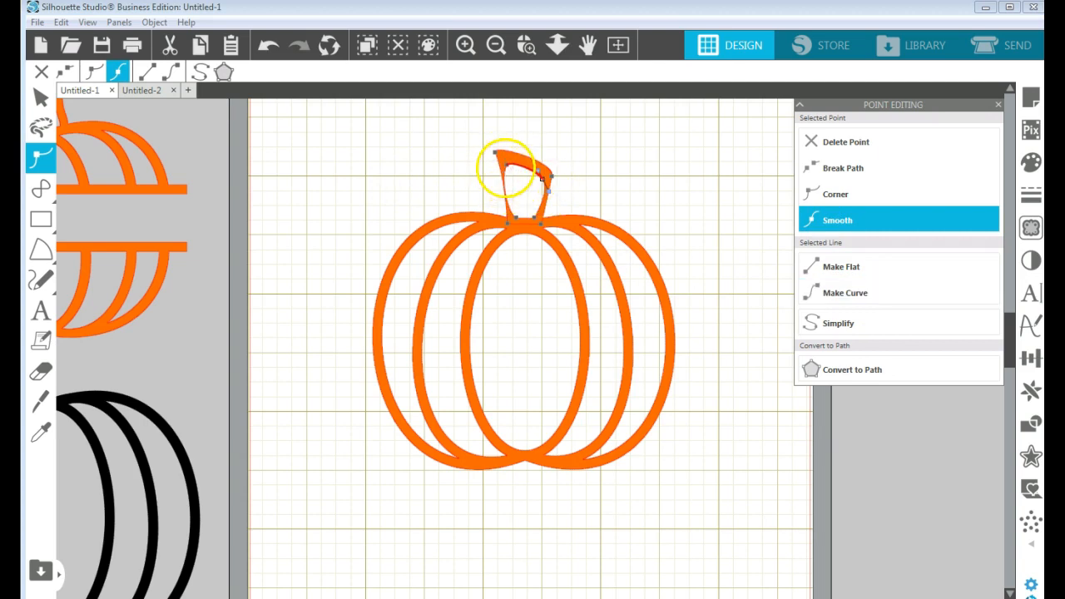
# Bend the left edge of the stem's hollow inward again from its upper-left point
pyautogui.click(507, 165)
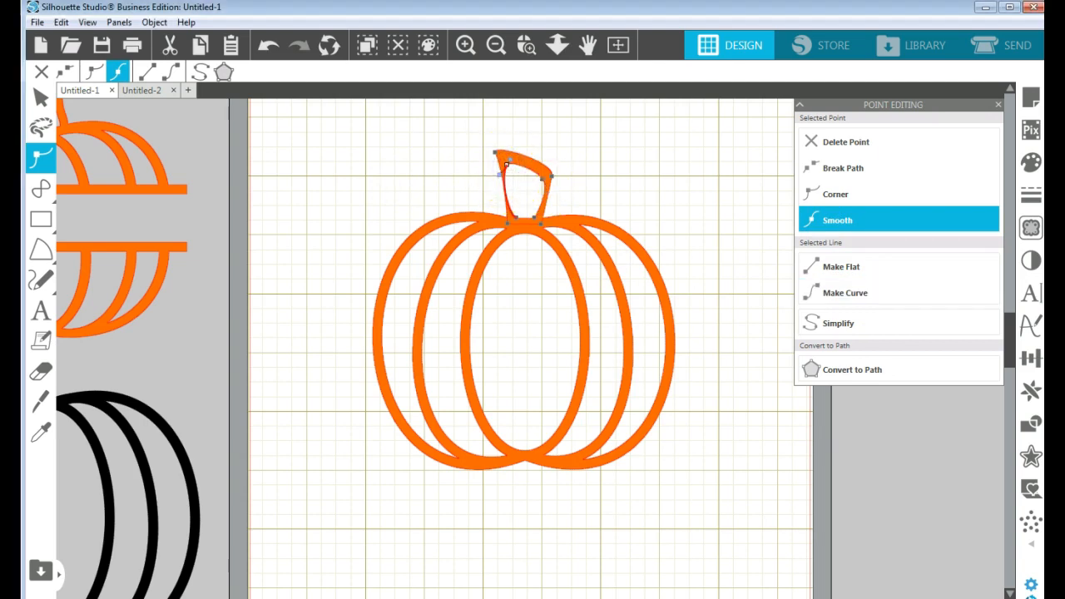
pyautogui.moveTo(516, 187); pyautogui.dragTo(526, 194)
pyautogui.click(542, 180)
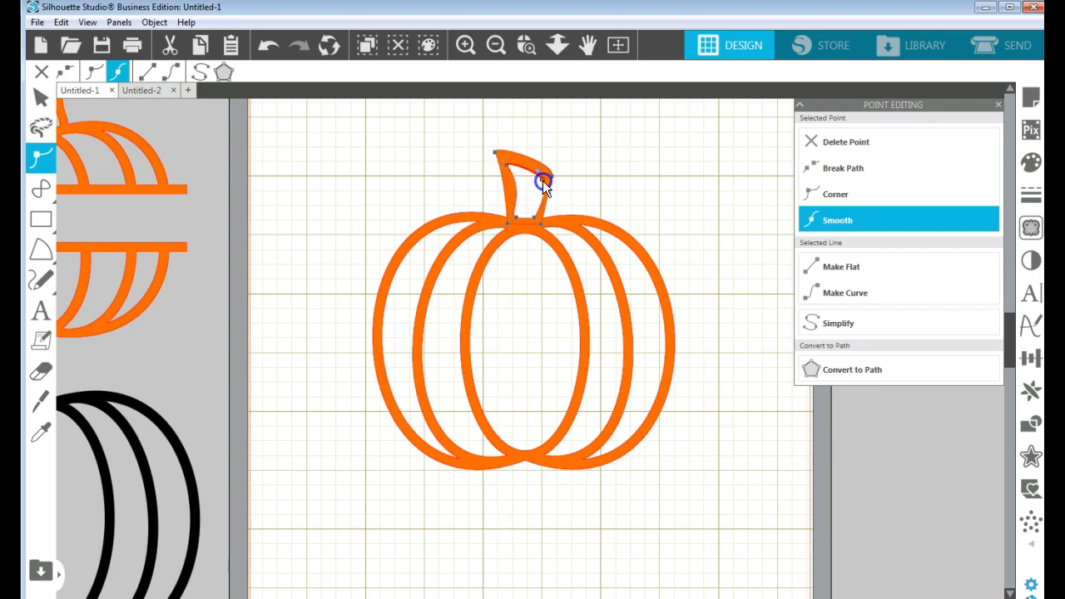
# Adjust the handle at the hollow's upper-right point so its top and right edges follow the stem's outer curve
pyautogui.click(625, 178)
pyautogui.doubleClick(539, 178)
pyautogui.moveTo(538, 178); pyautogui.dragTo(538, 174)
pyautogui.click(537, 169)
pyautogui.click(537, 183)
pyautogui.click(628, 184)
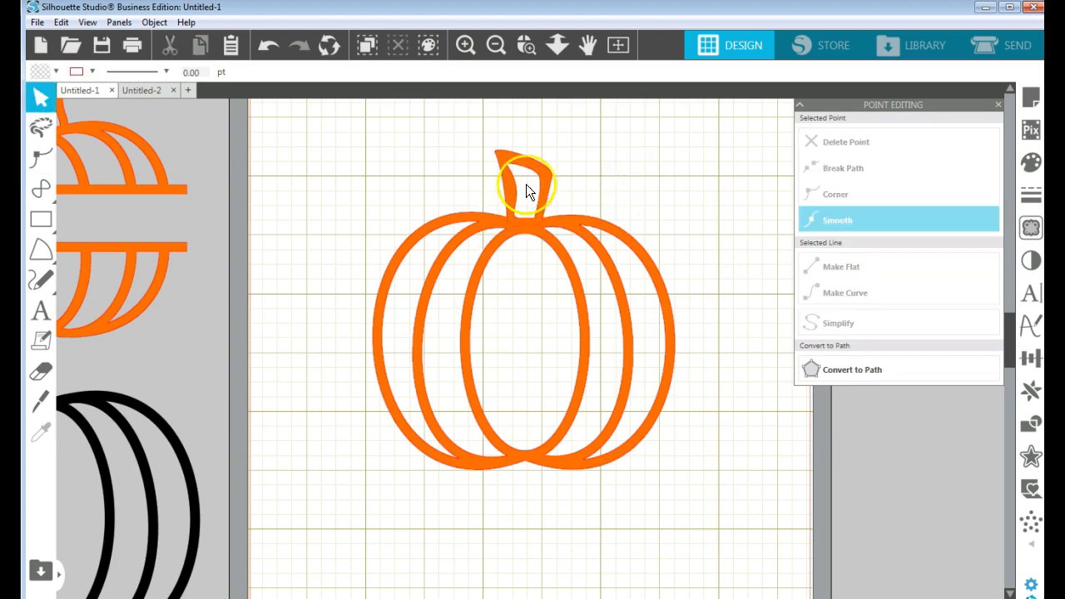
# Reposition the stem slightly on the pumpkin's top and weld the stem and pumpkin into one shape
pyautogui.click(547, 186)
pyautogui.click(547, 199)
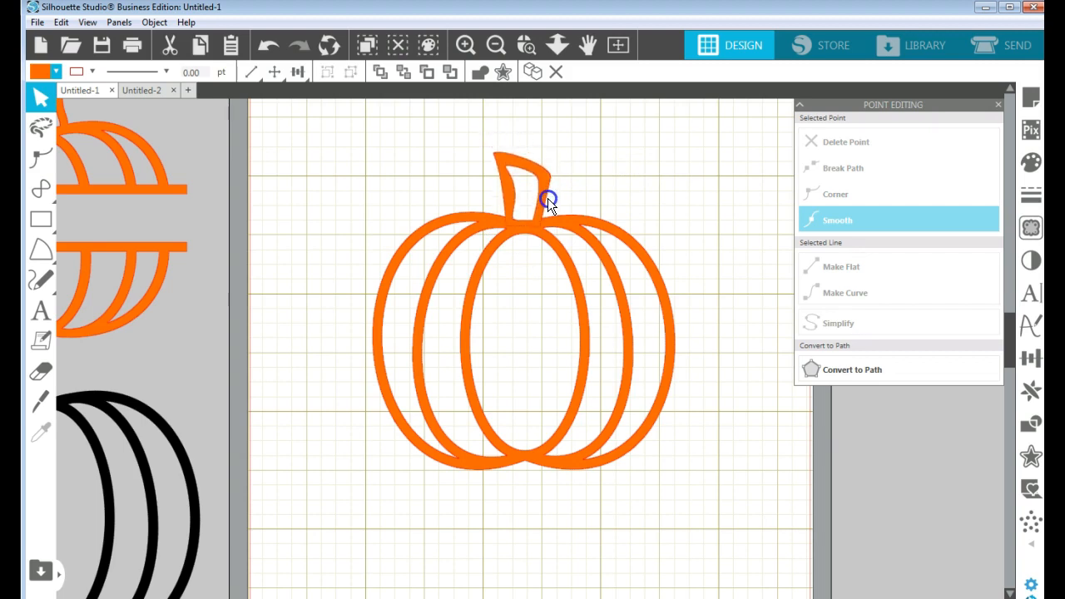
pyautogui.moveTo(547, 197); pyautogui.dragTo(550, 202)
pyautogui.moveTo(352, 122); pyautogui.dragTo(678, 455)
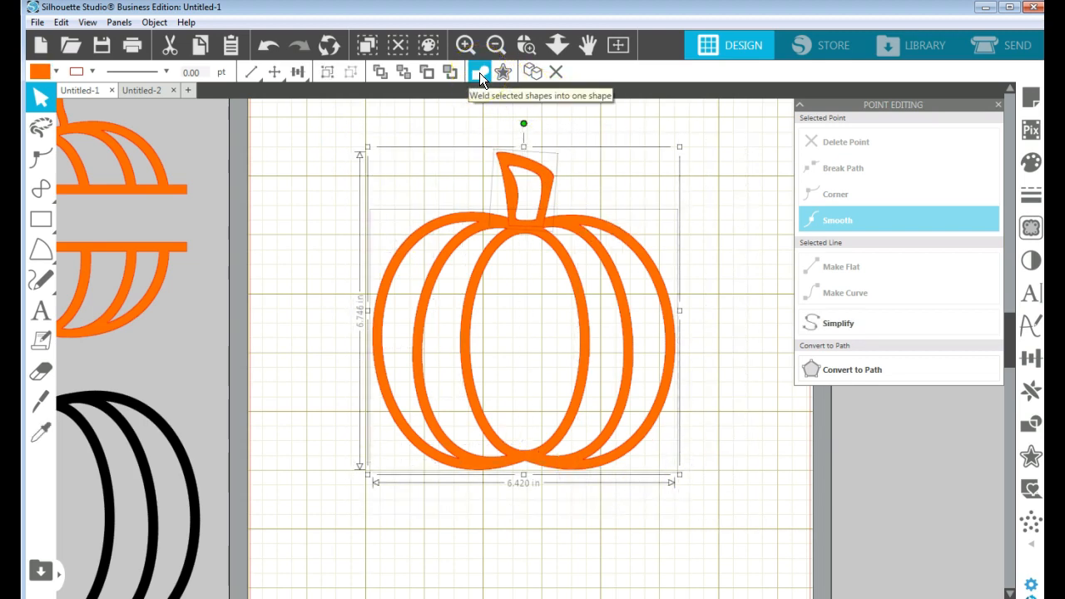
pyautogui.click(479, 73)
pyautogui.click(706, 197)
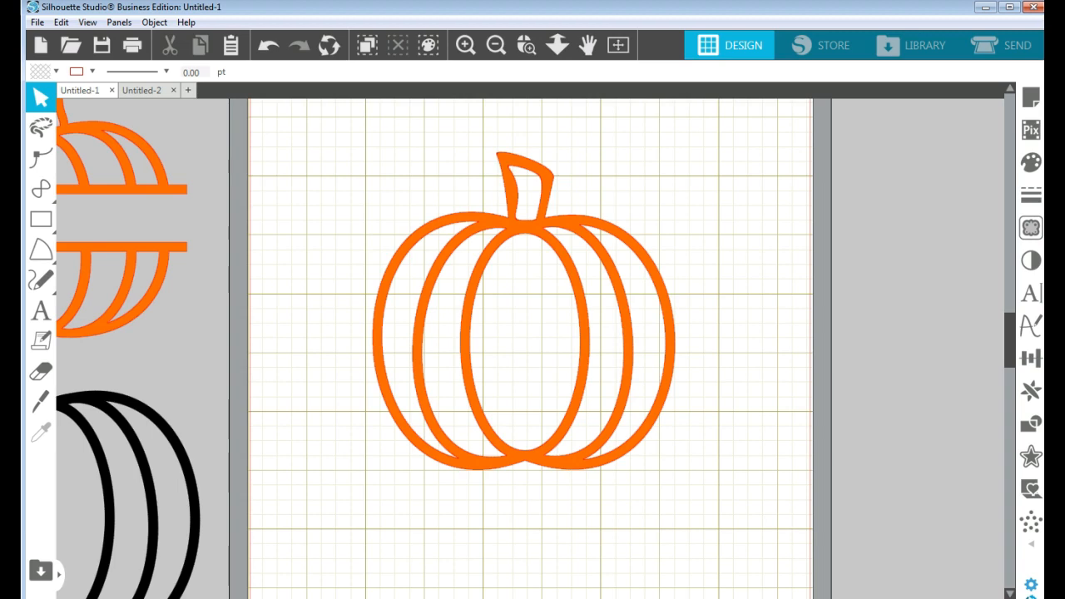
pyautogui.click(45, 398)
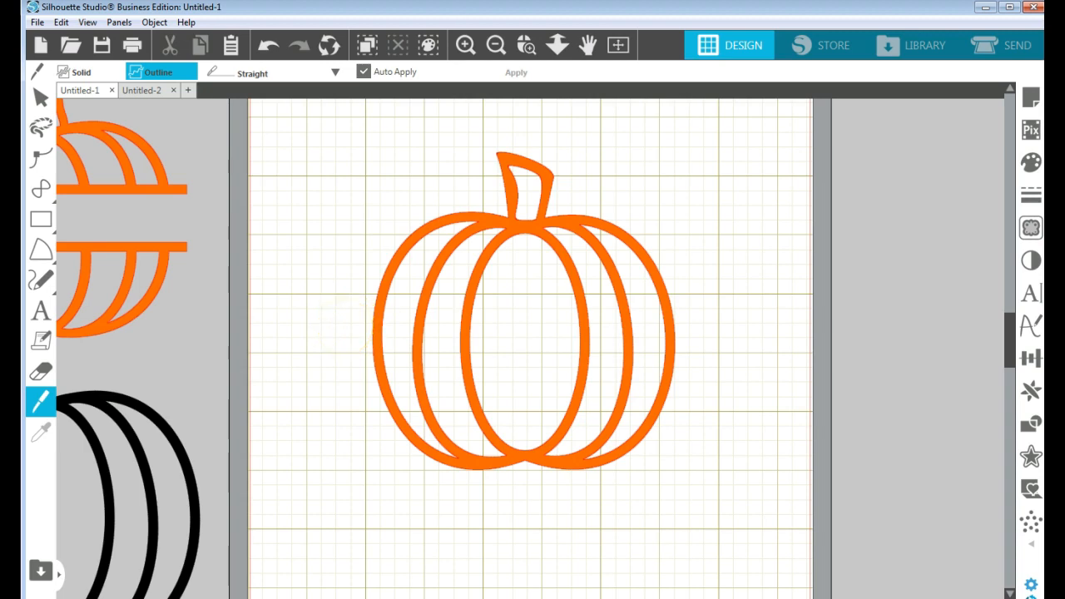
pyautogui.moveTo(347, 324); pyautogui.dragTo(454, 344)
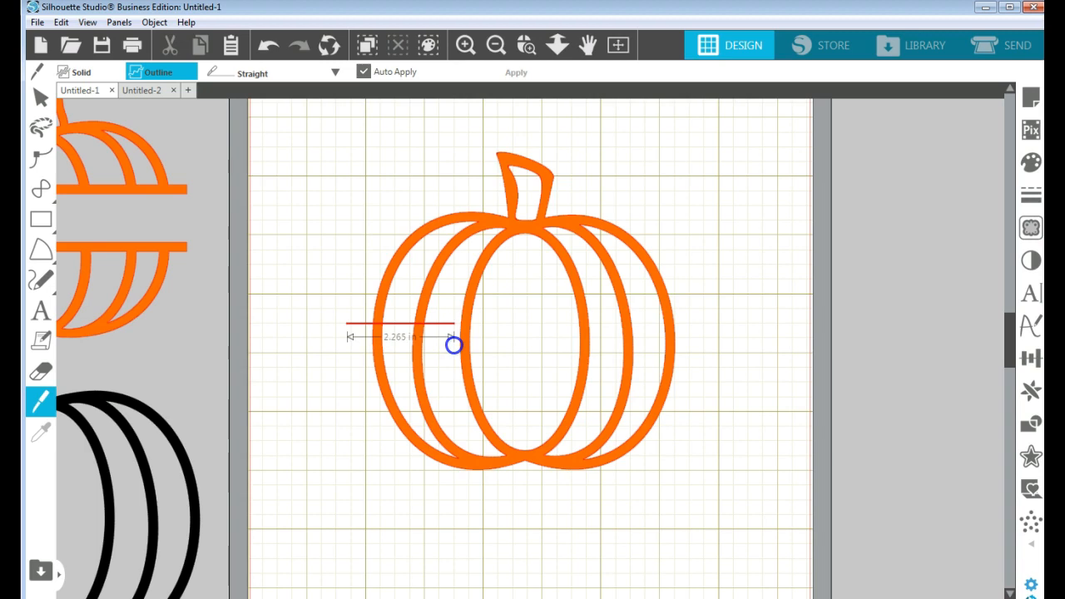
pyautogui.moveTo(453, 345); pyautogui.dragTo(349, 343)
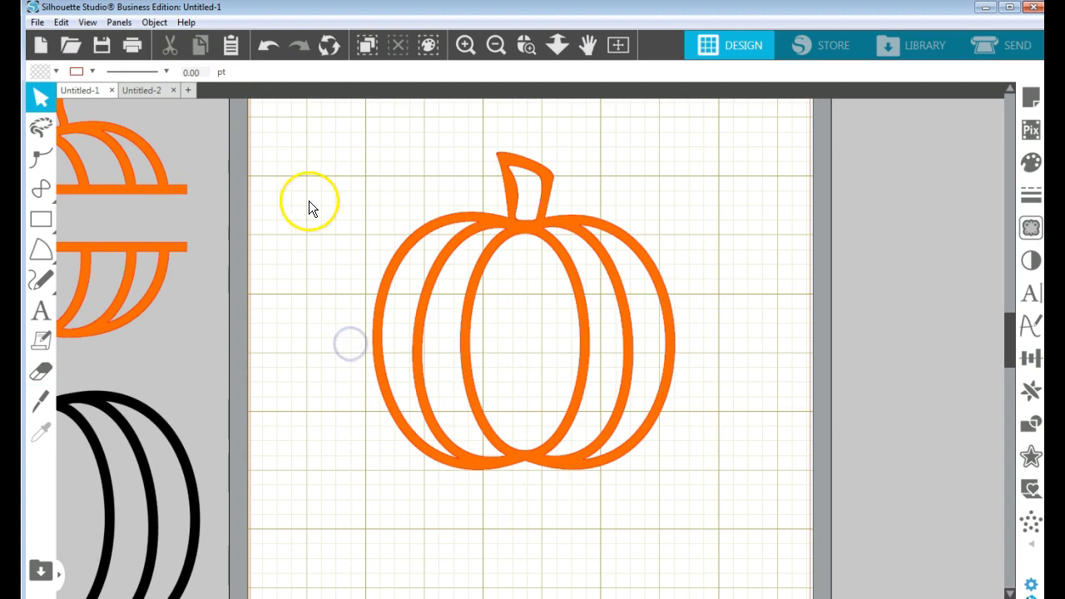
# Turn off the knife's Auto Apply and draw a straight horizontal cut line about 8.6 in long across the whole pumpkin
pyautogui.click(42, 402)
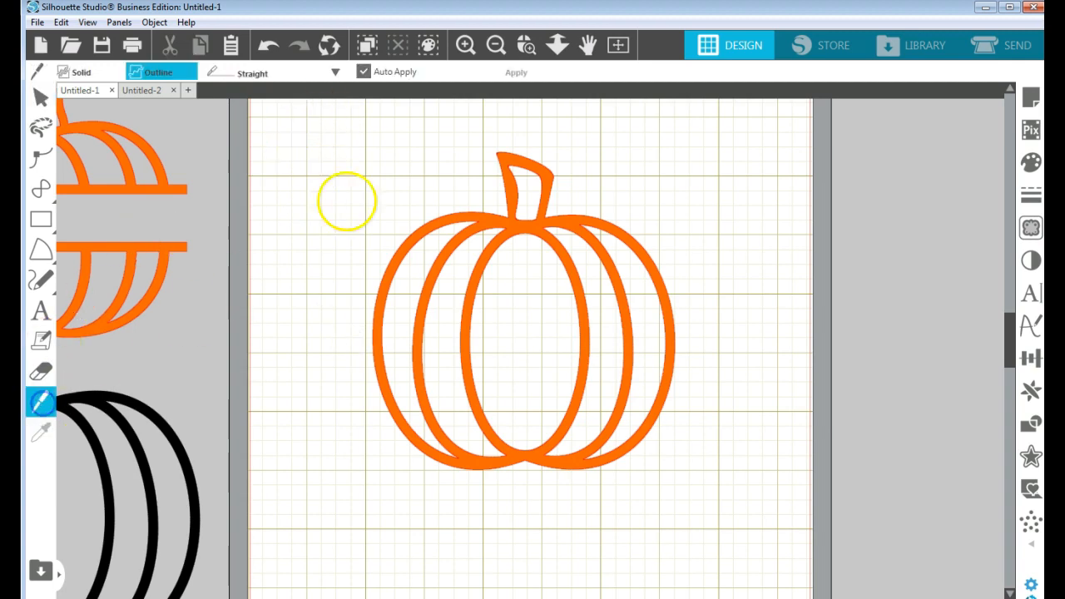
pyautogui.click(365, 72)
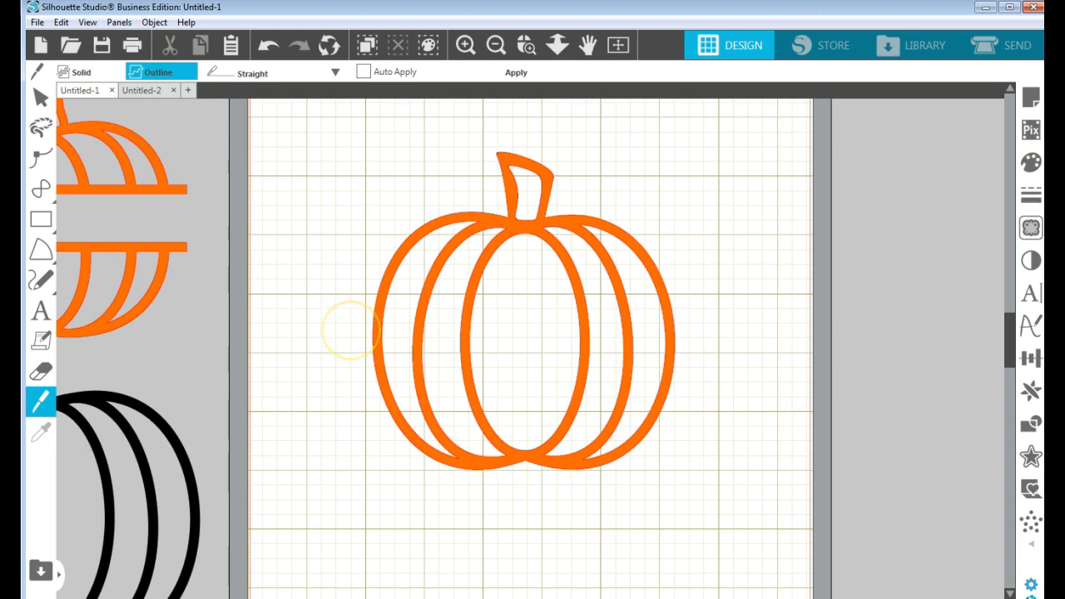
pyautogui.moveTo(349, 329)
pyautogui.mouseDown()
pyautogui.moveTo(663, 374)
pyautogui.moveTo(754, 373)
pyautogui.mouseUp()
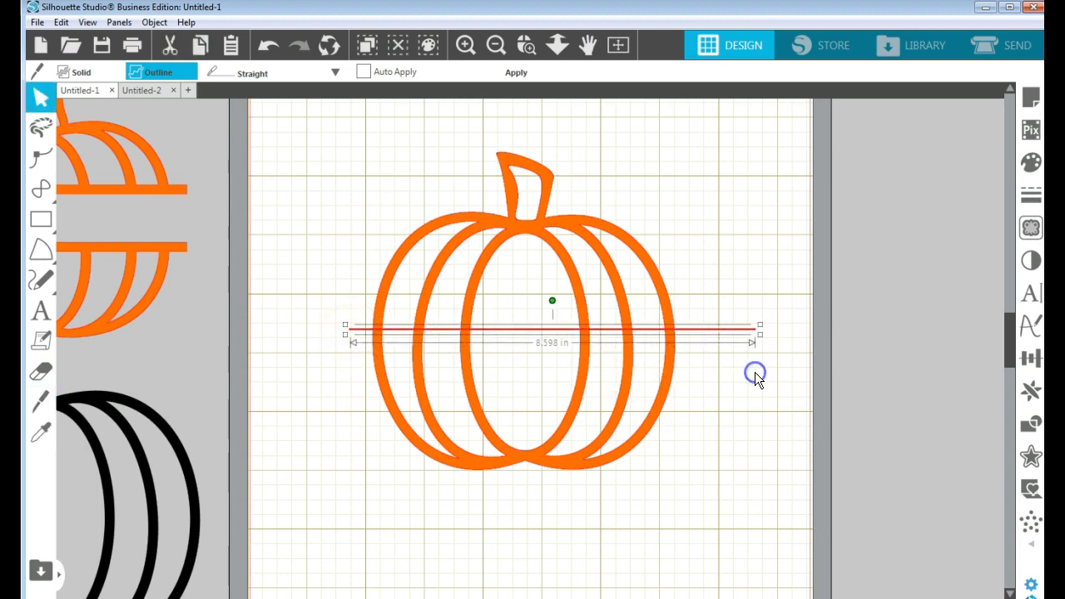
# Nudge the knife line down in small increments toward the vertical middle of the pumpkin
pyautogui.press('Down')
pyautogui.press('Down')
pyautogui.press('Down')
pyautogui.press('Down')
pyautogui.press('Down')
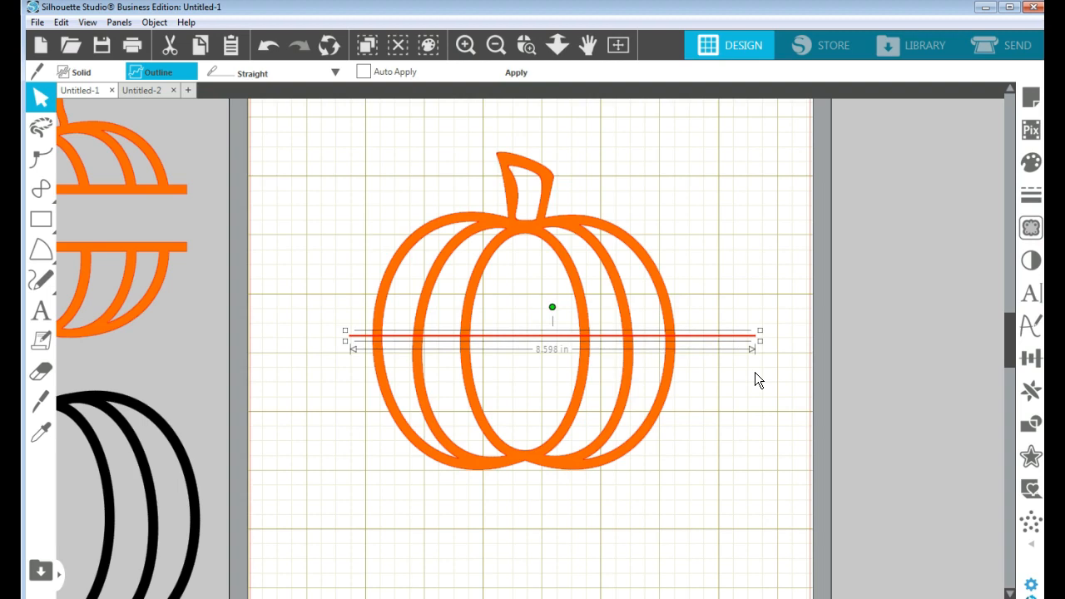
pyautogui.press('Down')
pyautogui.press('Down')
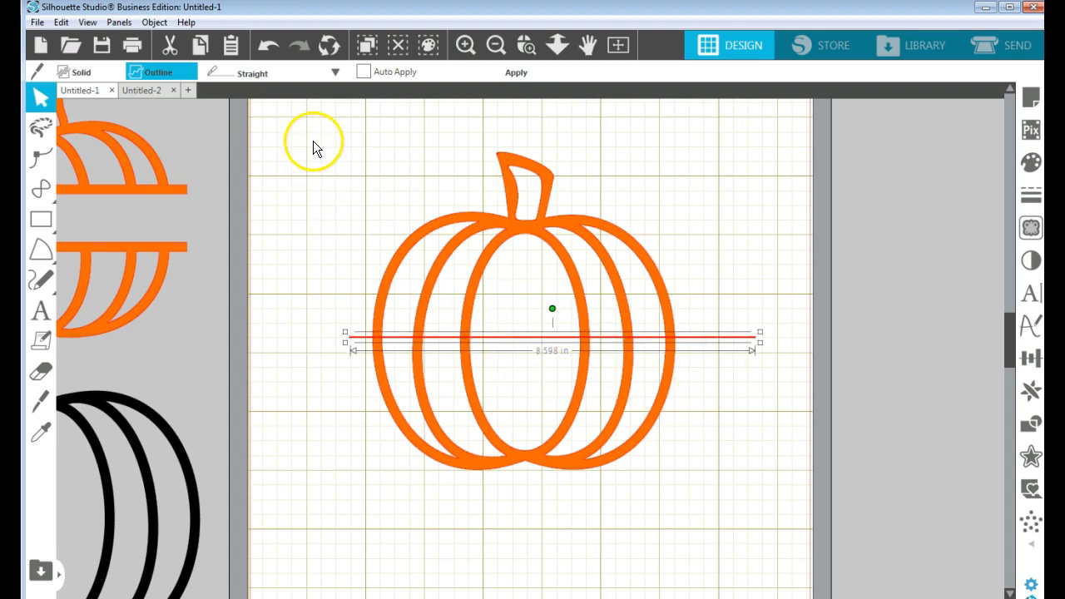
# Apply the knife line to the pumpkin to cut it into an upper and a lower half
pyautogui.moveTo(313, 137); pyautogui.dragTo(768, 505)
pyautogui.click(525, 72)
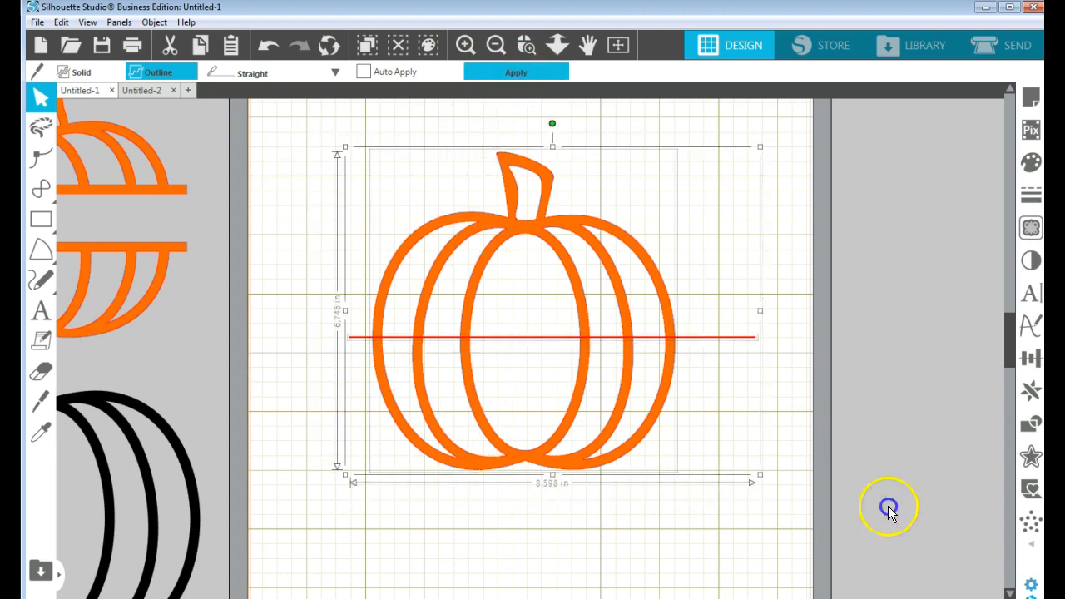
pyautogui.click(783, 528)
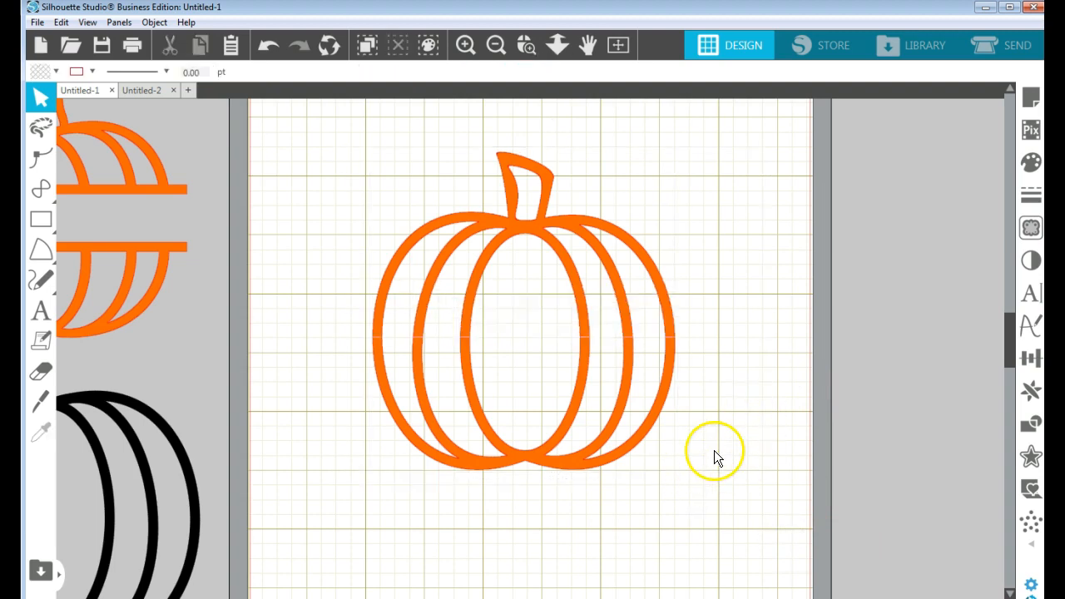
# Nudge the pumpkin's lower half straight down to open a narrow gap below the upper half
pyautogui.click(555, 47)
pyautogui.moveTo(721, 230); pyautogui.dragTo(756, 241)
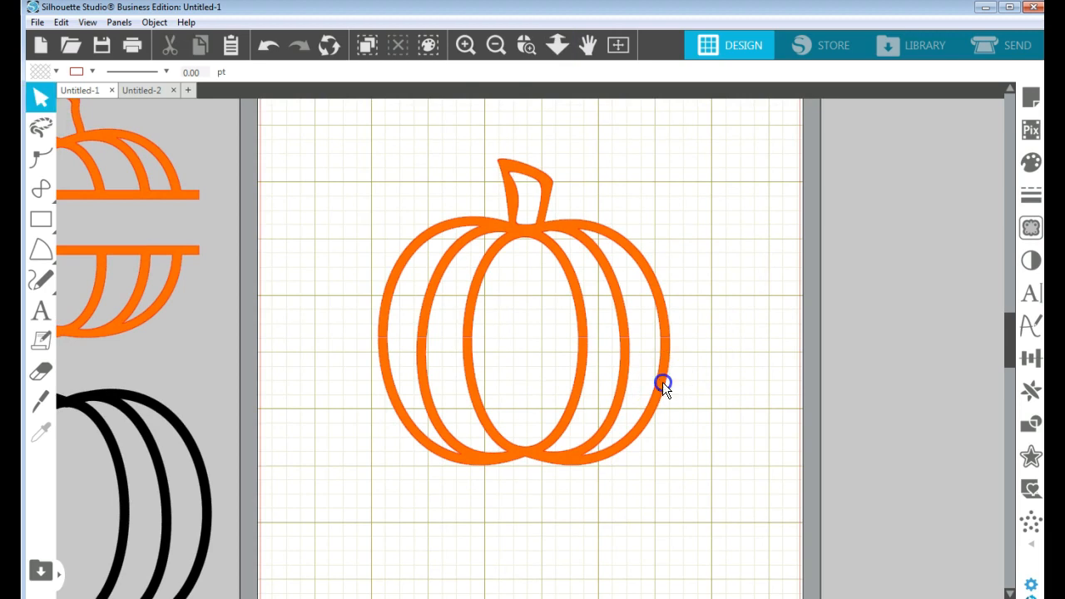
pyautogui.click(663, 383)
pyautogui.press('Down')
pyautogui.press('Down')
pyautogui.press('Down')
pyautogui.press('Down')
pyautogui.press('Down')
pyautogui.press('Down')
pyautogui.press('Down')
pyautogui.press('Down')
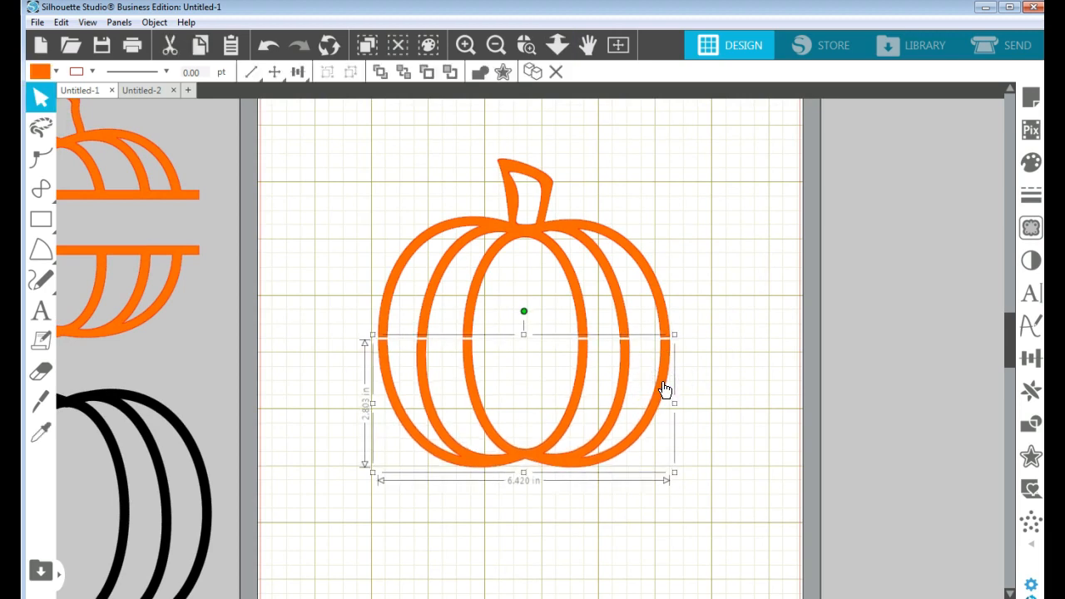
pyautogui.press('Down')
pyautogui.press('Down')
pyautogui.press('Down')
pyautogui.press('Down')
pyautogui.press('Down')
pyautogui.press('Down')
pyautogui.press('Down')
pyautogui.press('Down')
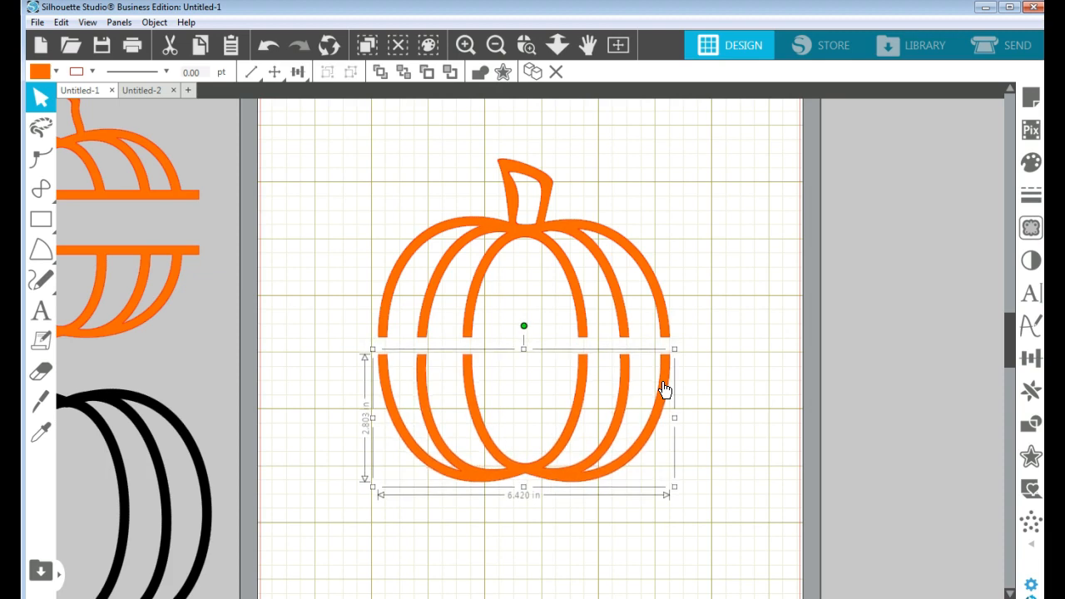
# Remove the orange fill from the pumpkin's upper half so only its outline remains
pyautogui.click(583, 295)
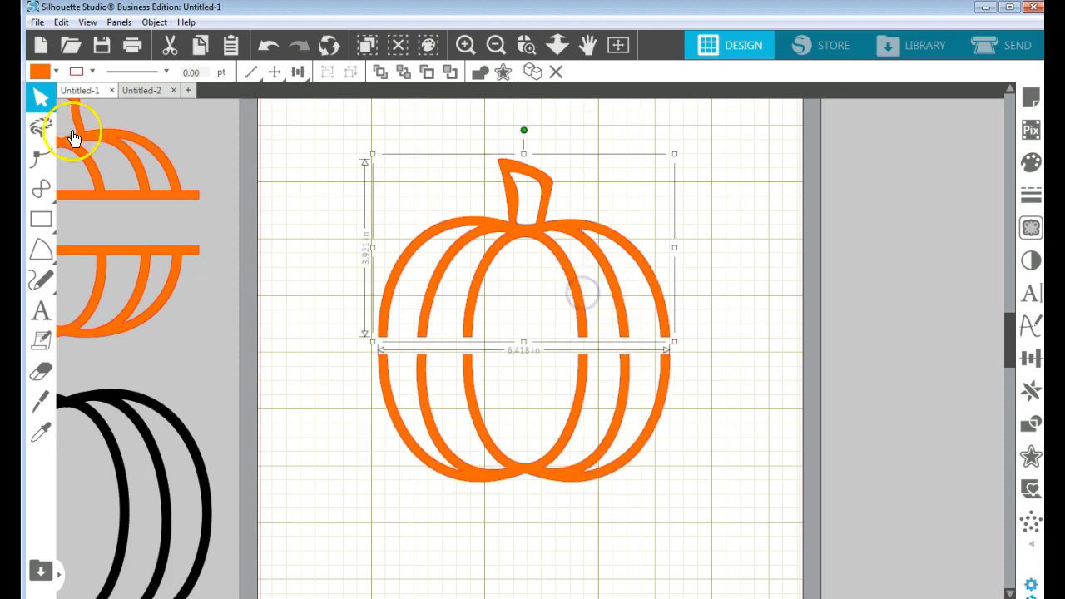
pyautogui.click(59, 73)
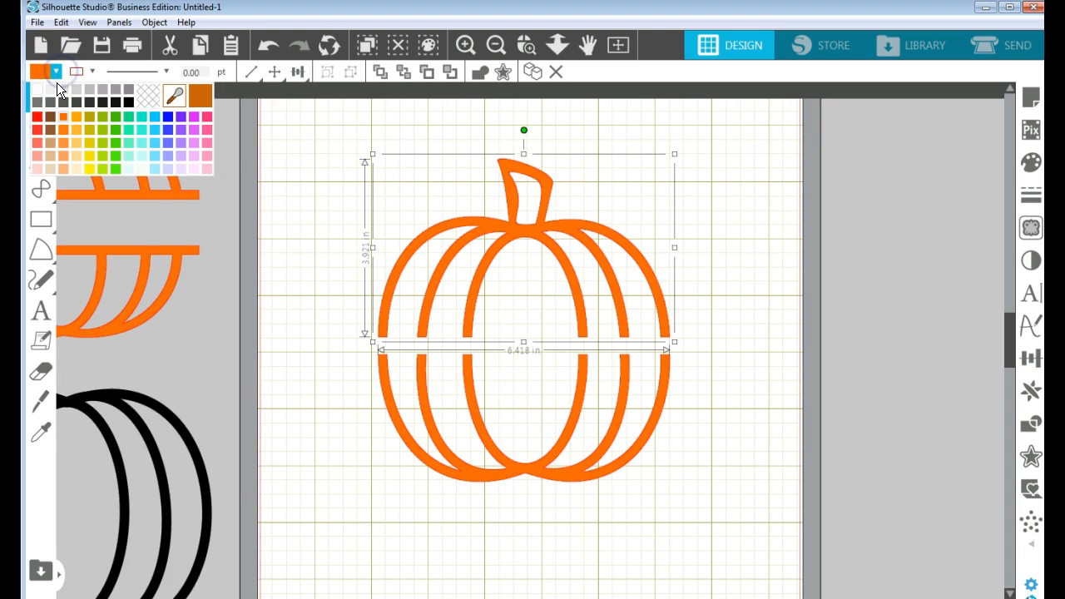
pyautogui.click(147, 95)
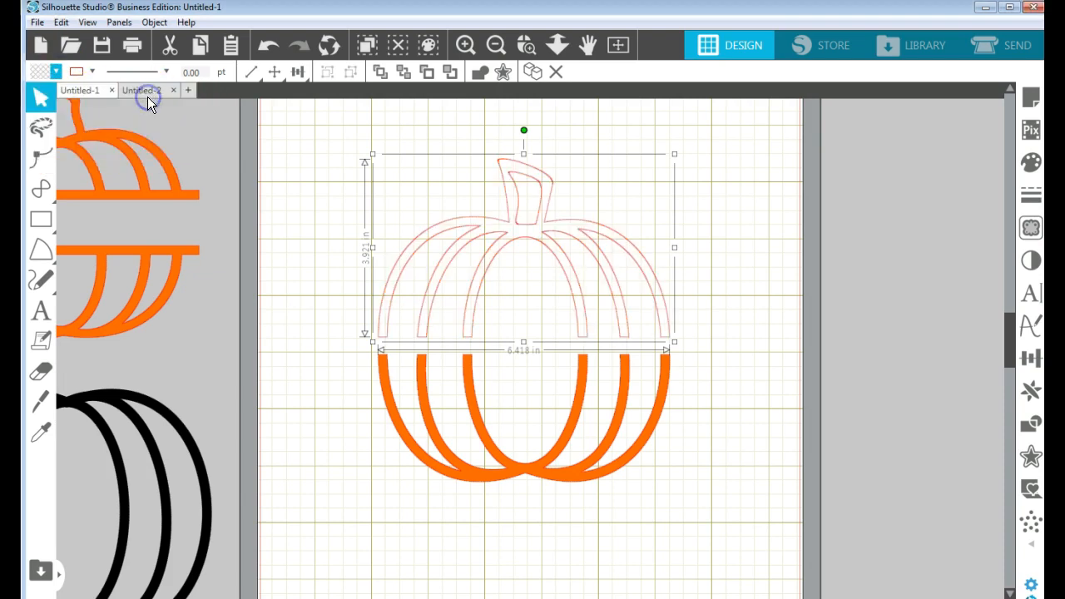
pyautogui.click(495, 445)
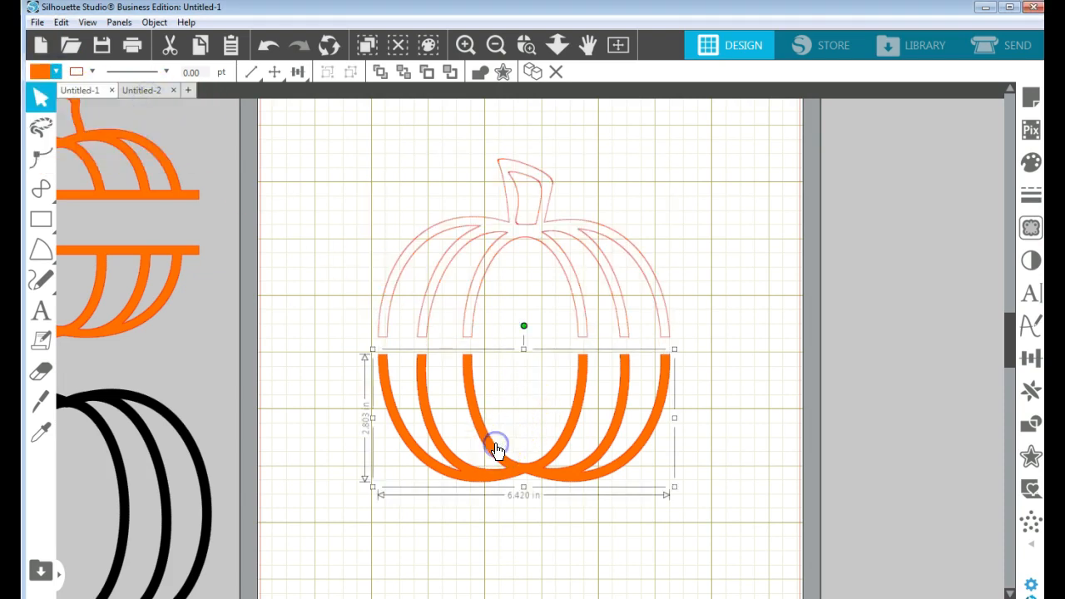
pyautogui.click(73, 71)
# With the Knife tool, look through its line types and switch the cut mode to Solid and back to Outline
pyautogui.click(40, 406)
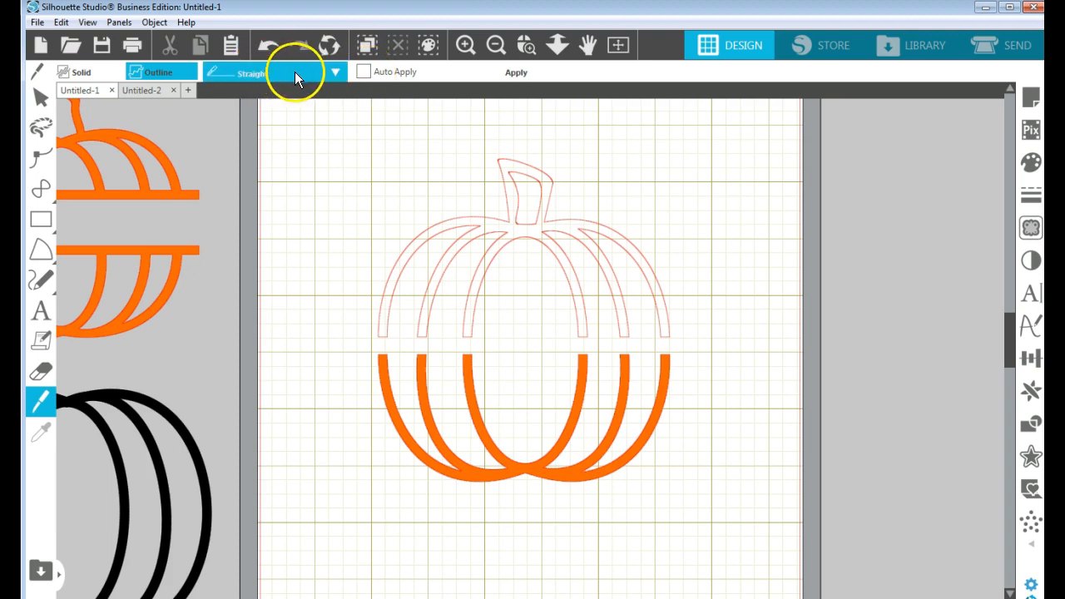
pyautogui.click(335, 75)
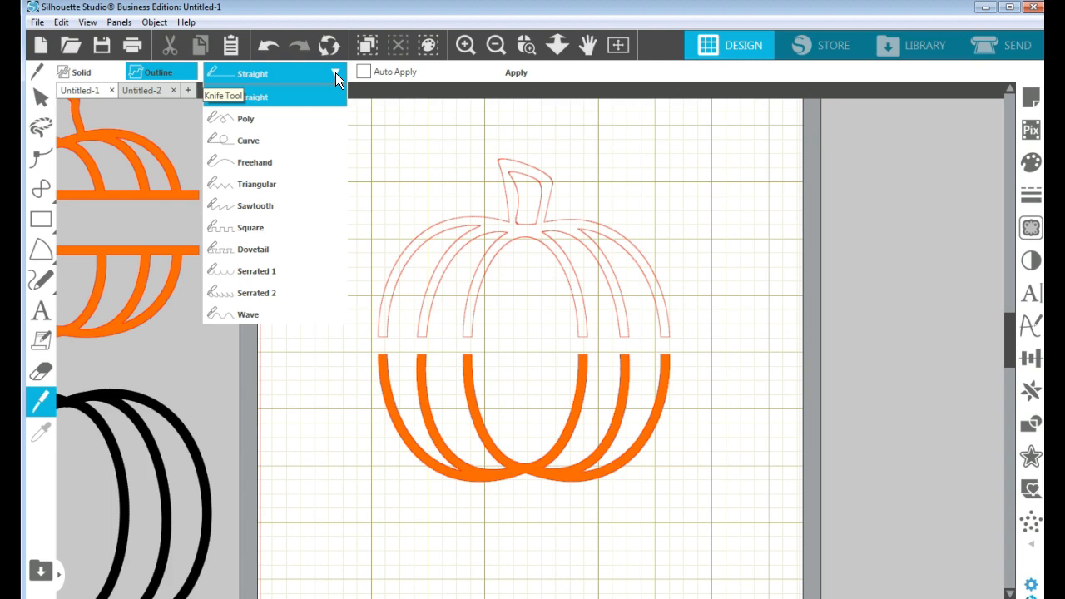
pyautogui.click(335, 72)
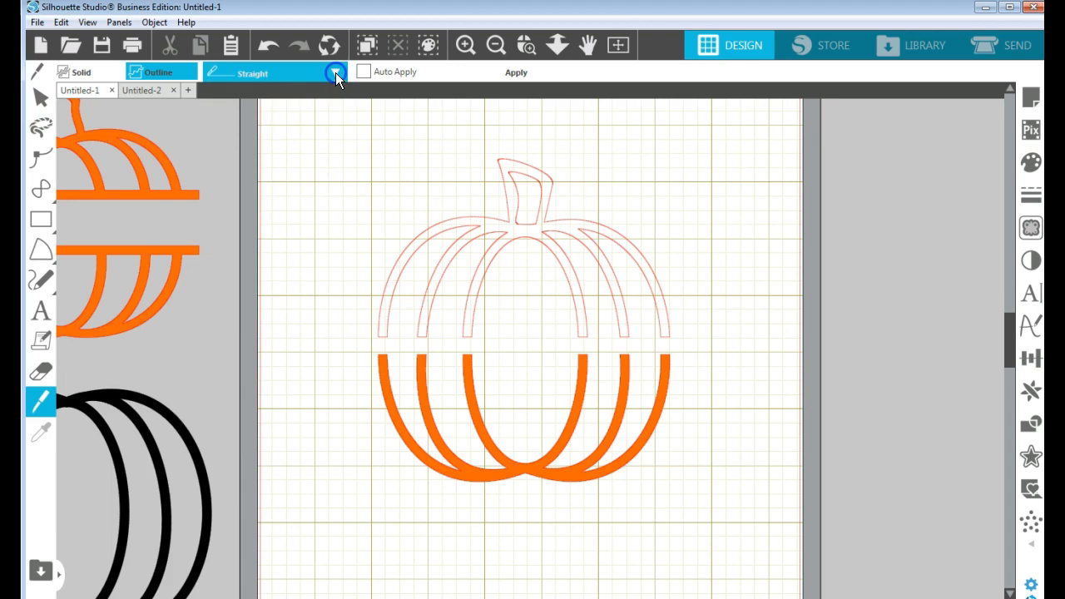
pyautogui.click(79, 73)
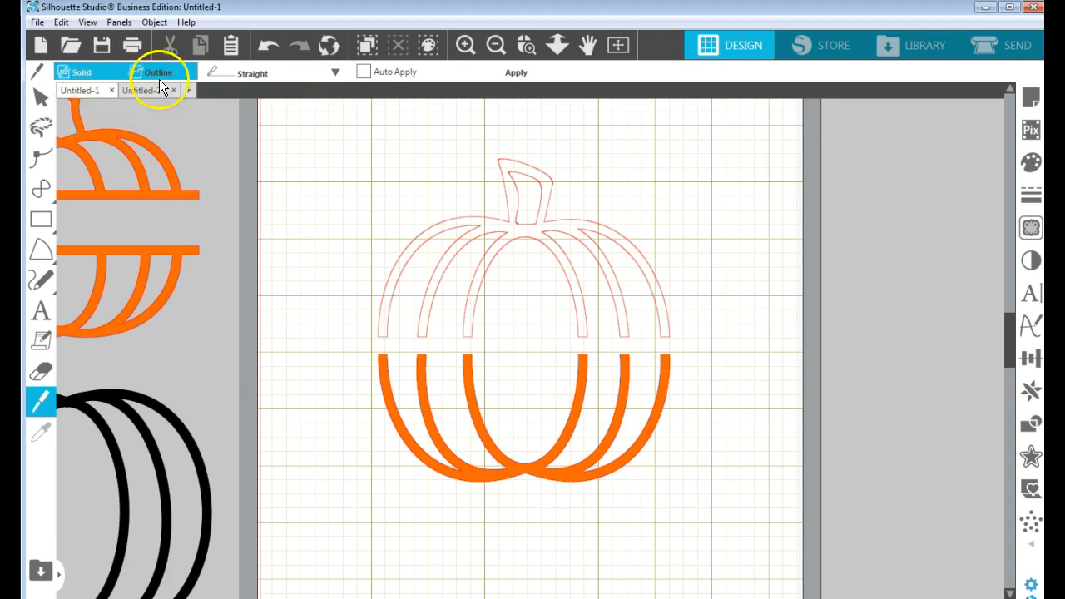
pyautogui.click(160, 73)
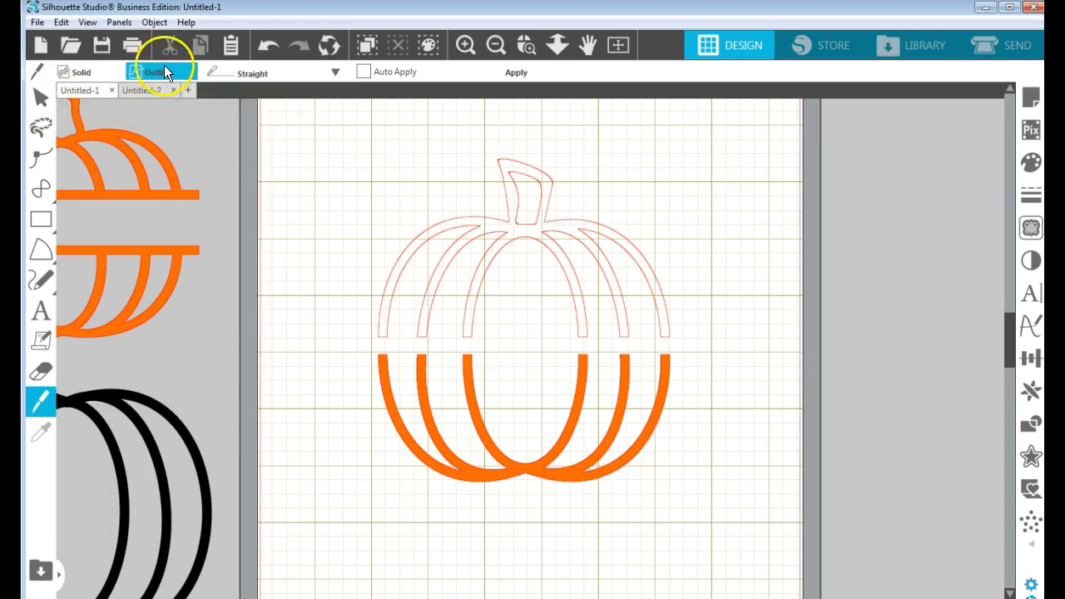
# Cut the upper half's leftmost rib with a straight outline knife line about 0.6 in long and move the cut-off piece aside
pyautogui.click(368, 324)
pyautogui.moveTo(369, 324); pyautogui.dragTo(397, 323)
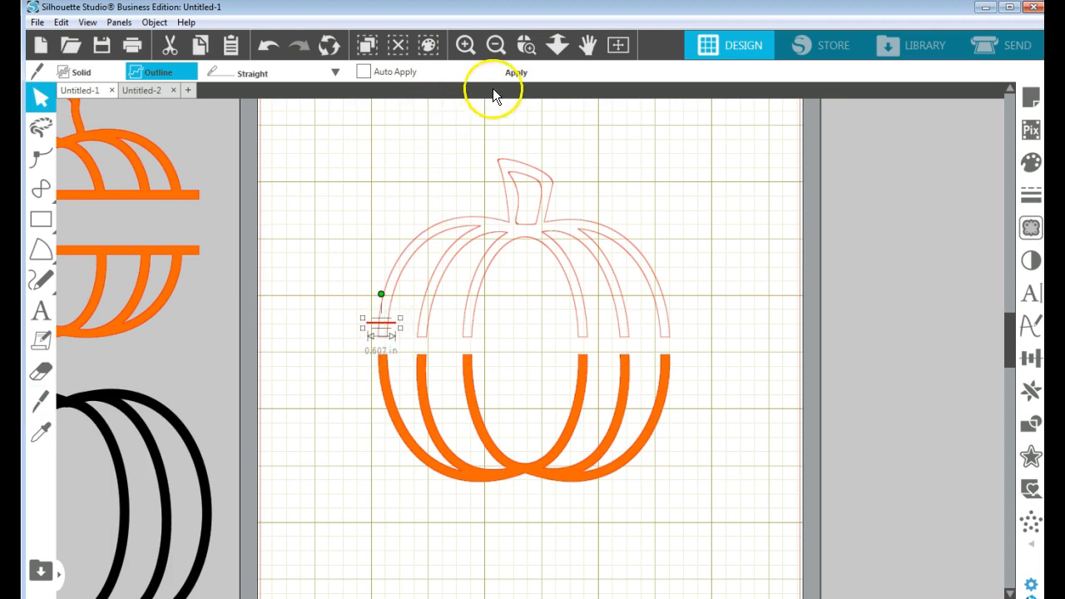
pyautogui.click(526, 73)
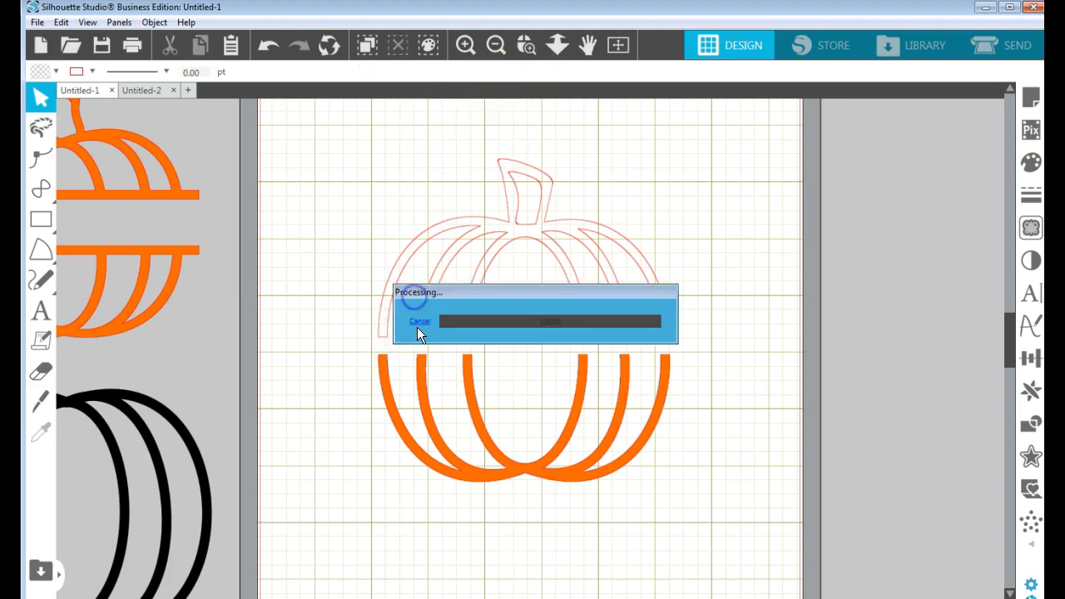
pyautogui.moveTo(385, 333); pyautogui.dragTo(368, 347)
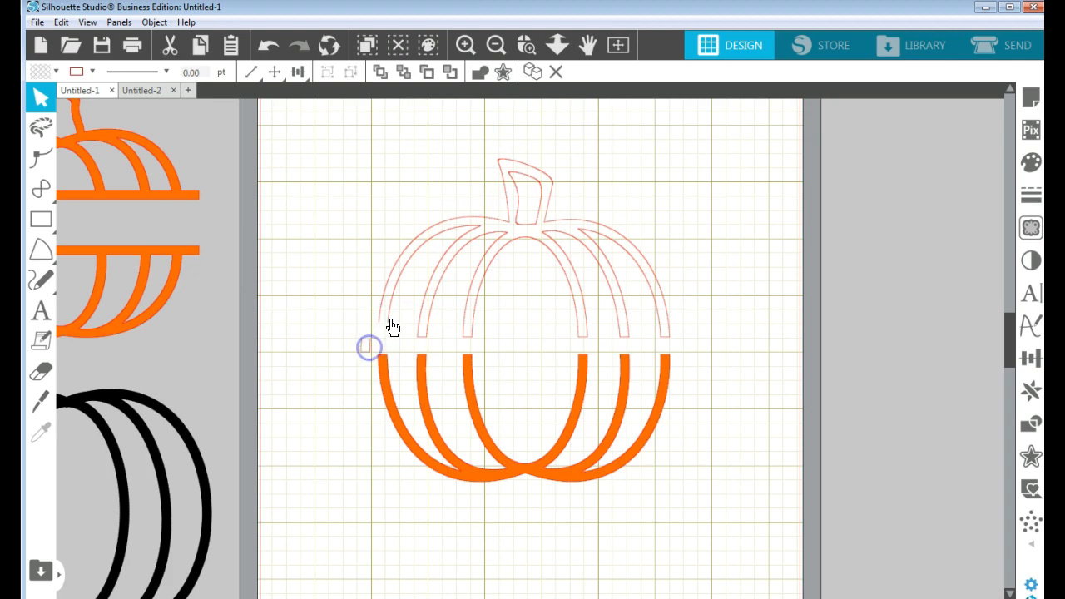
pyautogui.click(390, 322)
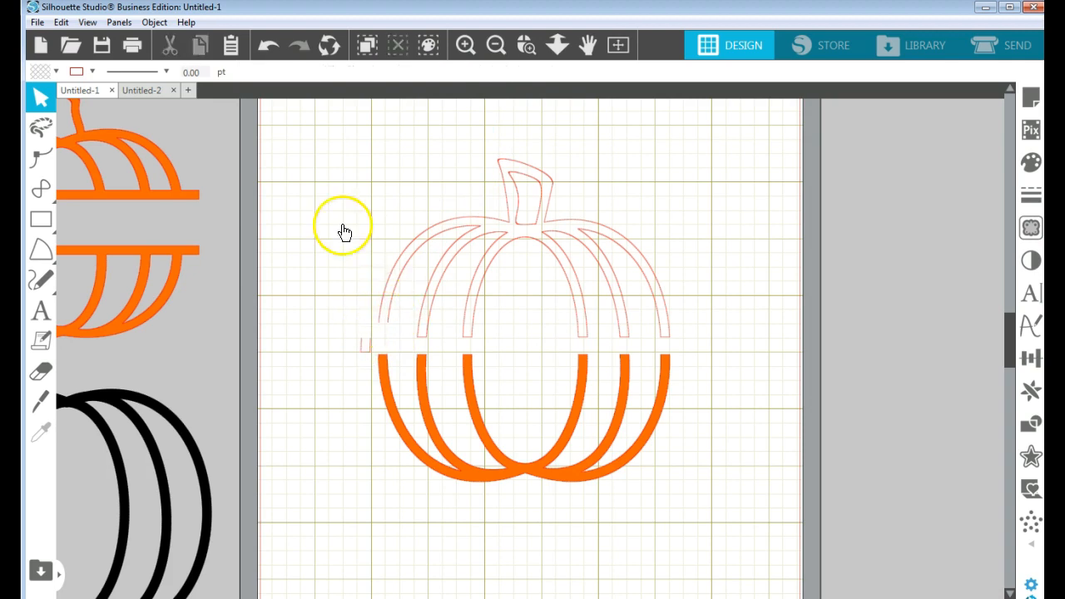
# Undo moving the cut-off piece and the outline knife cut on the leftmost rib
pyautogui.click(267, 45)
pyautogui.click(267, 44)
pyautogui.click(267, 45)
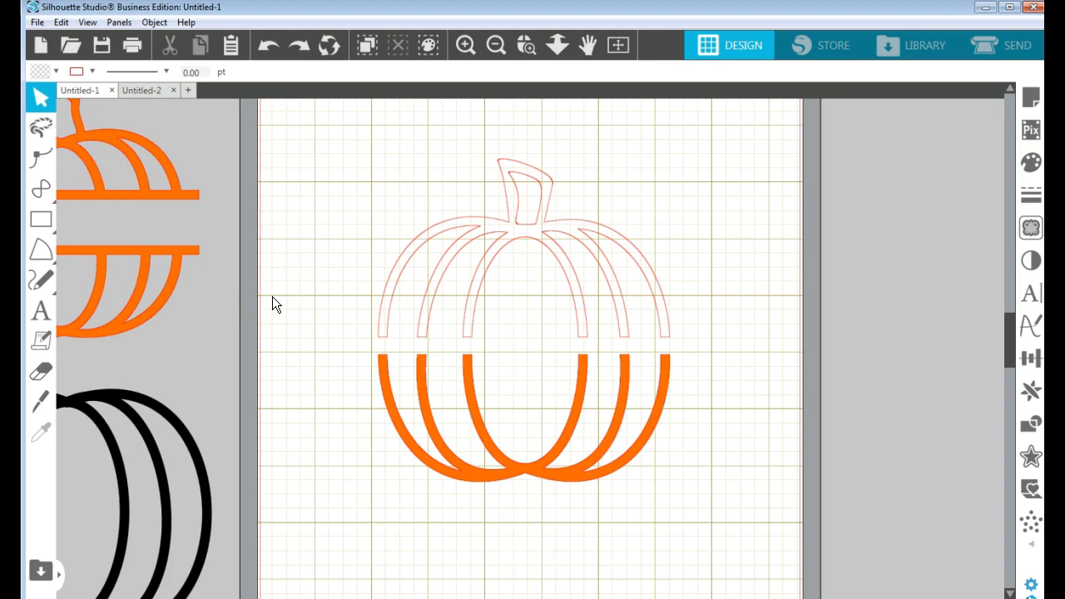
# Nudge the pumpkin's lower half straight down to widen the gap below the upper half
pyautogui.click(508, 472)
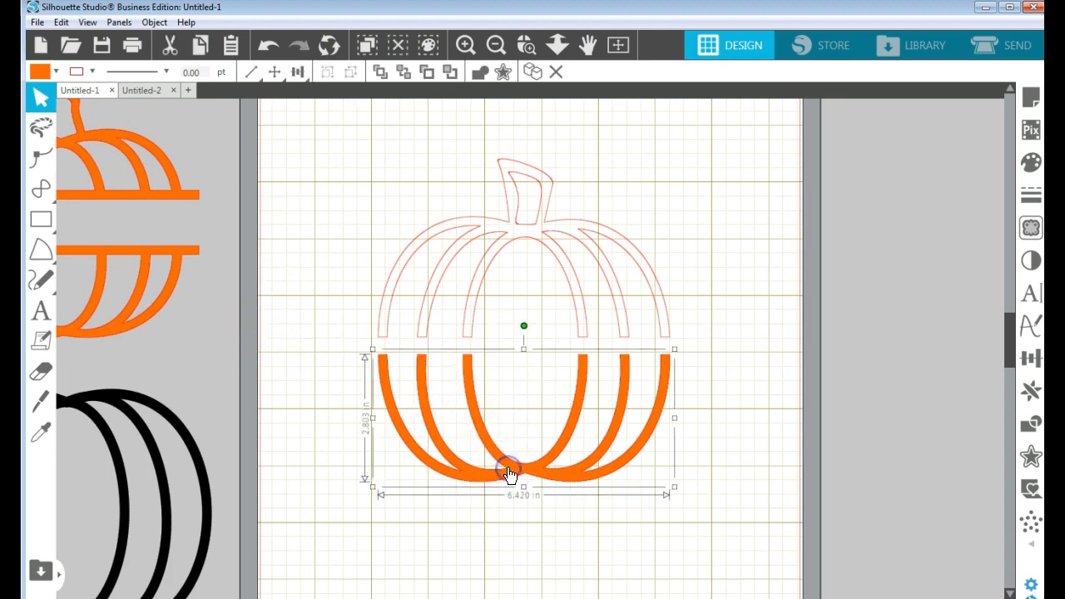
pyautogui.press('Down')
pyautogui.press('Down')
pyautogui.press('Down')
pyautogui.press('Down')
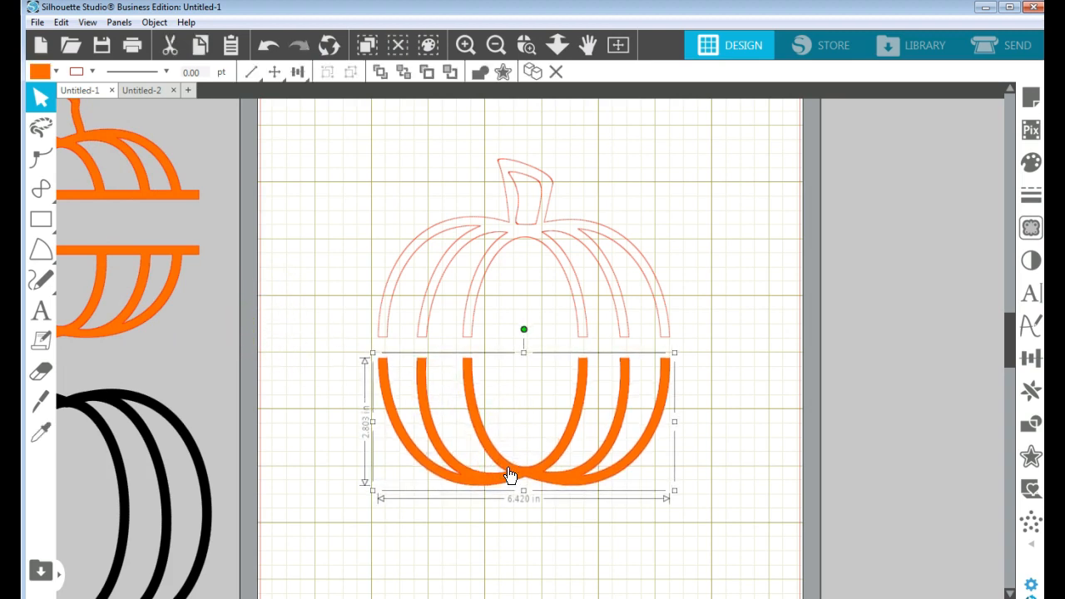
pyautogui.click(263, 362)
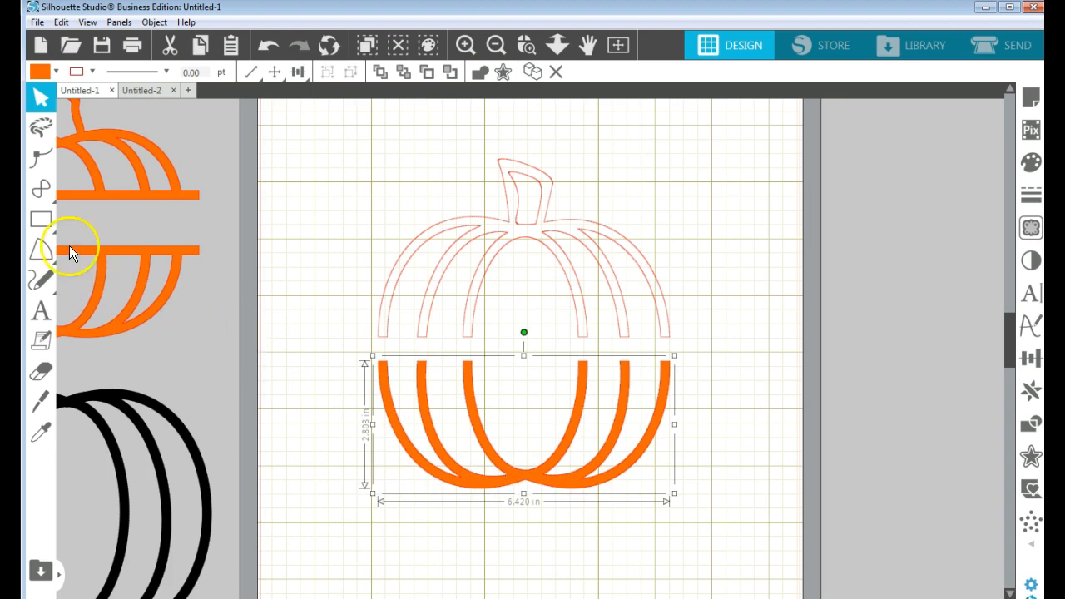
# Draw a thin horizontal rectangle about 6.8 by 0.35 in across the cut ends of the pumpkin's upper half
pyautogui.click(65, 222)
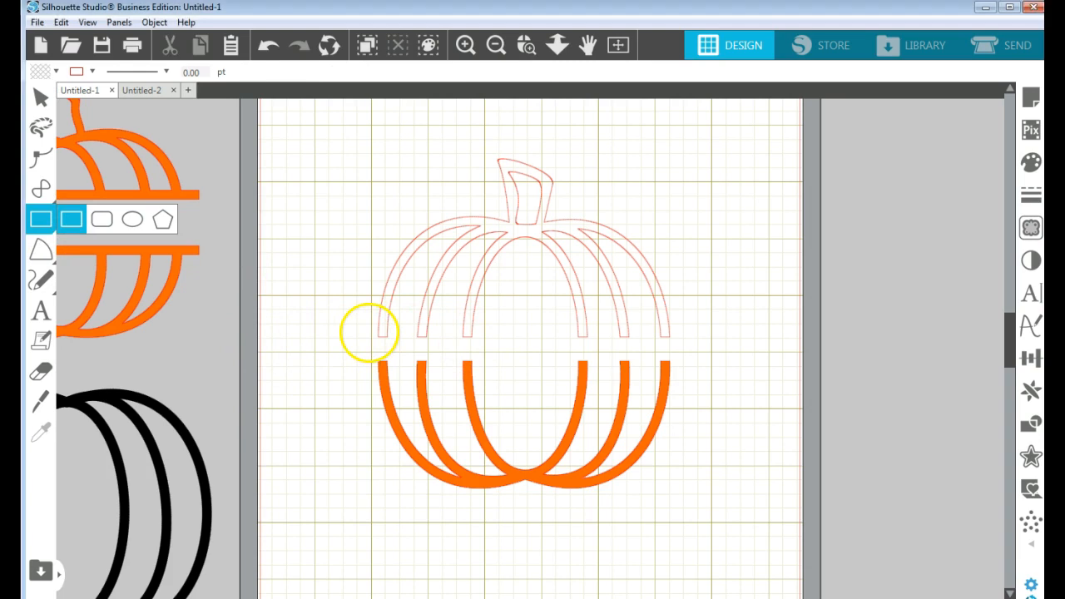
pyautogui.moveTo(369, 328)
pyautogui.mouseDown()
pyautogui.moveTo(385, 344)
pyautogui.moveTo(677, 344)
pyautogui.mouseUp()
pyautogui.press('v')
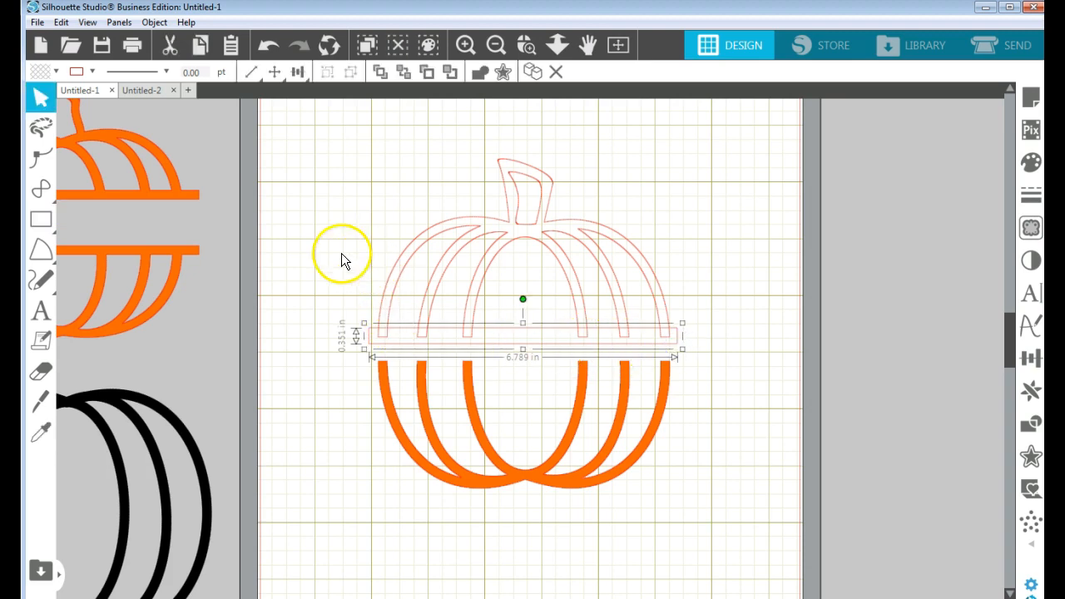
# Align the upper half, the rectangle and the lower half on a common vertical center line
pyautogui.moveTo(339, 160); pyautogui.dragTo(730, 526)
pyautogui.click(297, 72)
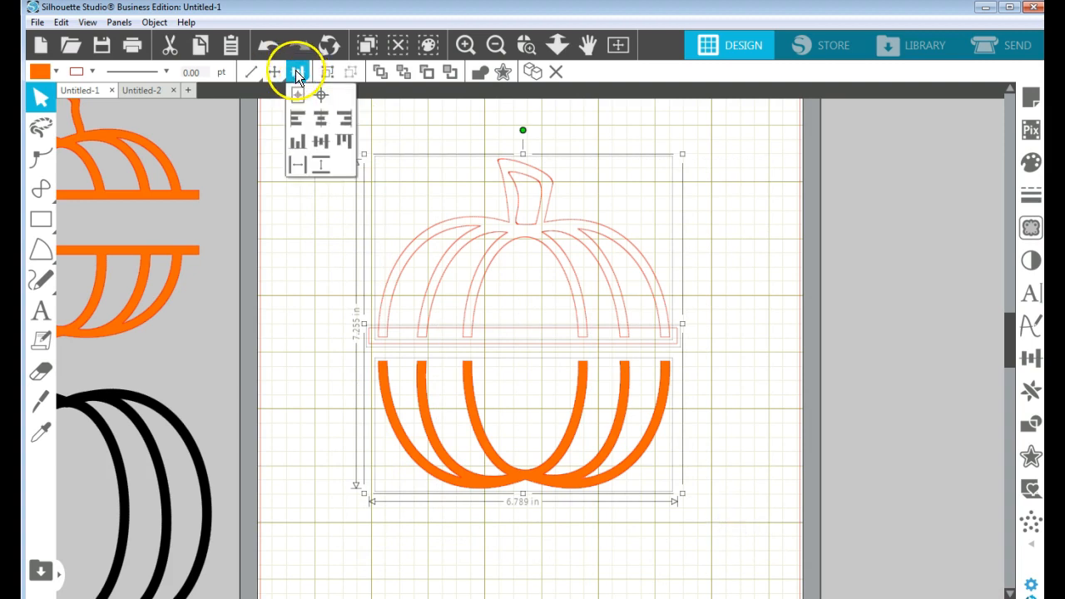
pyautogui.click(321, 121)
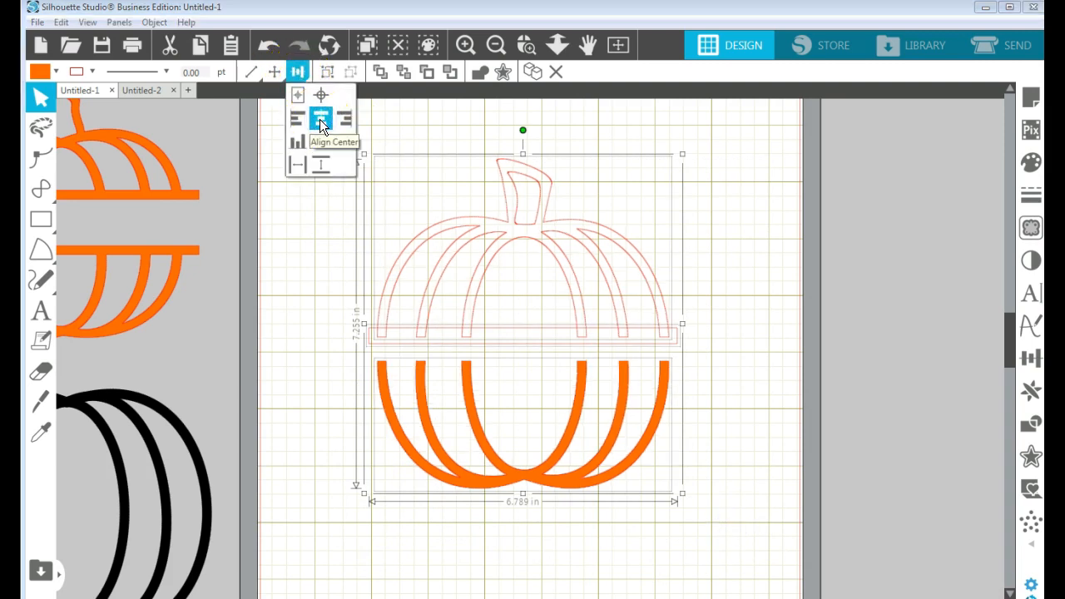
pyautogui.click(771, 312)
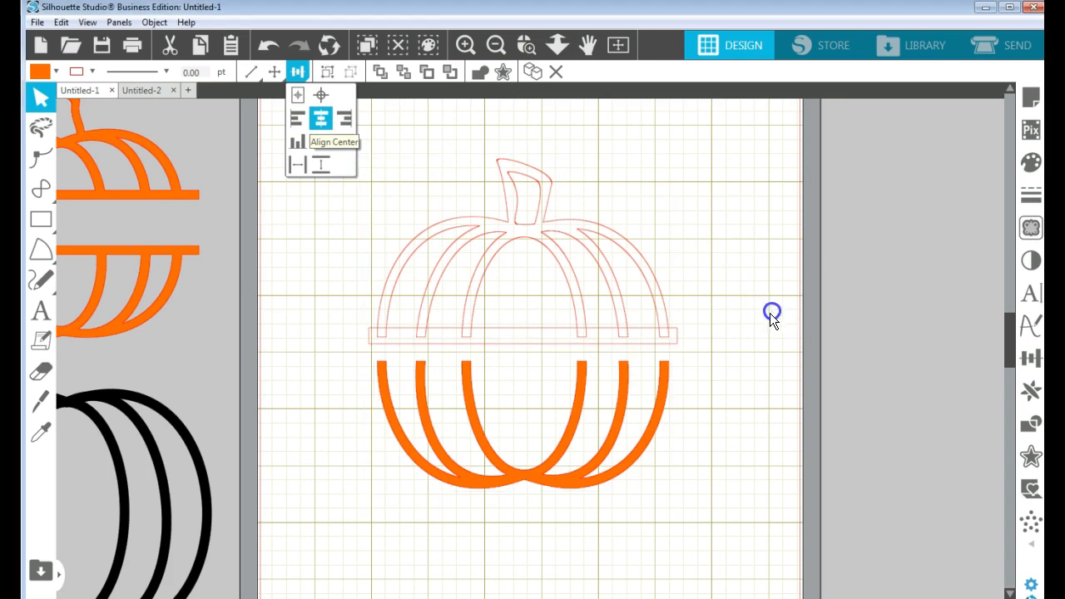
# Nudge the thin rectangle up in small increments so it overlaps the ends of the upper half's ribs
pyautogui.click(649, 342)
pyautogui.press('Up')
pyautogui.press('Up')
pyautogui.press('Up')
pyautogui.press('Up')
pyautogui.press('Up')
pyautogui.press('Up')
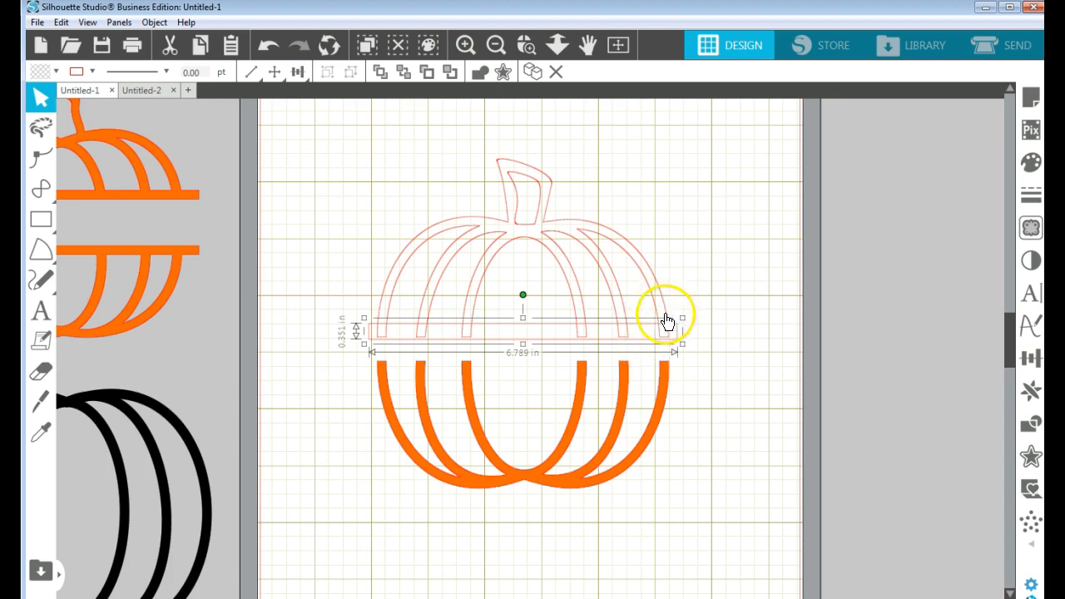
# Align the bottom edges of the pumpkin's upper half and the thin rectangle
pyautogui.click(330, 200)
pyautogui.moveTo(330, 201); pyautogui.dragTo(697, 343)
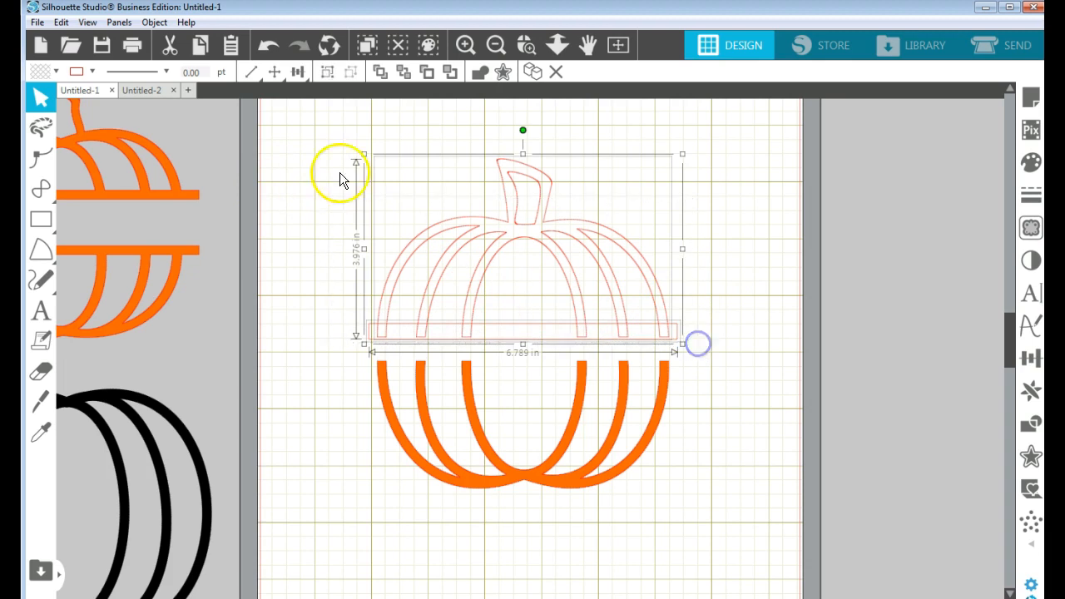
pyautogui.click(298, 73)
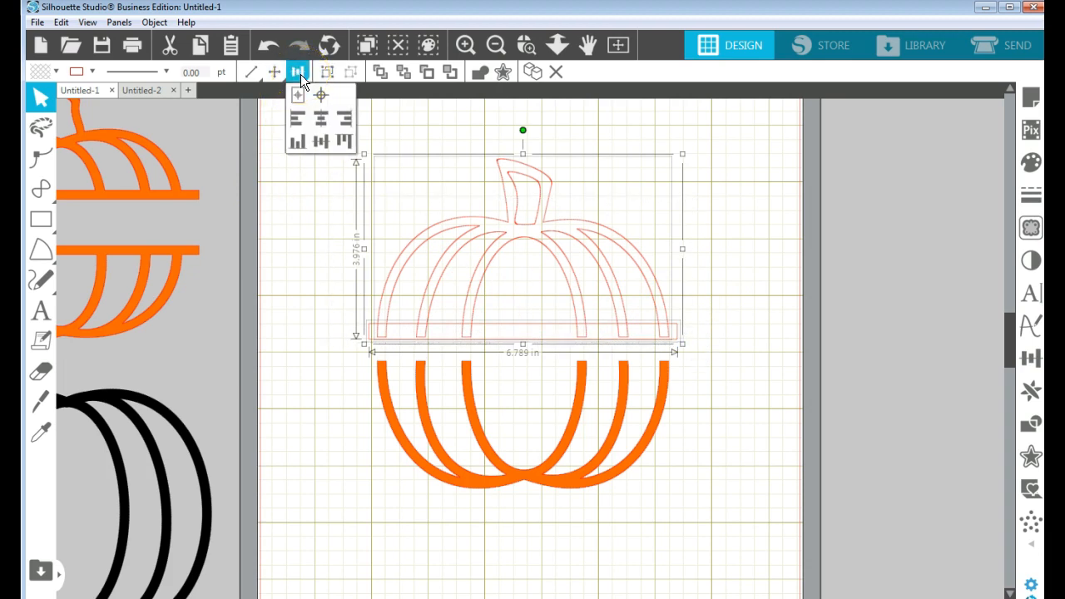
pyautogui.click(301, 146)
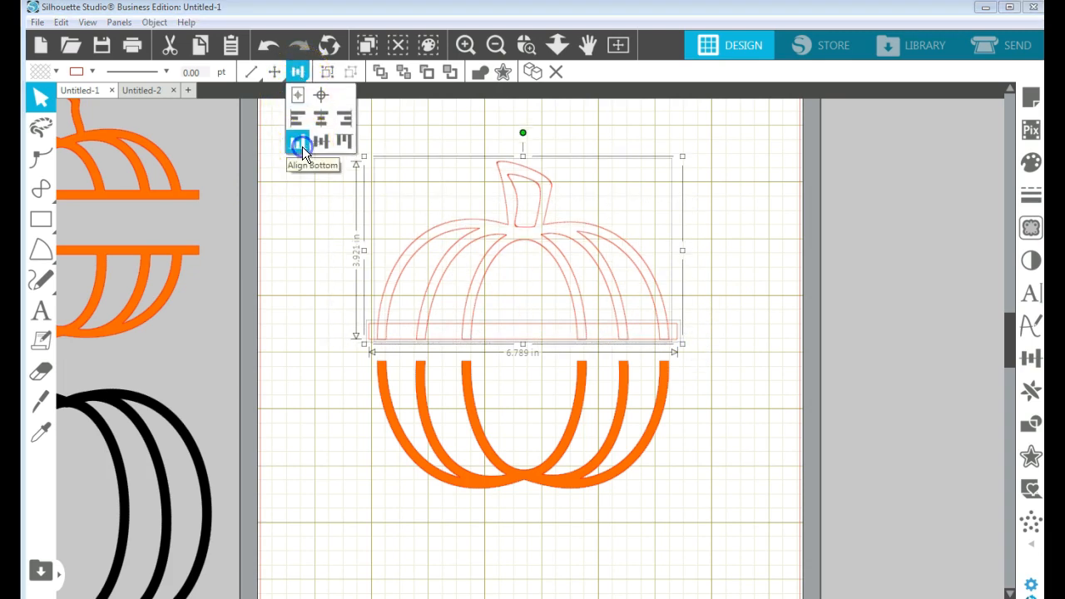
pyautogui.click(701, 253)
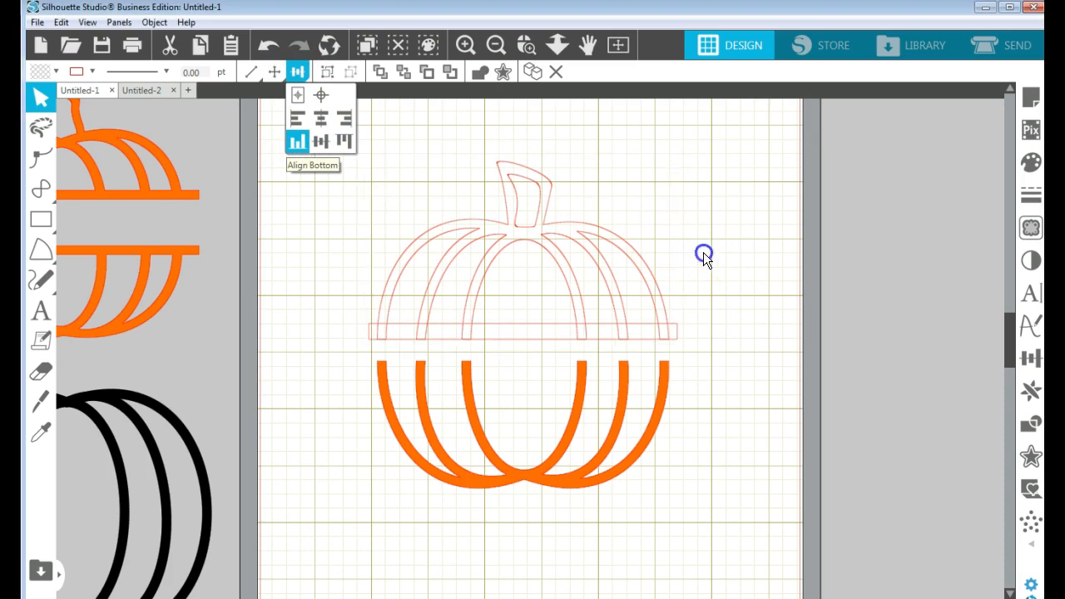
# Copy the thin rectangle and paste the duplicate in front at the same position
pyautogui.click(676, 337)
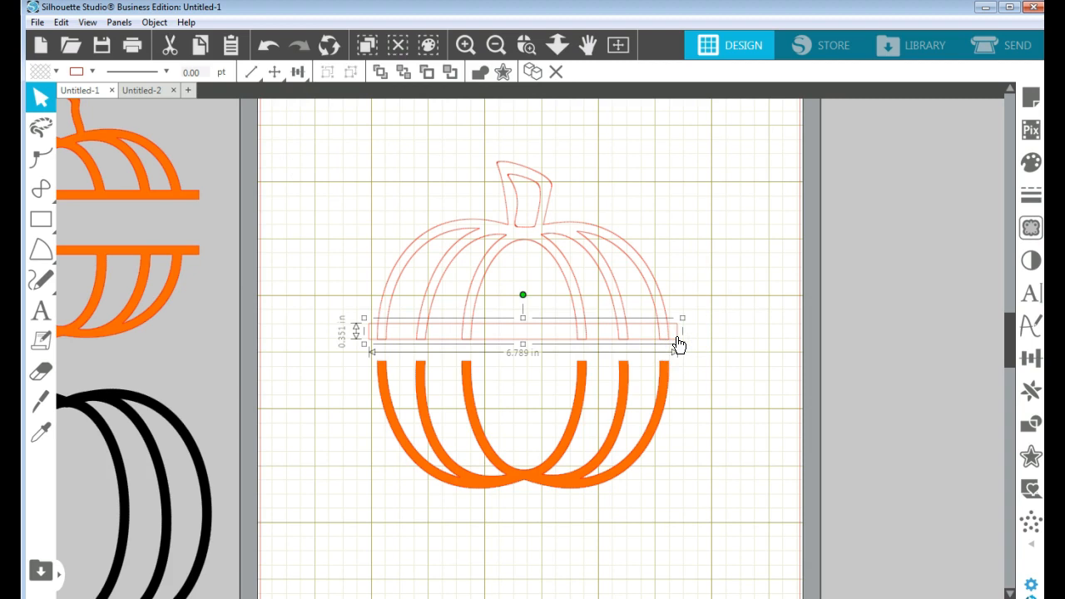
pyautogui.rightClick(678, 343)
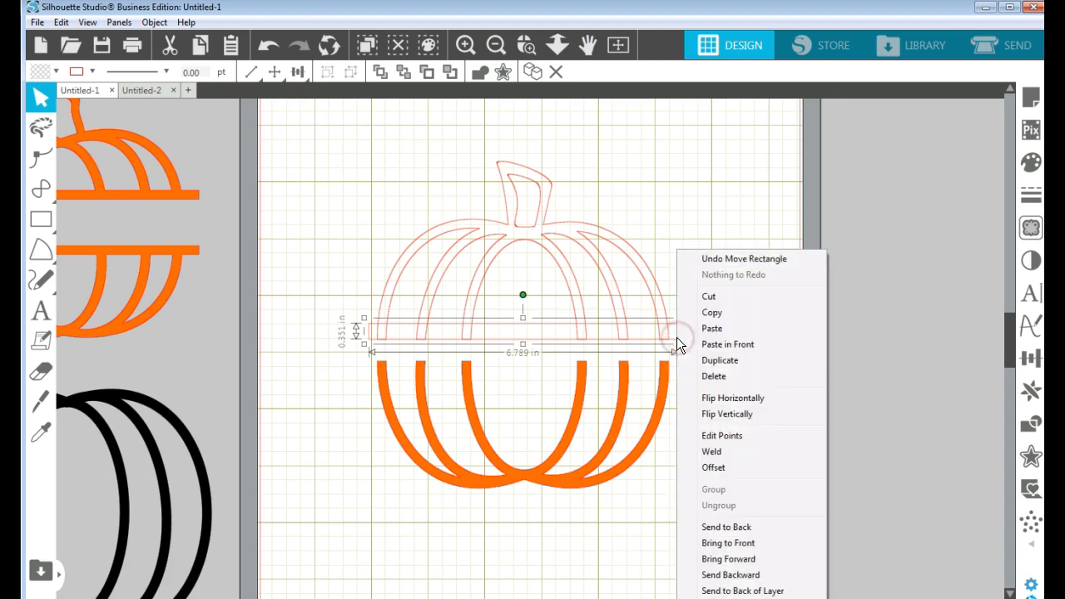
pyautogui.click(723, 308)
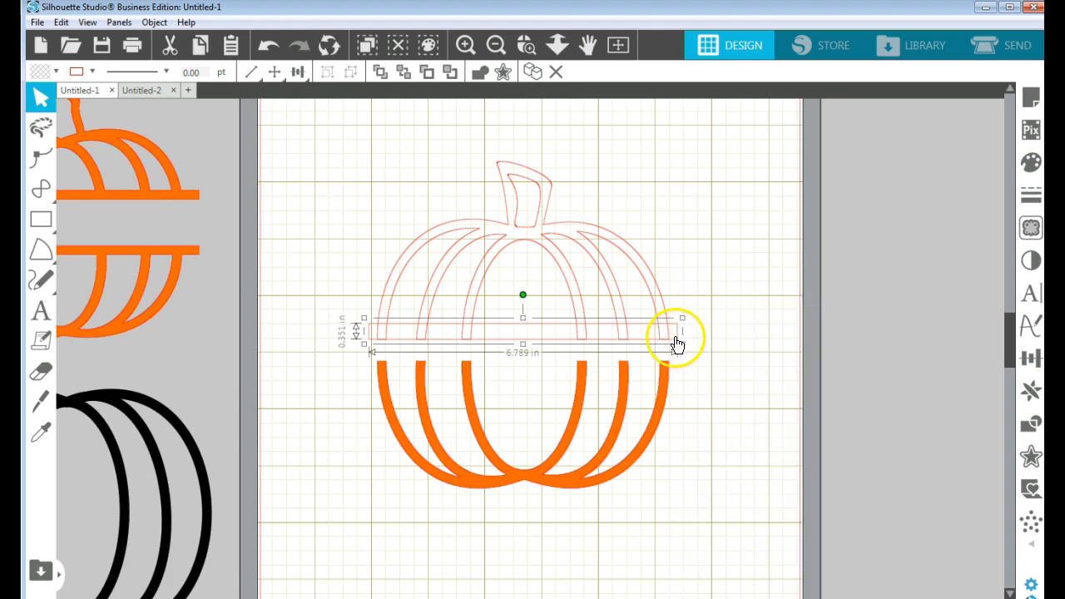
pyautogui.rightClick(674, 337)
pyautogui.click(711, 346)
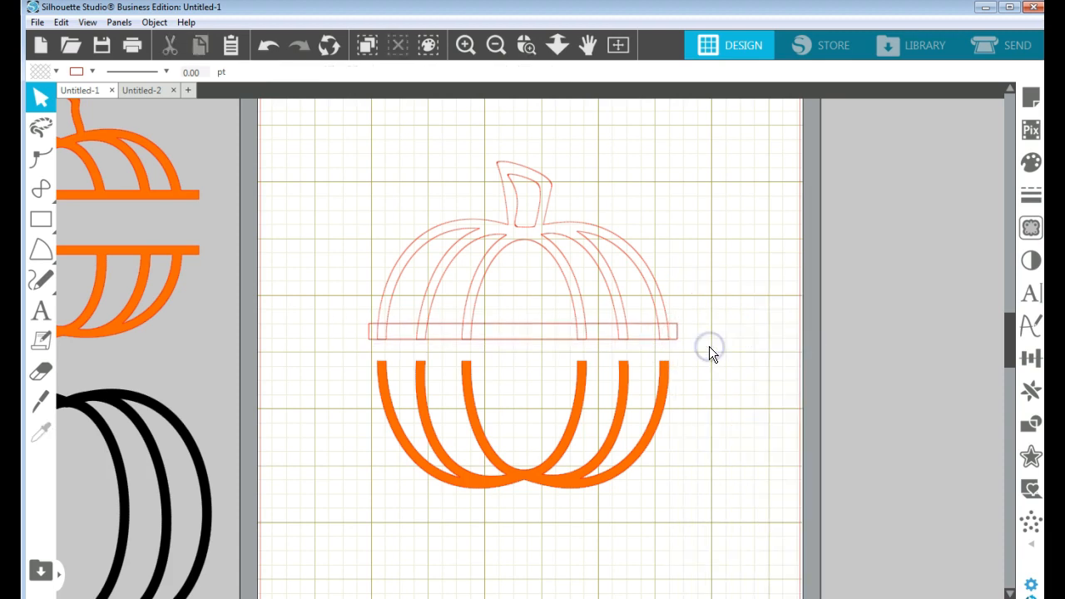
# Align the top edges of the duplicate rectangle and the pumpkin's lower half
pyautogui.click(672, 341)
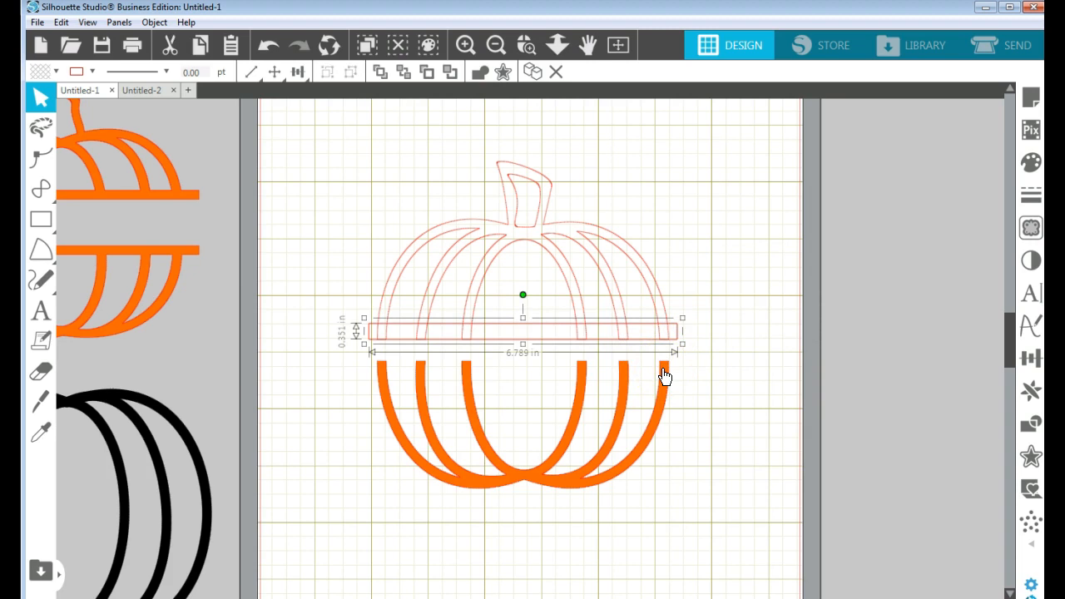
pyautogui.keyDown('shift'); pyautogui.click(664, 372); pyautogui.keyUp('shift')
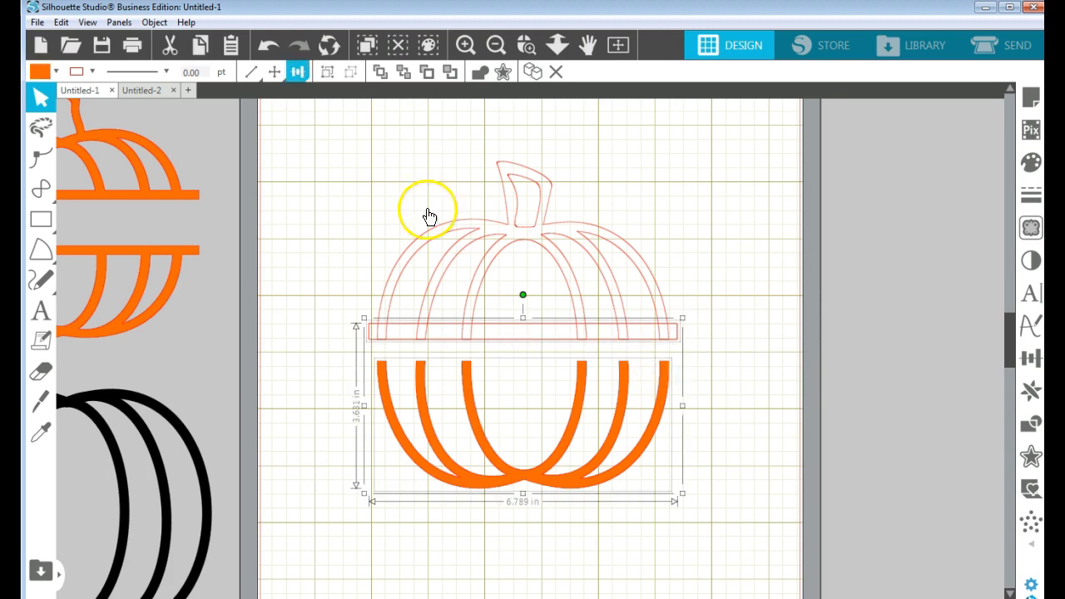
pyautogui.click(297, 72)
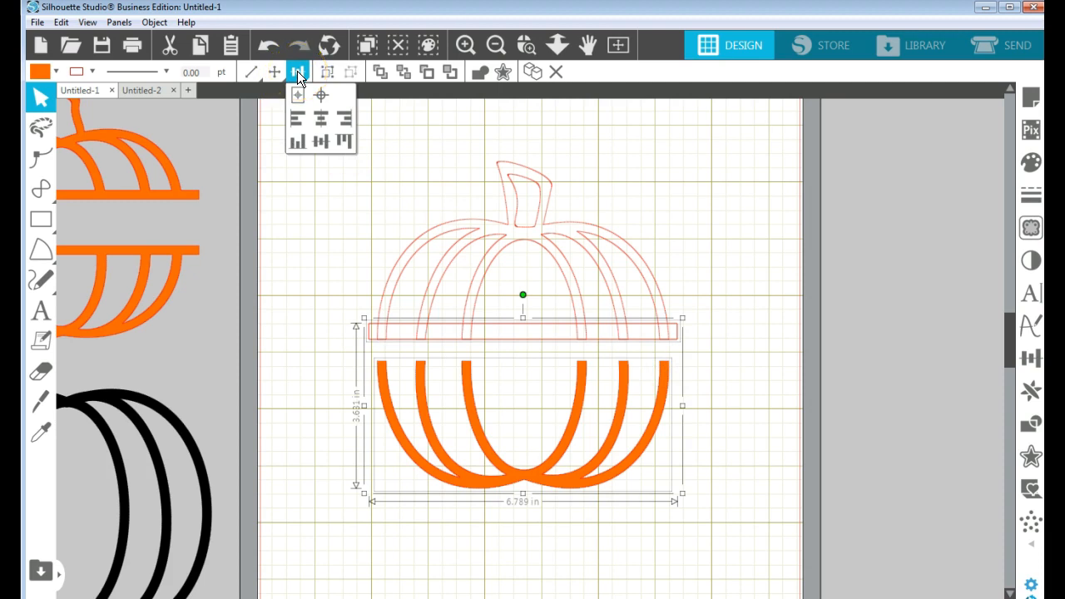
pyautogui.click(353, 147)
pyautogui.click(351, 145)
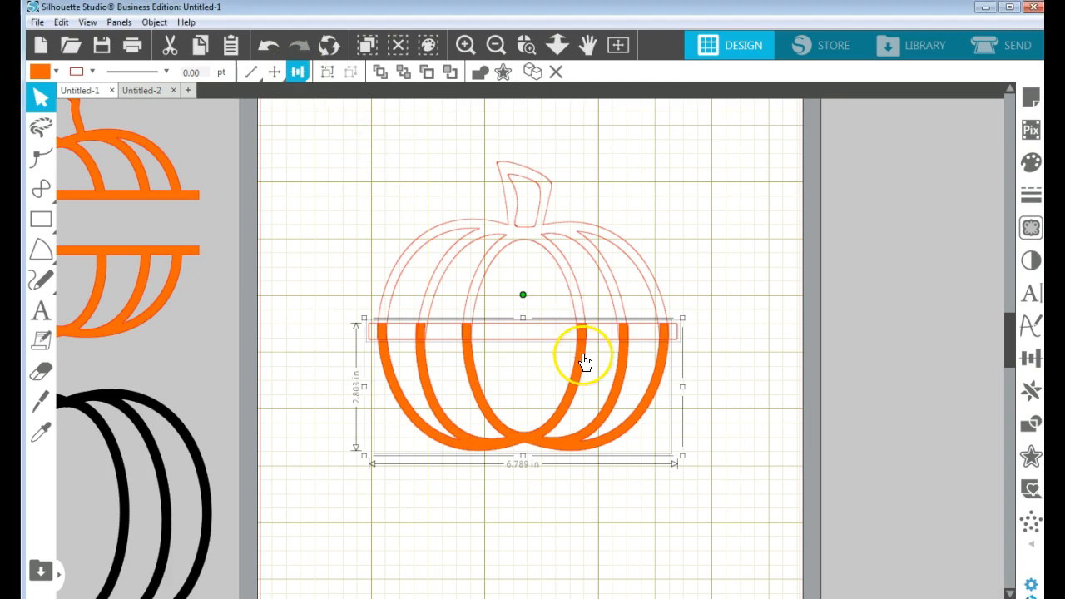
# Weld each pumpkin half to its thin rectangle and move the lower half down, clear of the upper half
pyautogui.click(480, 74)
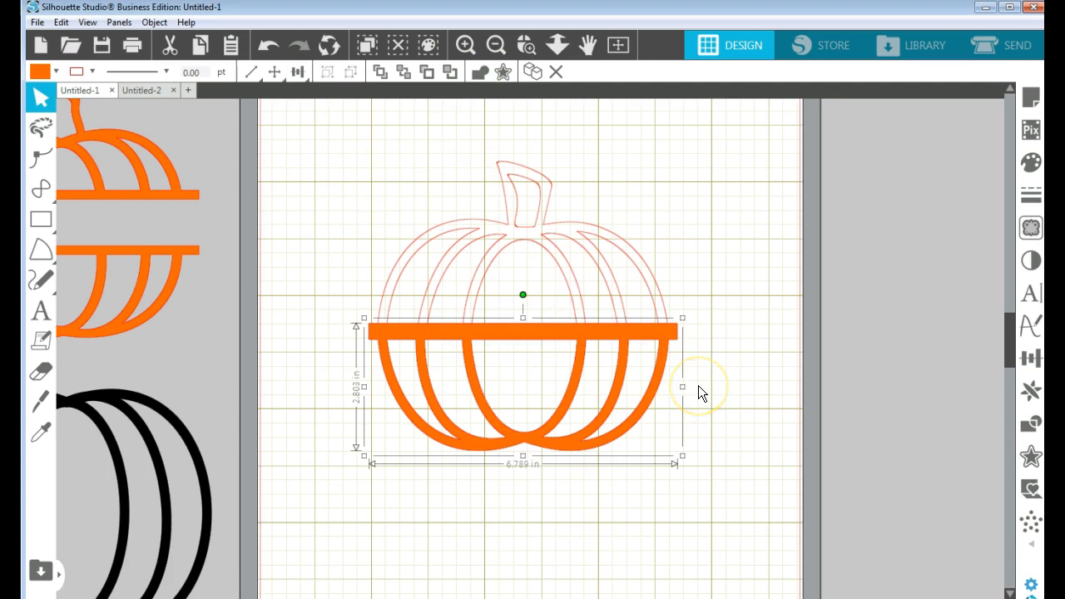
pyautogui.moveTo(641, 332); pyautogui.dragTo(642, 382)
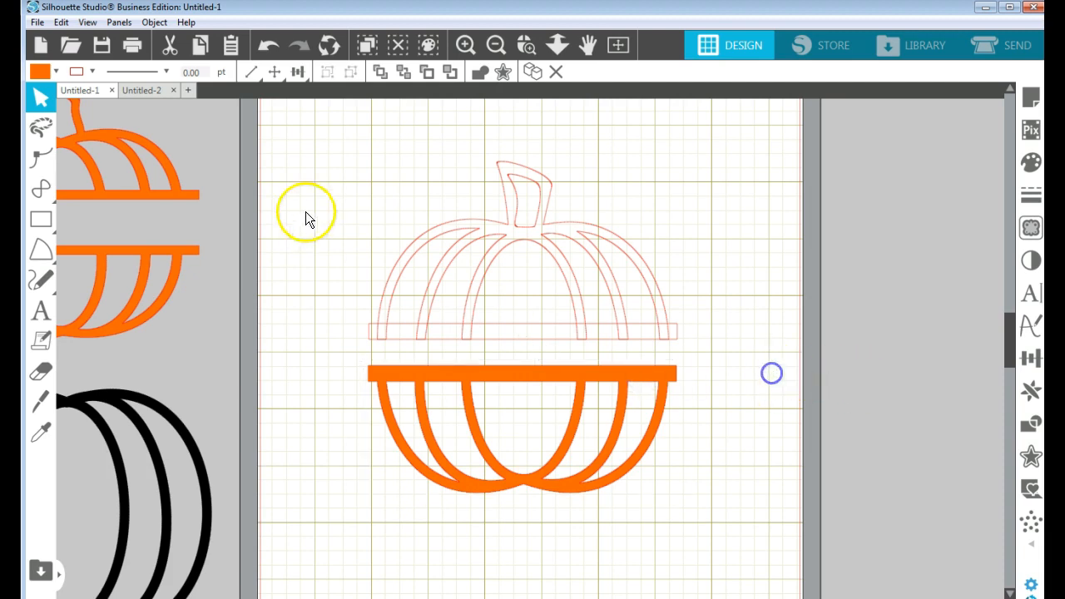
pyautogui.moveTo(341, 185); pyautogui.dragTo(700, 342)
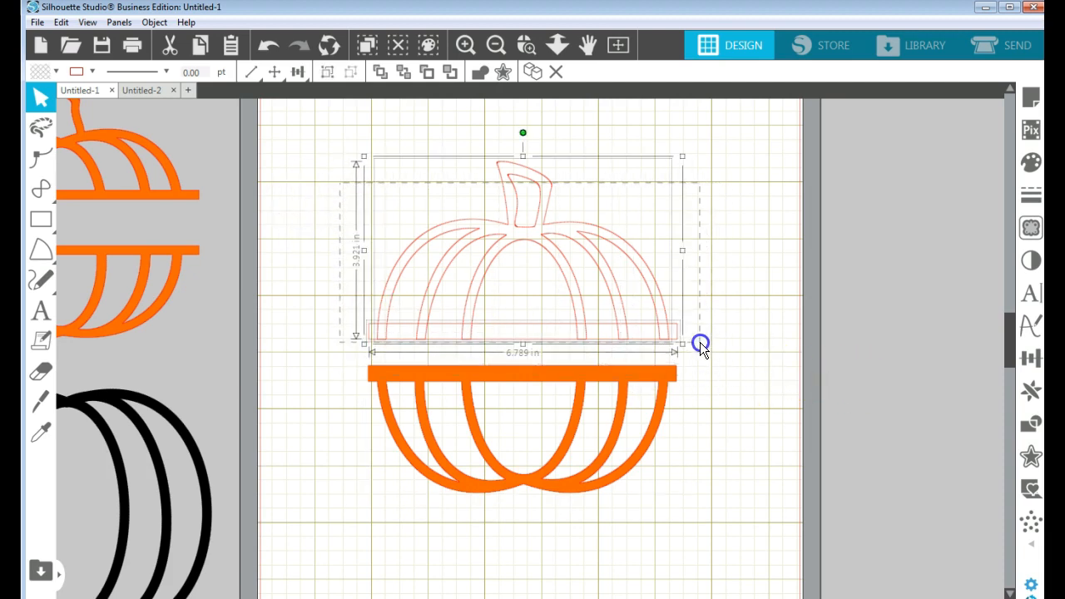
pyautogui.click(478, 72)
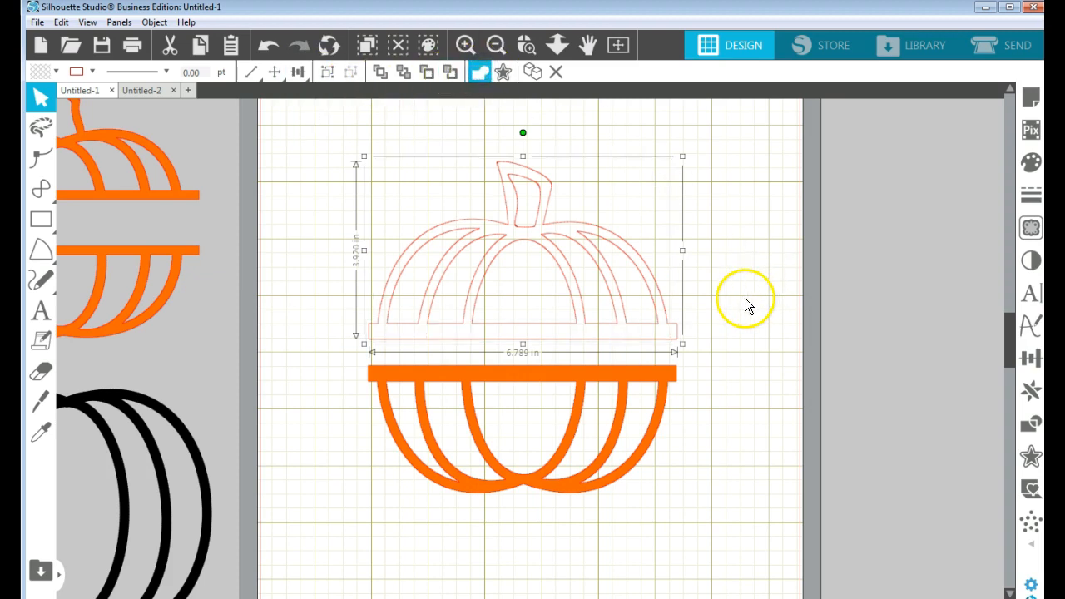
pyautogui.click(745, 298)
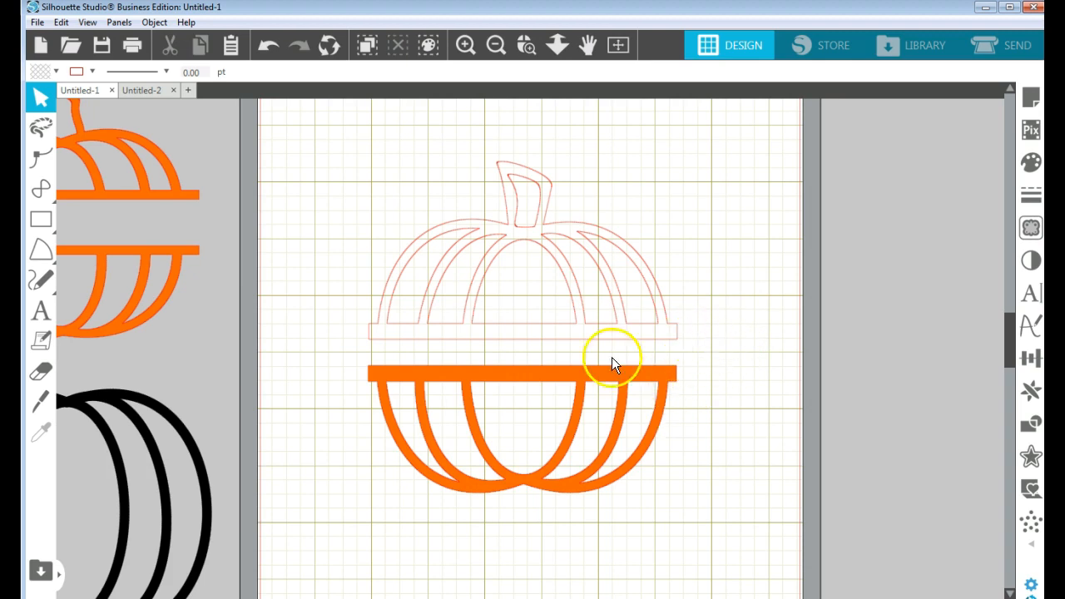
# Move the lower half further down and align both pumpkin halves on their horizontal centers
pyautogui.moveTo(521, 375); pyautogui.dragTo(519, 404)
pyautogui.moveTo(345, 161); pyautogui.dragTo(701, 502)
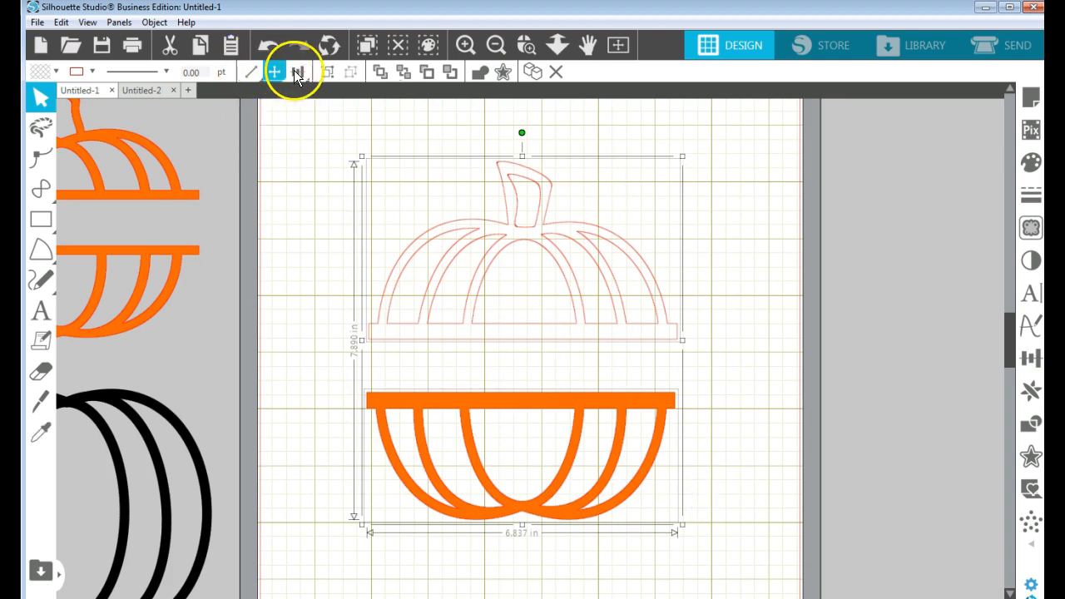
pyautogui.click(297, 73)
pyautogui.click(325, 123)
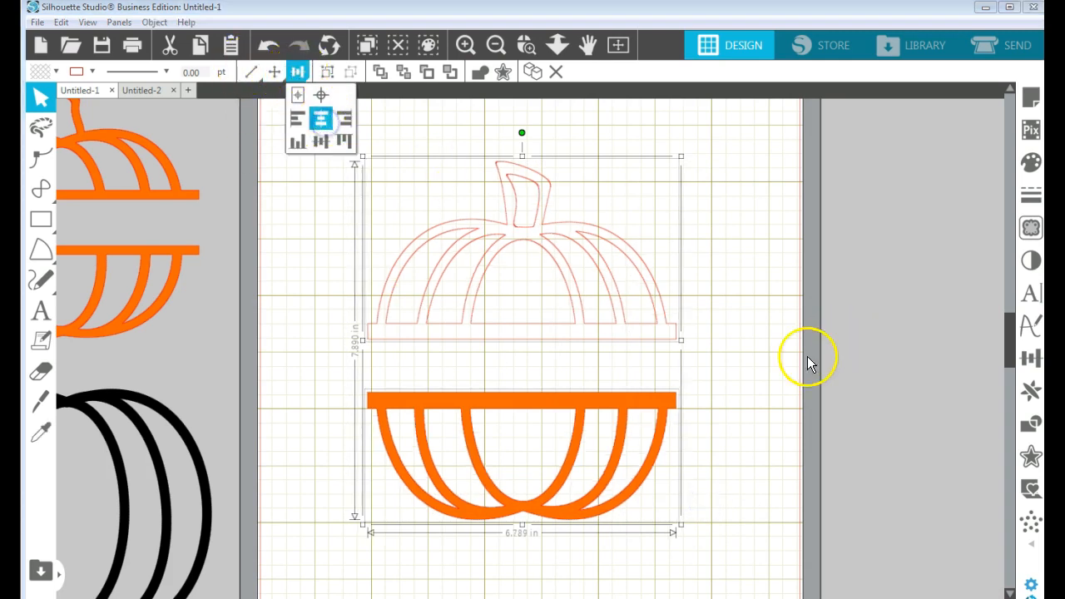
pyautogui.click(767, 365)
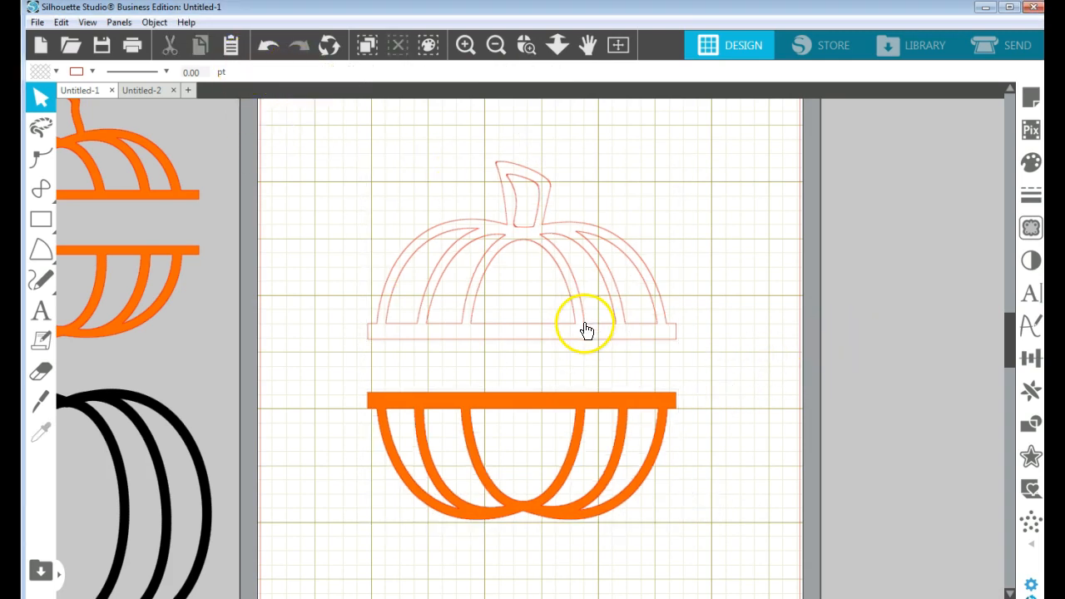
# Stretch both pumpkin halves together to about 7.78 in wide and recenter them on the page
pyautogui.moveTo(582, 322); pyautogui.dragTo(583, 317)
pyautogui.moveTo(334, 149); pyautogui.dragTo(683, 538)
pyautogui.moveTo(682, 339); pyautogui.dragTo(726, 353)
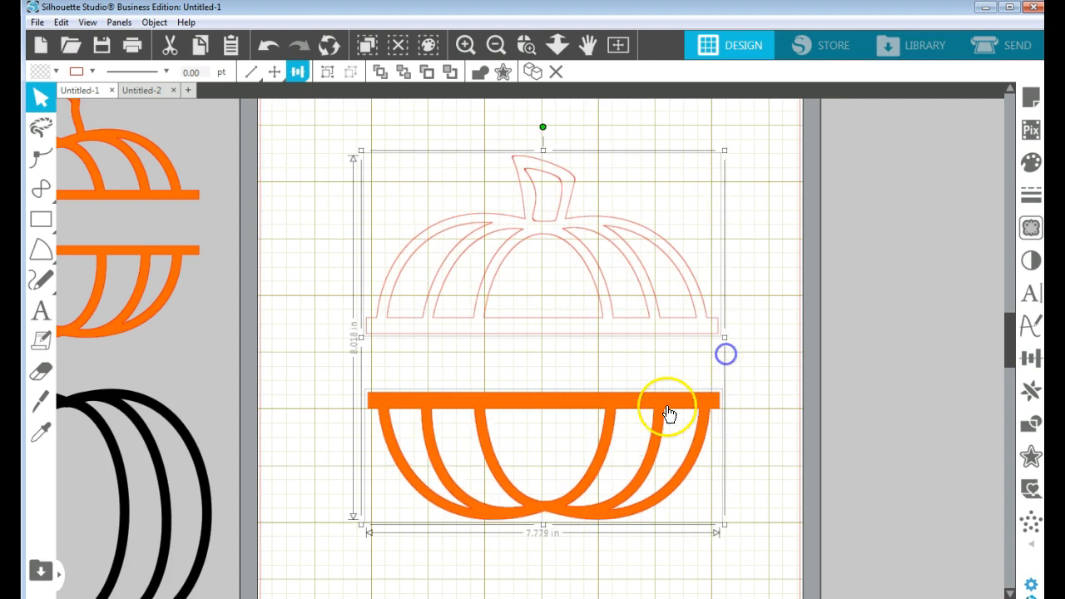
pyautogui.moveTo(654, 404); pyautogui.dragTo(635, 420)
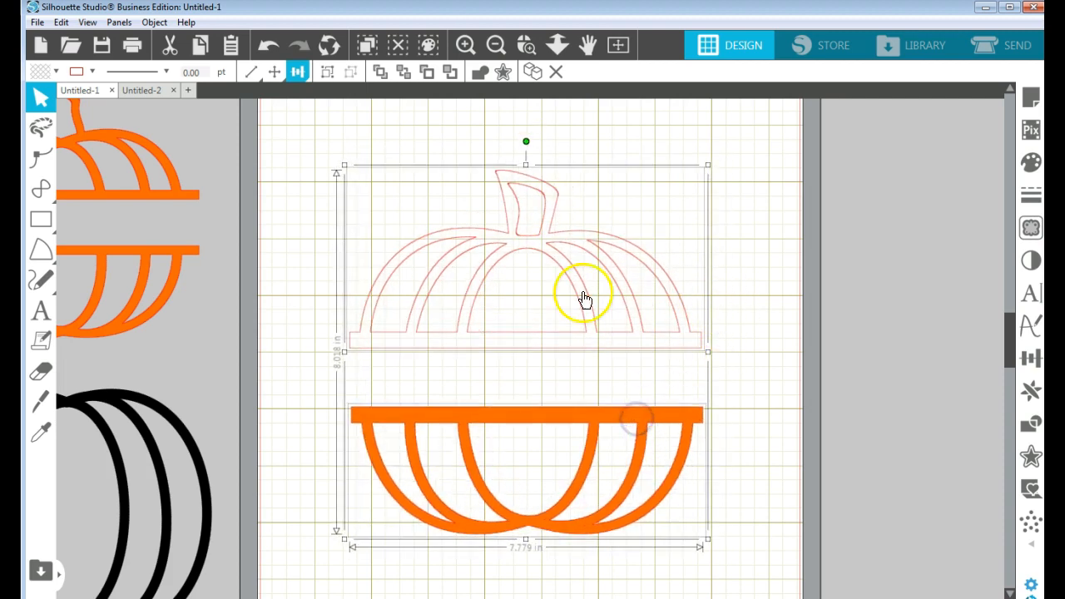
pyautogui.click(726, 332)
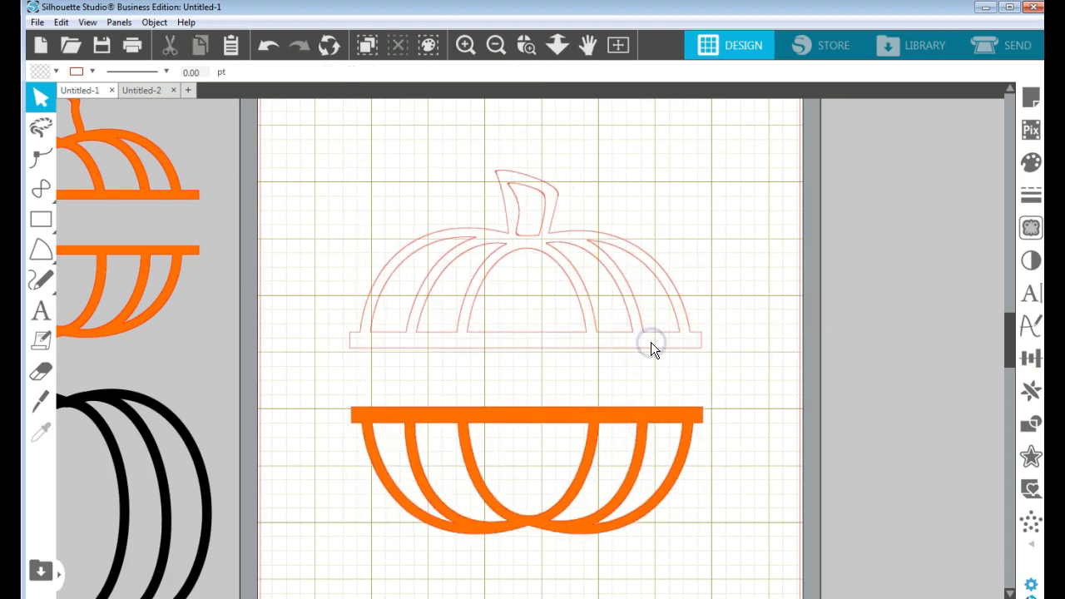
# Nudge the upper pumpkin half up in small increments to widen the gap between the halves
pyautogui.click(651, 342)
pyautogui.press('Up')
pyautogui.press('Up')
pyautogui.press('Up')
pyautogui.press('Up')
pyautogui.press('Up')
pyautogui.press('Up')
pyautogui.press('Up')
pyautogui.press('Up')
pyautogui.press('Up')
pyautogui.press('Up')
pyautogui.press('Up')
pyautogui.press('Up')
pyautogui.press('Up')
pyautogui.press('Up')
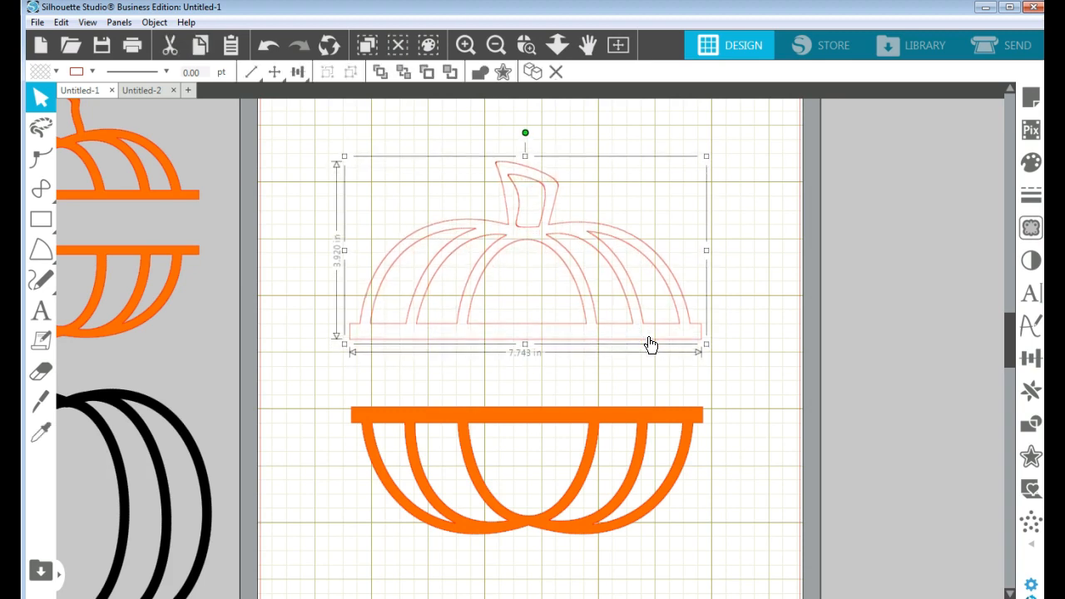
pyautogui.press('Up')
pyautogui.press('Up')
pyautogui.press('Up')
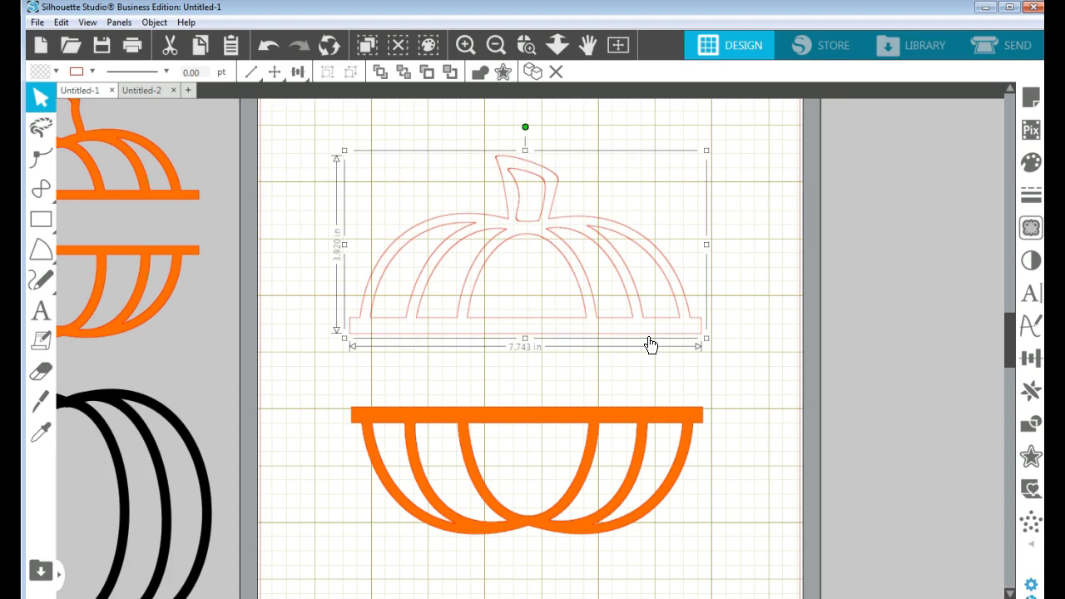
pyautogui.click(745, 418)
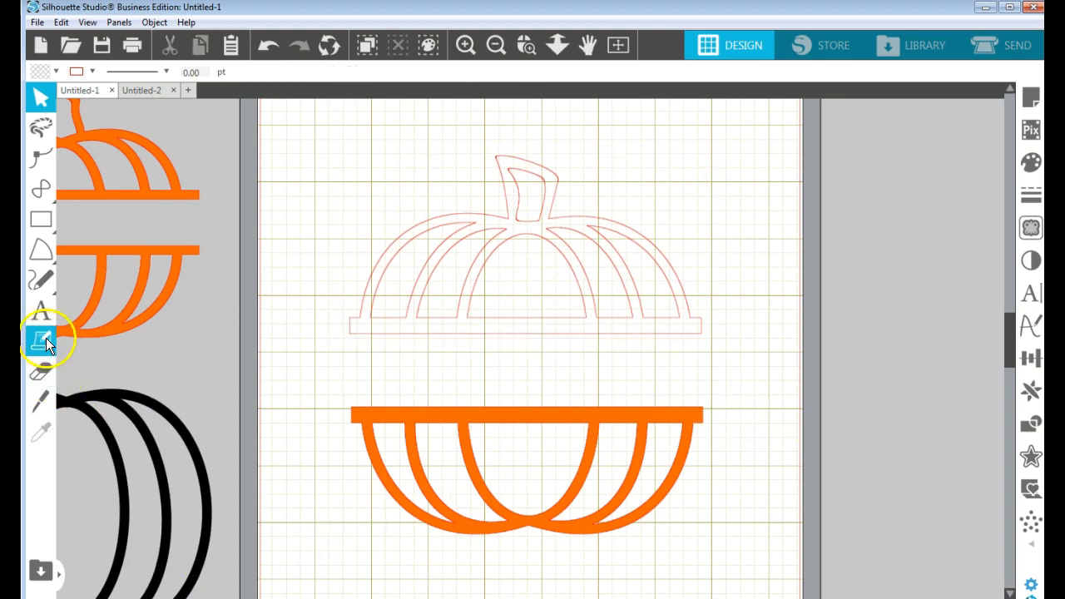
# Add the text "WELCOME" in the gap between the two pumpkin halves
pyautogui.click(40, 311)
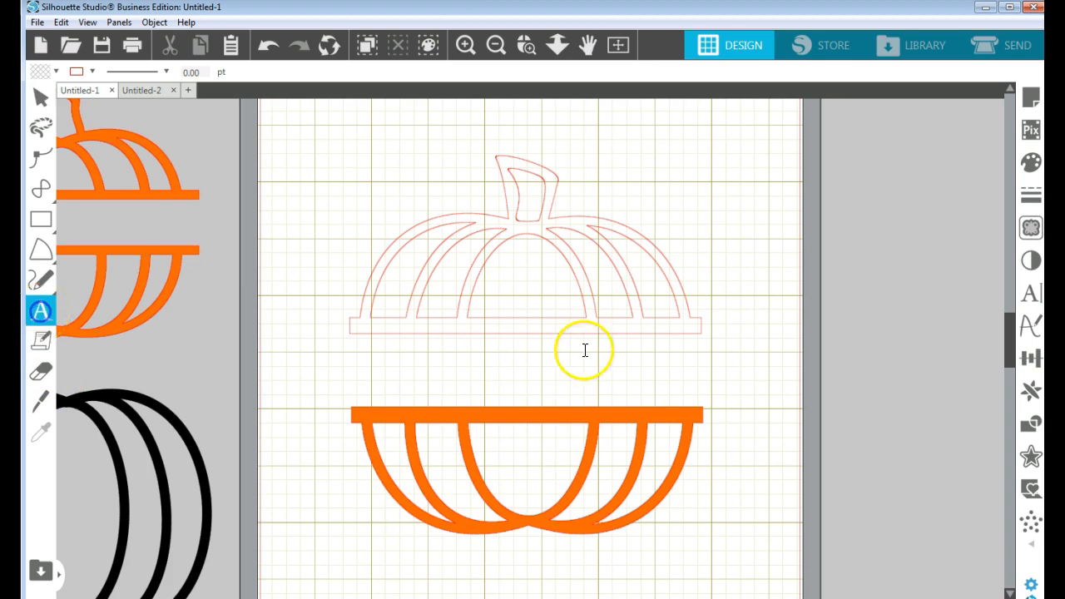
pyautogui.click(471, 363)
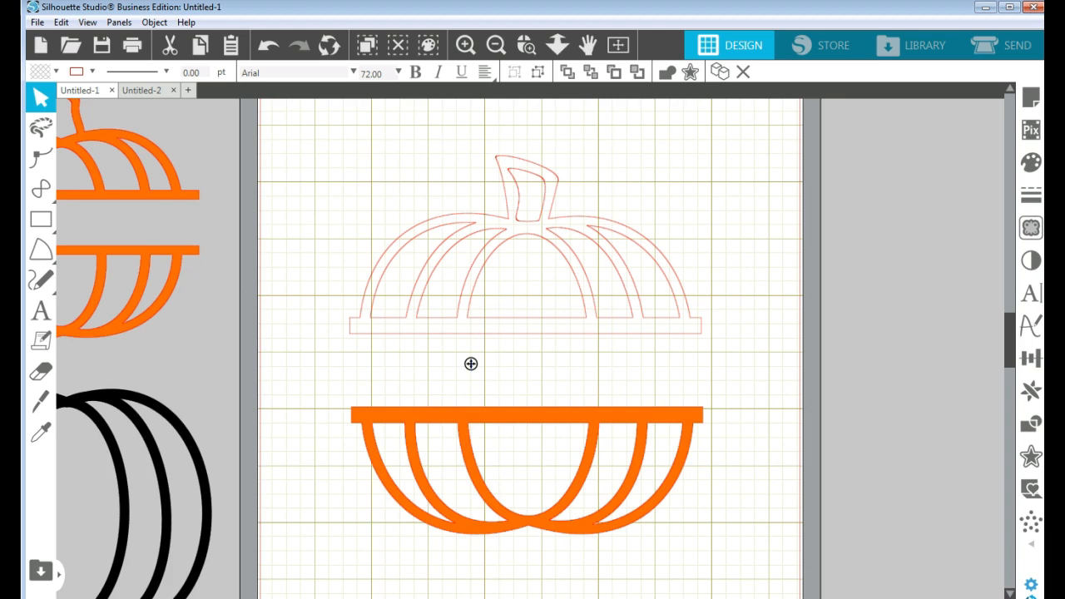
pyautogui.write('WE')
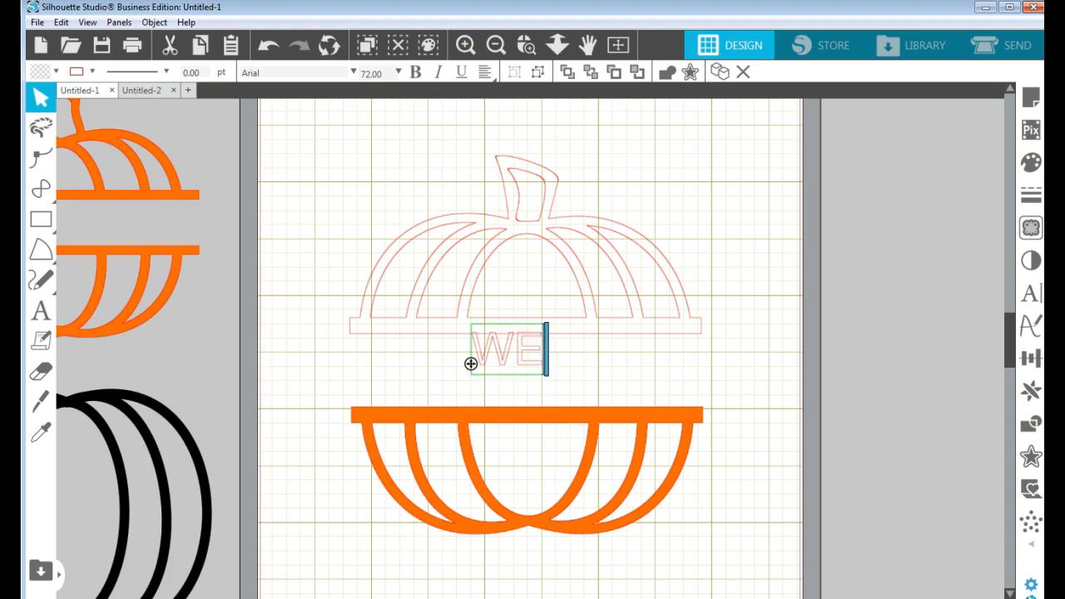
pyautogui.write('LCOME')
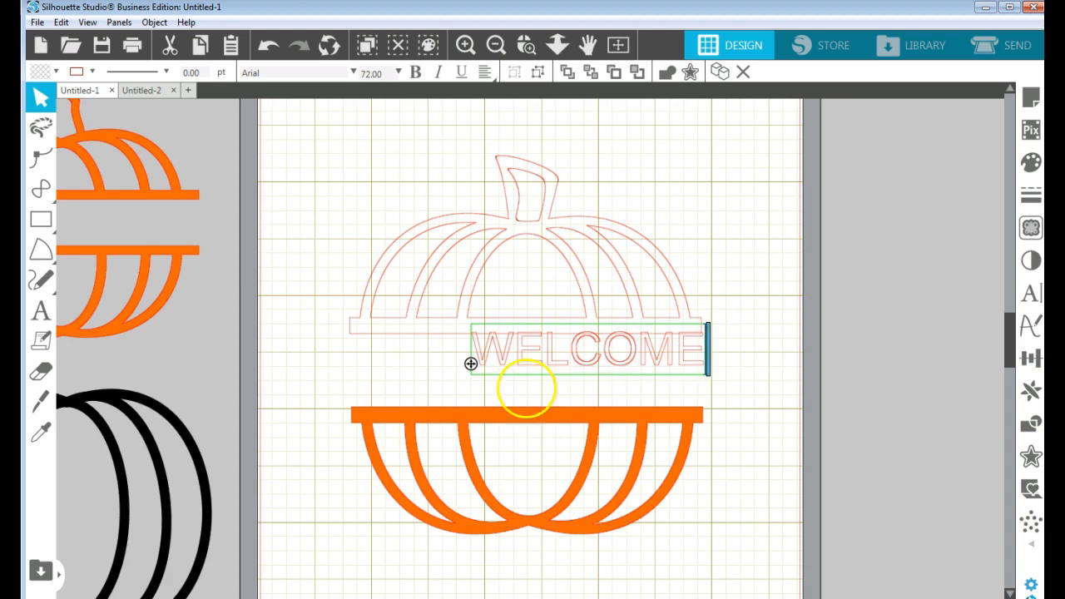
pyautogui.click(763, 404)
# Change the font of the WELCOME text to Georgia
pyautogui.click(681, 366)
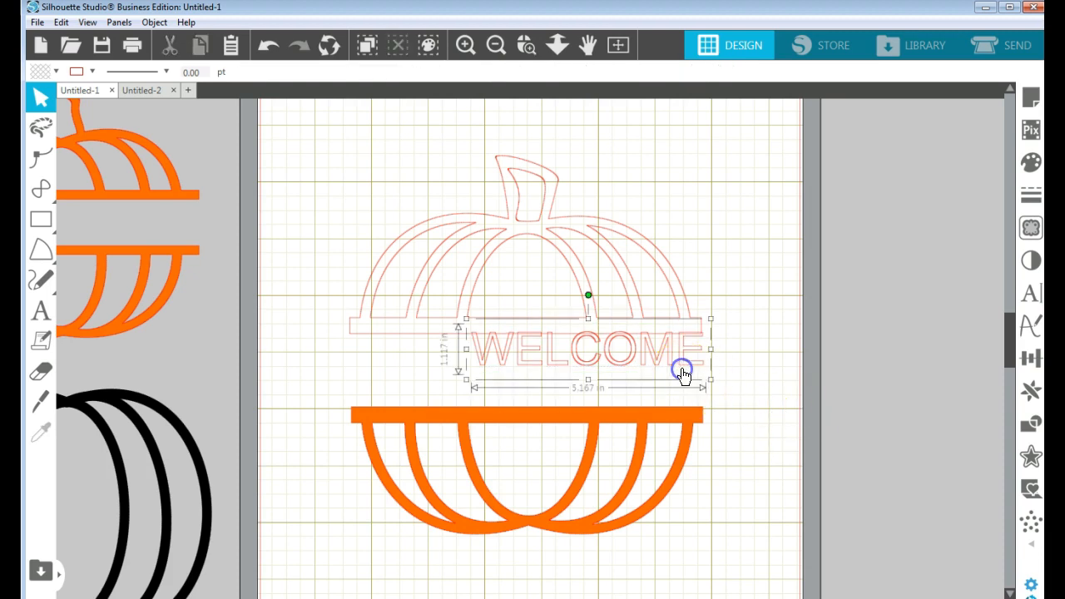
pyautogui.moveTo(287, 72); pyautogui.dragTo(230, 56)
pyautogui.write('gEorgia')
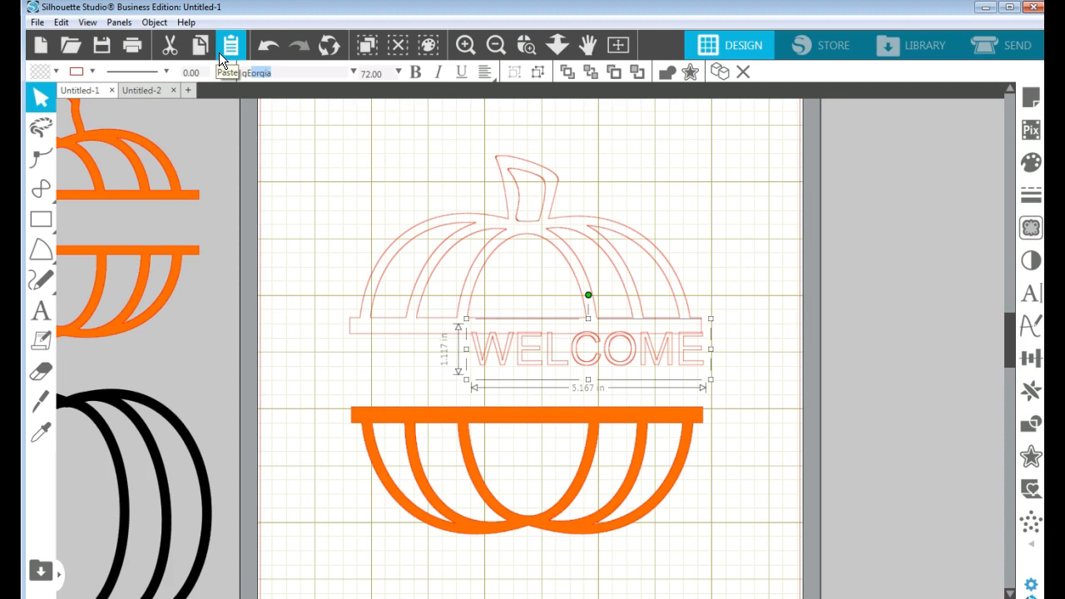
pyautogui.press('Return')
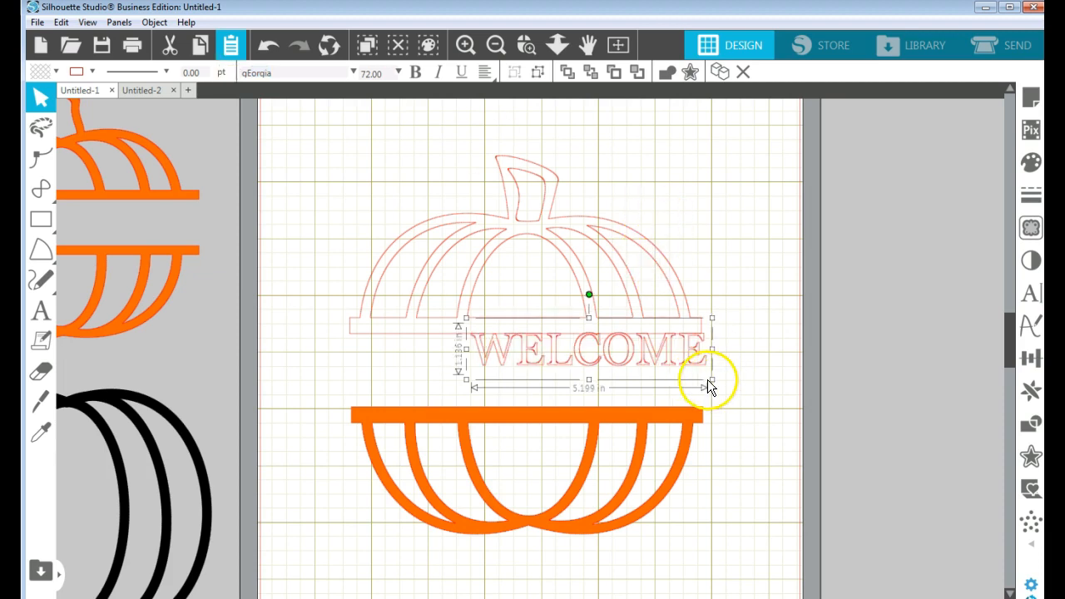
# Enlarge the WELCOME text to about 7.46 in wide and position it in the gap between the two bars
pyautogui.moveTo(709, 380); pyautogui.dragTo(759, 424)
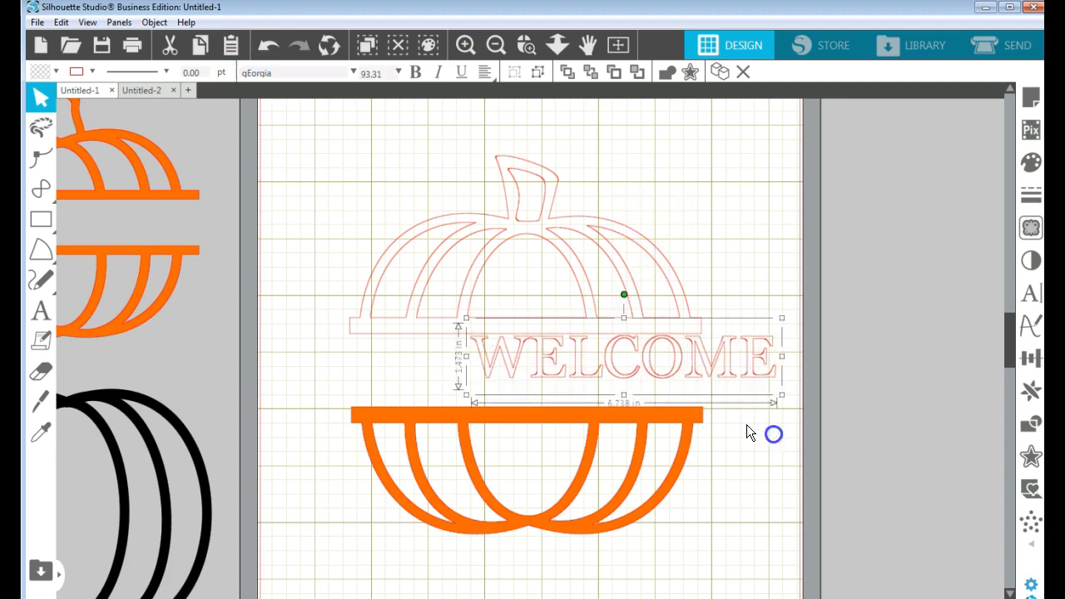
pyautogui.moveTo(720, 380); pyautogui.dragTo(605, 378)
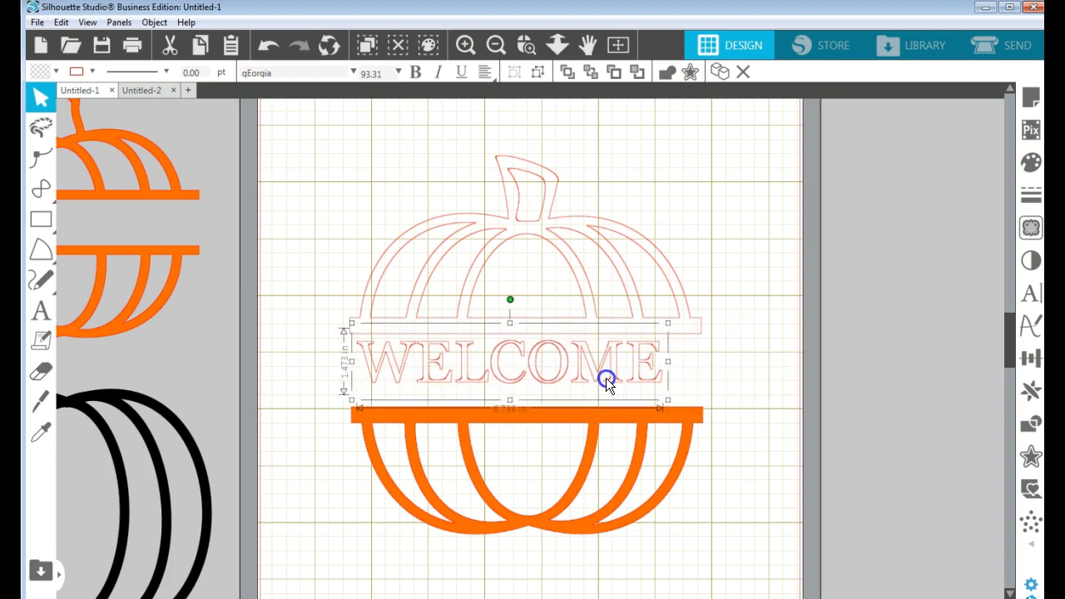
pyautogui.moveTo(671, 400); pyautogui.dragTo(700, 415)
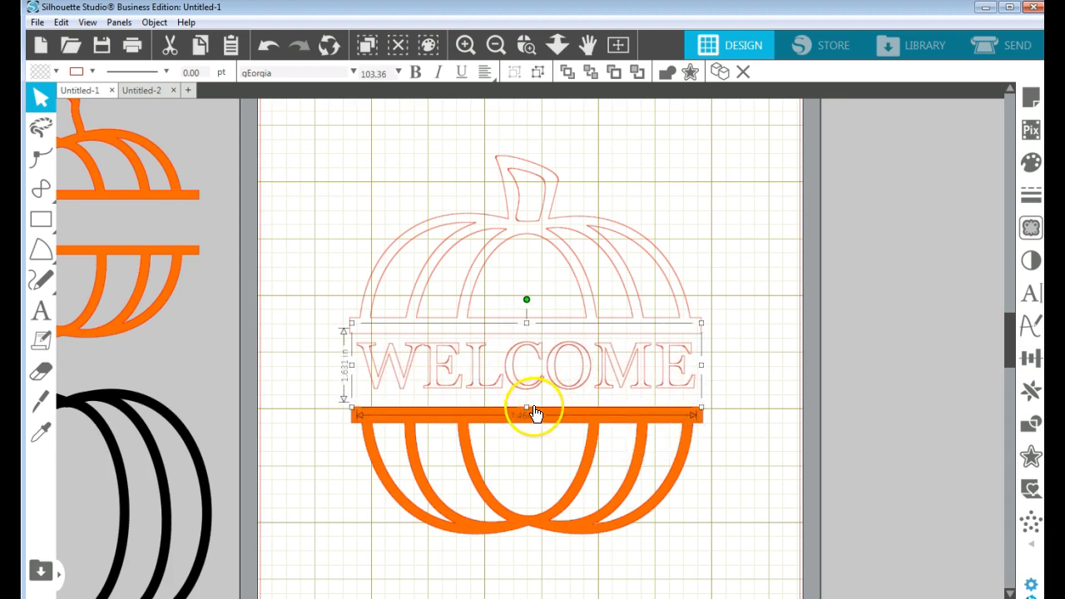
# Stretch the WELCOME text vertically to about 2.24 in high so the letters fill the gap between the bars
pyautogui.moveTo(529, 414); pyautogui.dragTo(530, 425)
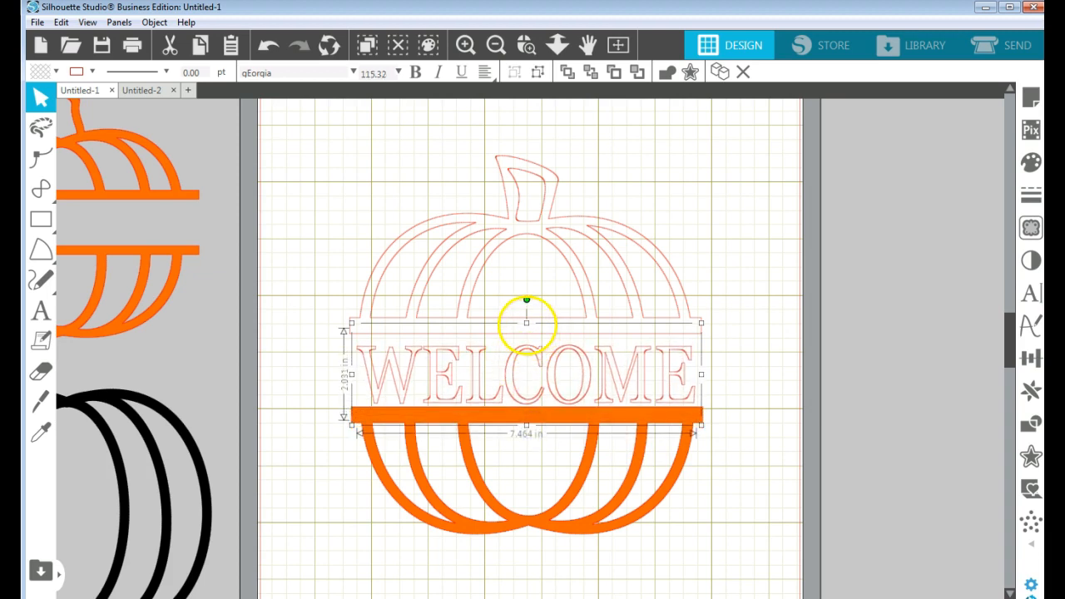
pyautogui.moveTo(526, 325); pyautogui.dragTo(527, 315)
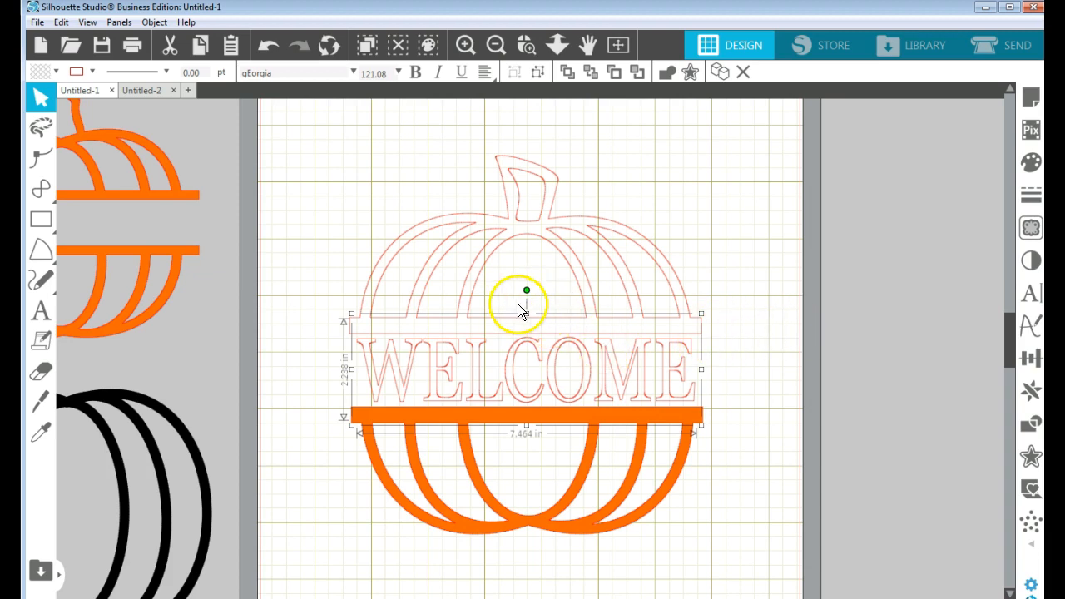
pyautogui.click(526, 315)
pyautogui.click(758, 353)
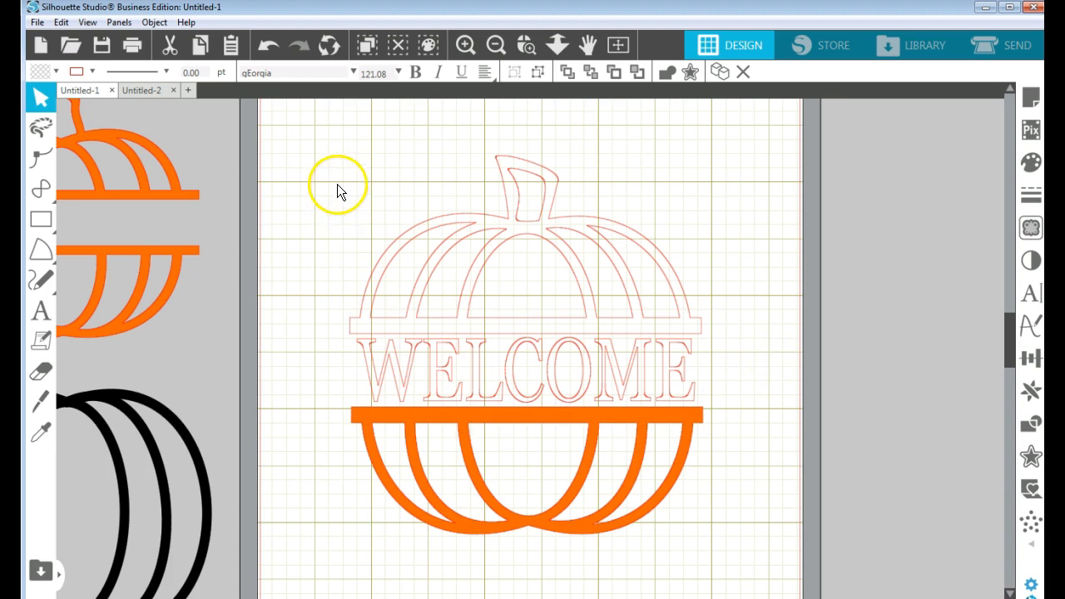
# Fill both pumpkin halves and the WELCOME text with orange
pyautogui.click(428, 421)
pyautogui.moveTo(707, 539); pyautogui.dragTo(729, 545)
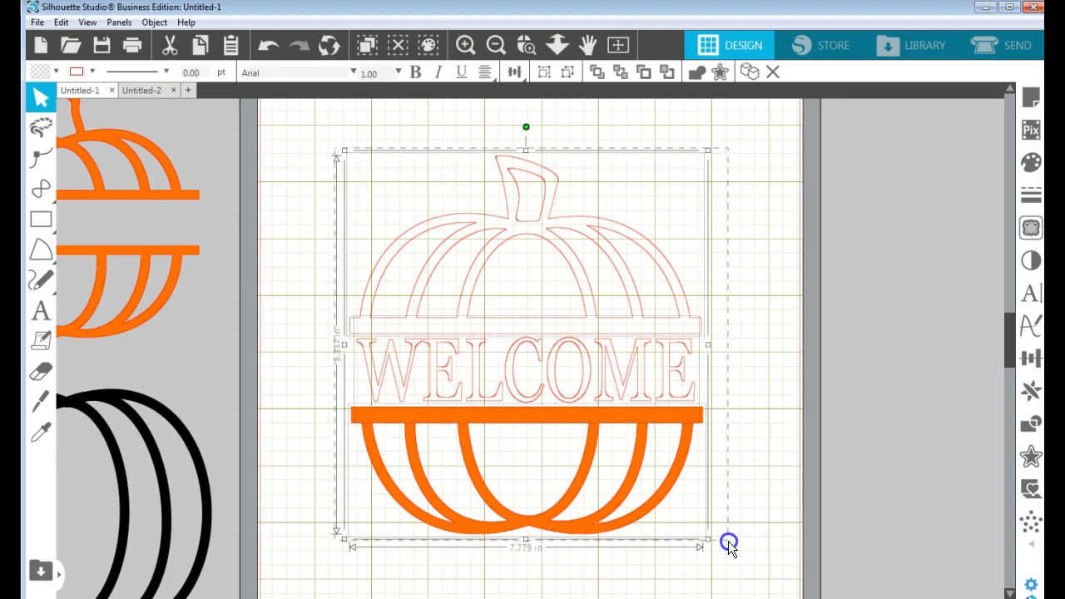
pyautogui.click(56, 73)
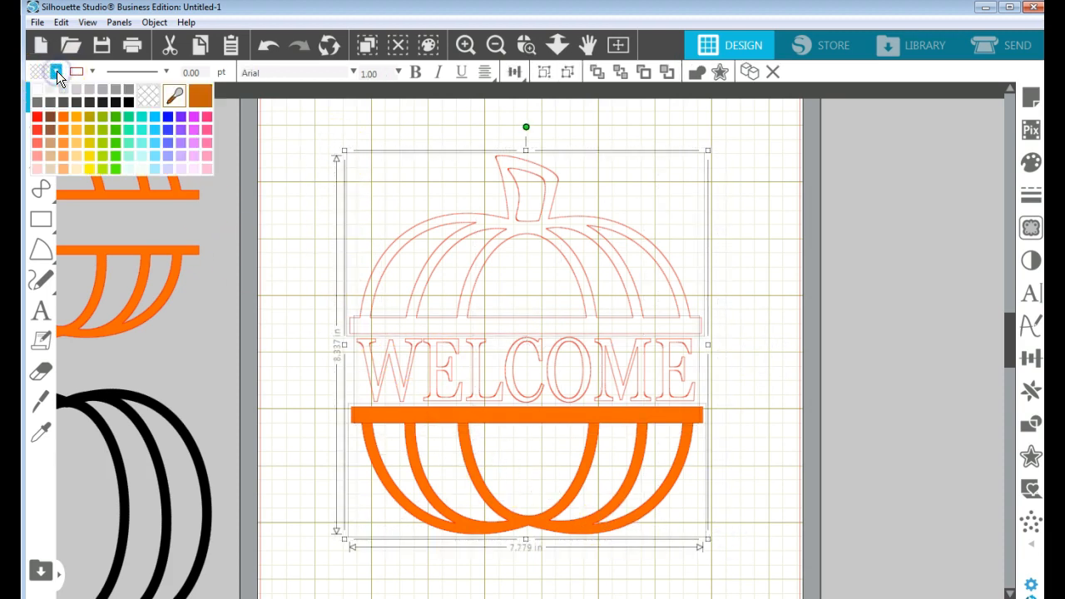
pyautogui.click(62, 116)
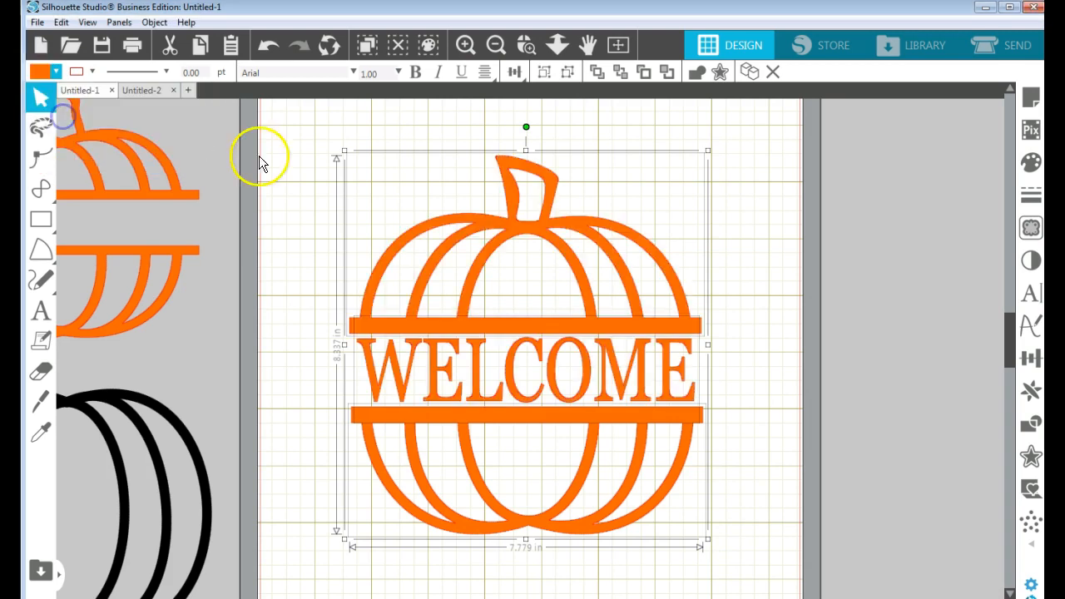
pyautogui.click(847, 353)
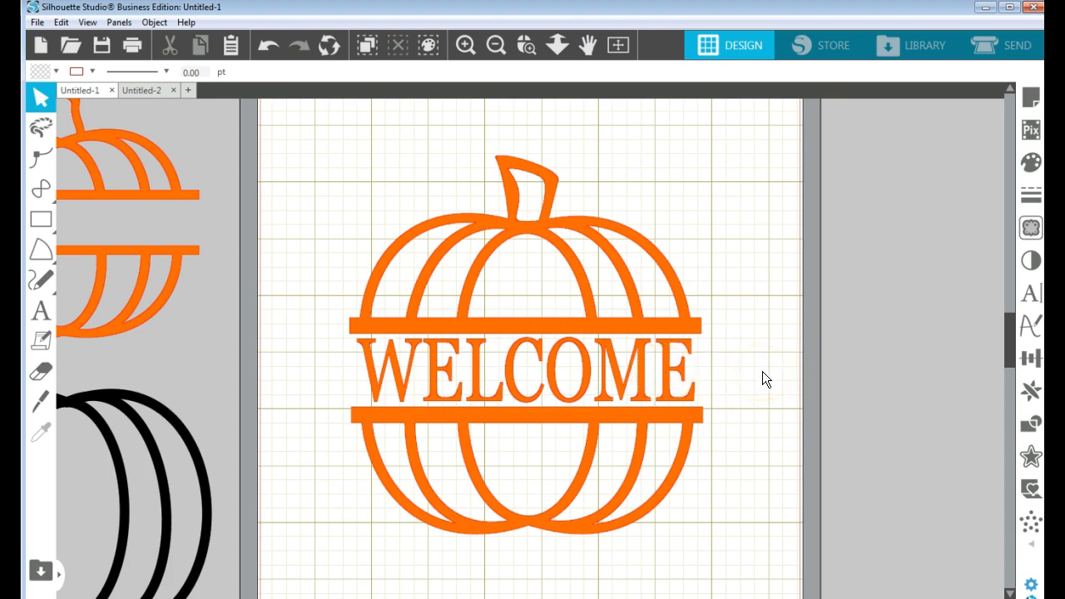
# Widen the WELCOME text on both sides to about 7.8 in so the letters span the full length of the bars
pyautogui.moveTo(323, 180); pyautogui.dragTo(325, 255)
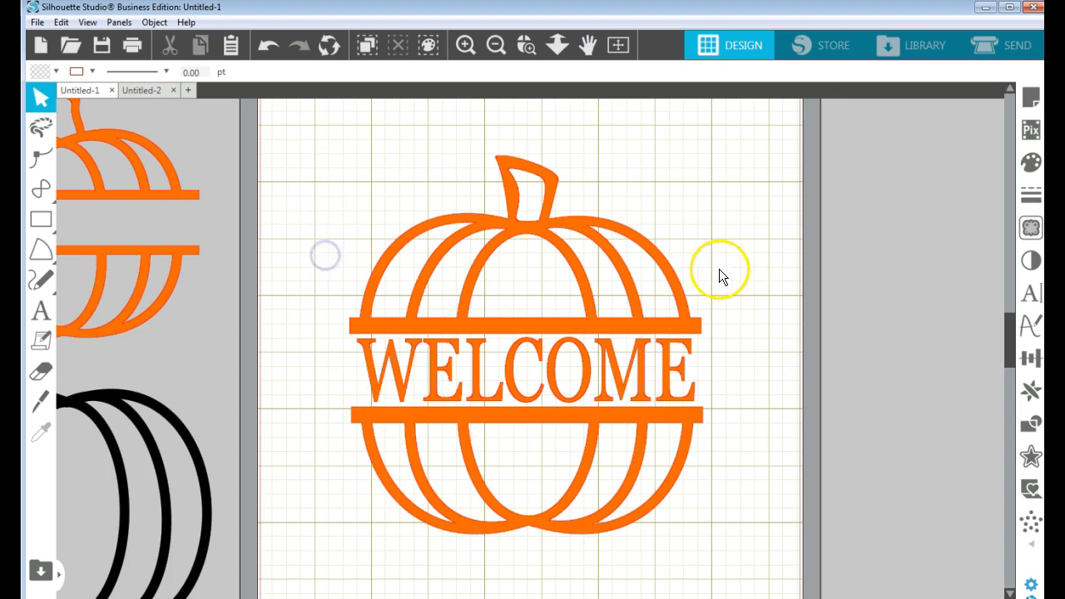
pyautogui.click(680, 387)
pyautogui.moveTo(700, 370); pyautogui.dragTo(707, 374)
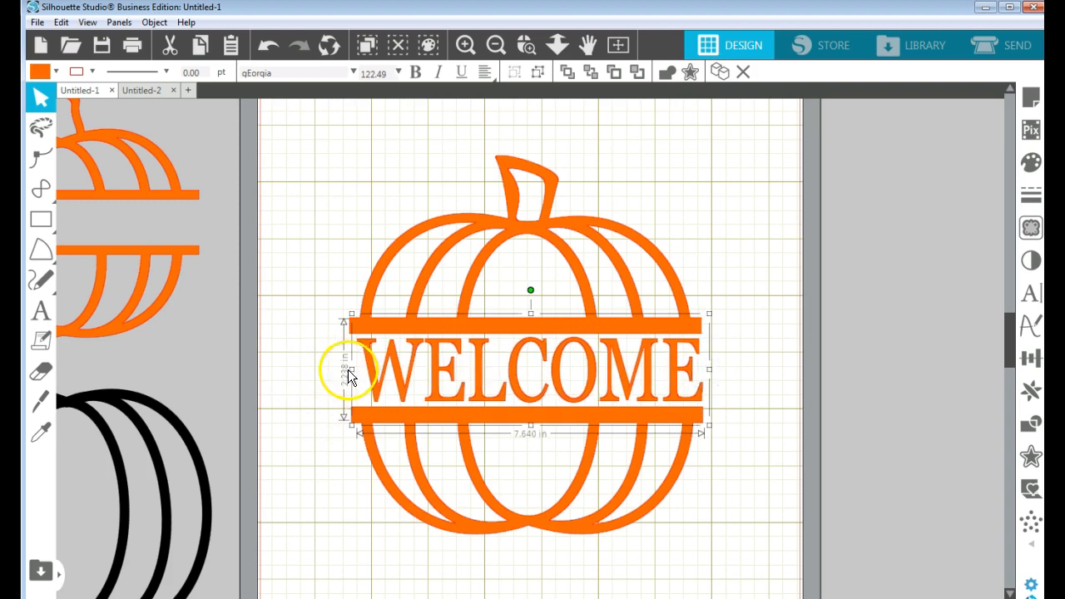
pyautogui.moveTo(352, 369); pyautogui.dragTo(344, 370)
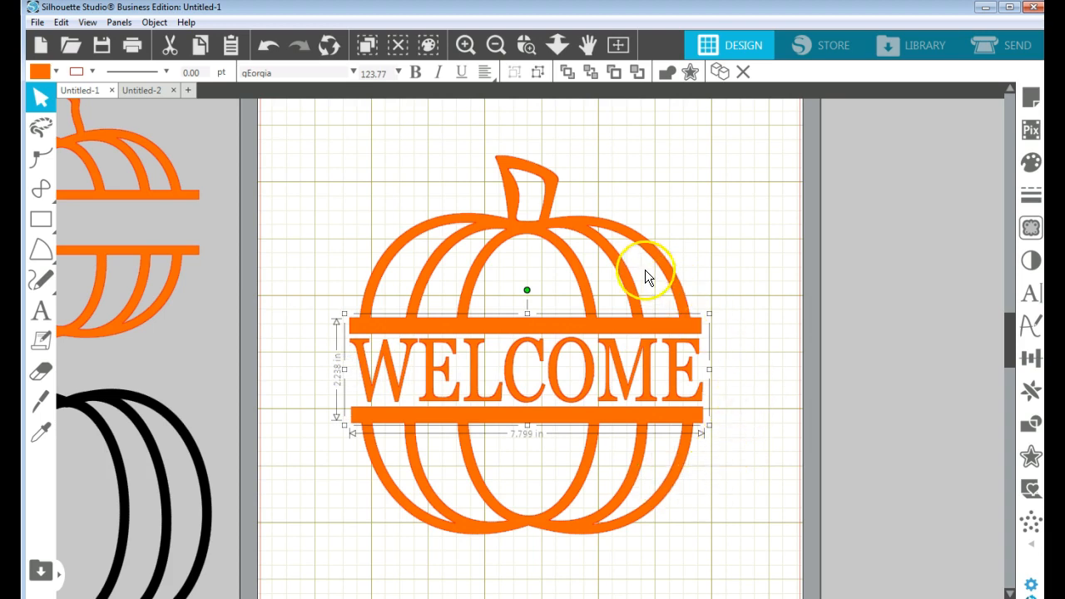
pyautogui.click(640, 242)
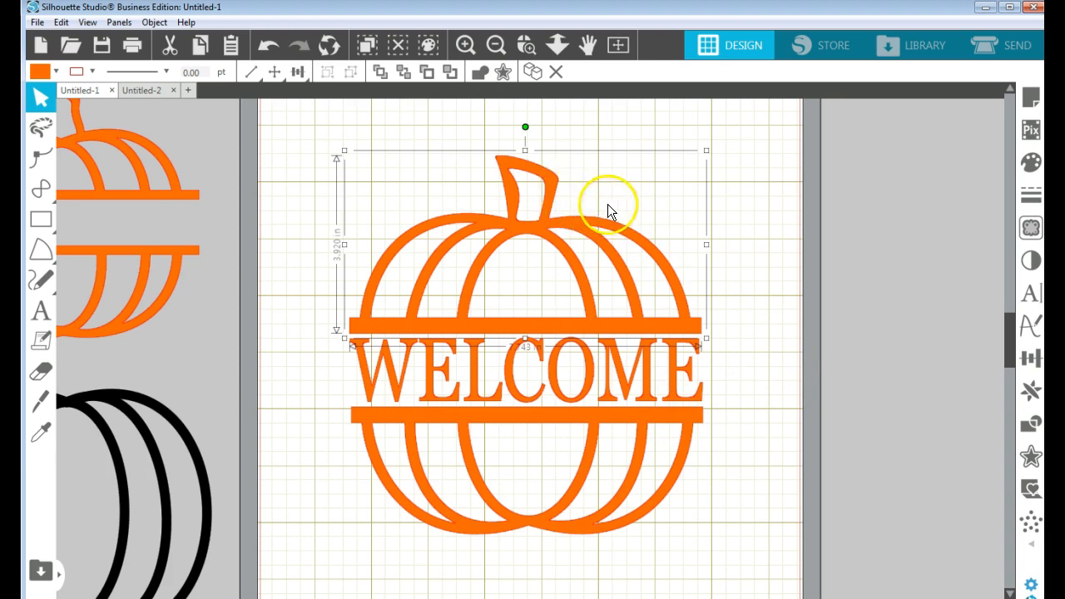
pyautogui.click(757, 270)
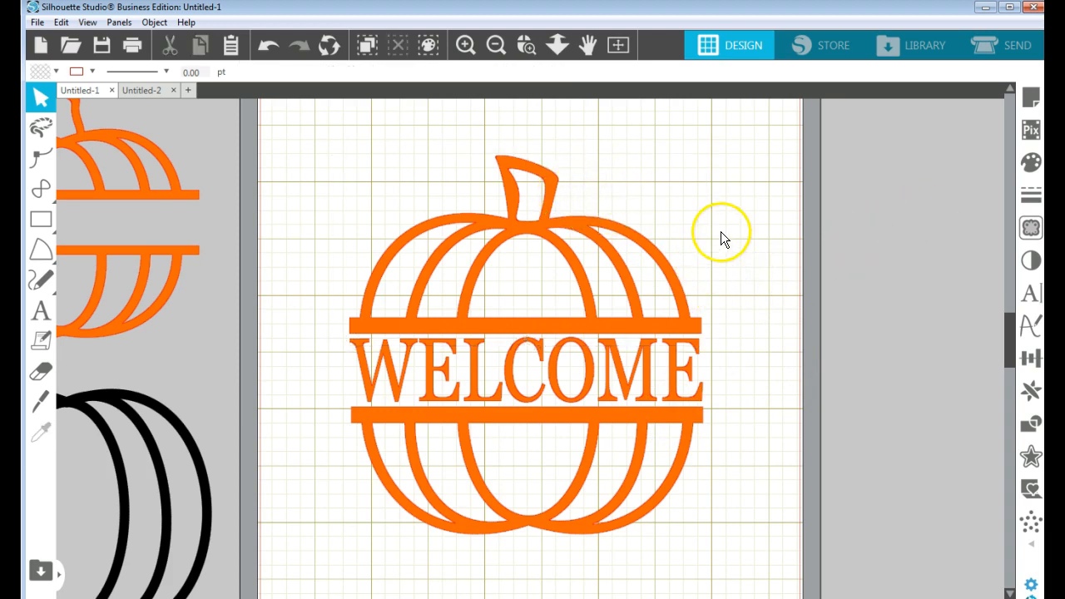